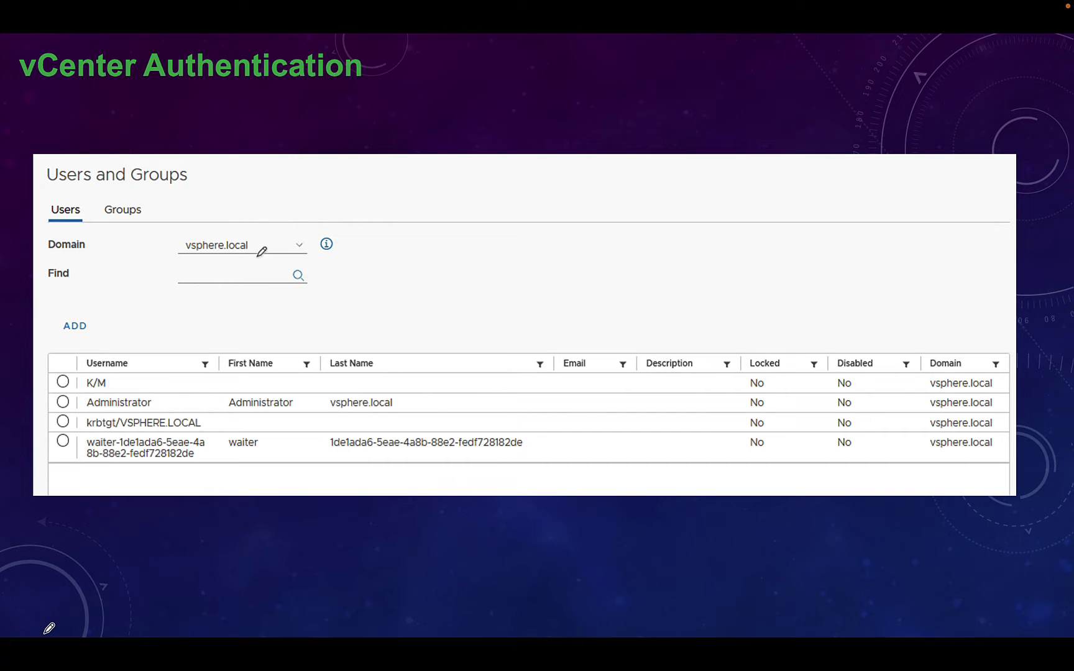
- Underline vsphere.local in the slide's Domain field with red ink
drag(195, 256, 223, 256)
- Underline the Users and Groups heading, circle vsphere.local, and underline the Administrator user
drag(63, 187, 163, 181)
mouse_move(254, 251)
mouse_down()
mouse_move(180, 230)
mouse_move(235, 266)
mouse_move(241, 256)
mouse_up()
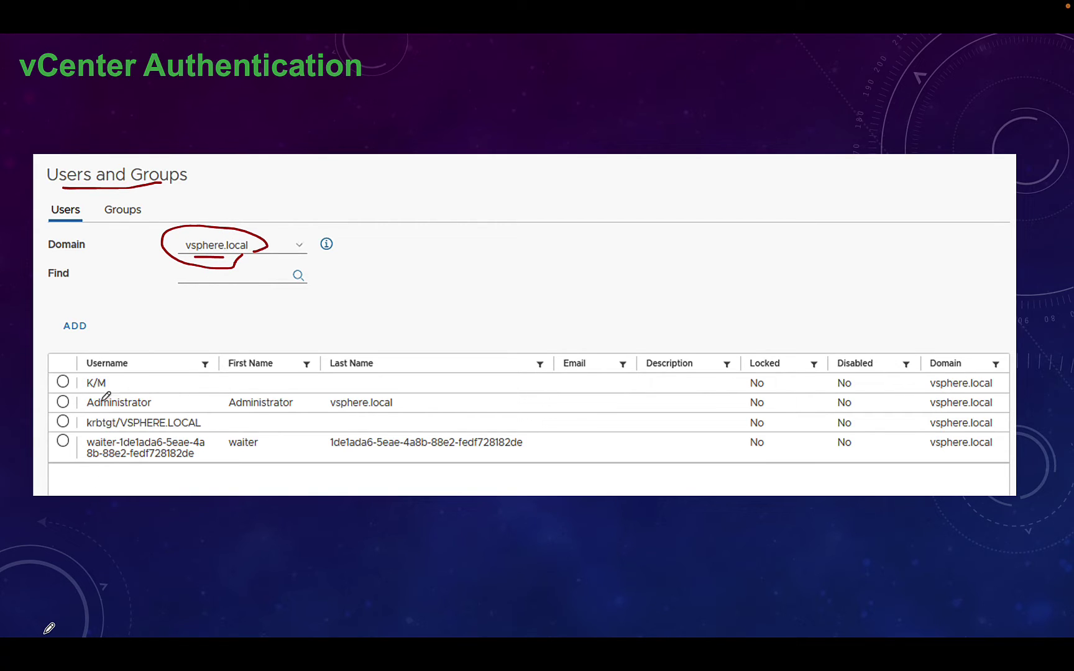
mouse_move(178, 405)
mouse_down()
mouse_move(89, 396)
mouse_move(77, 418)
mouse_move(167, 401)
mouse_up()
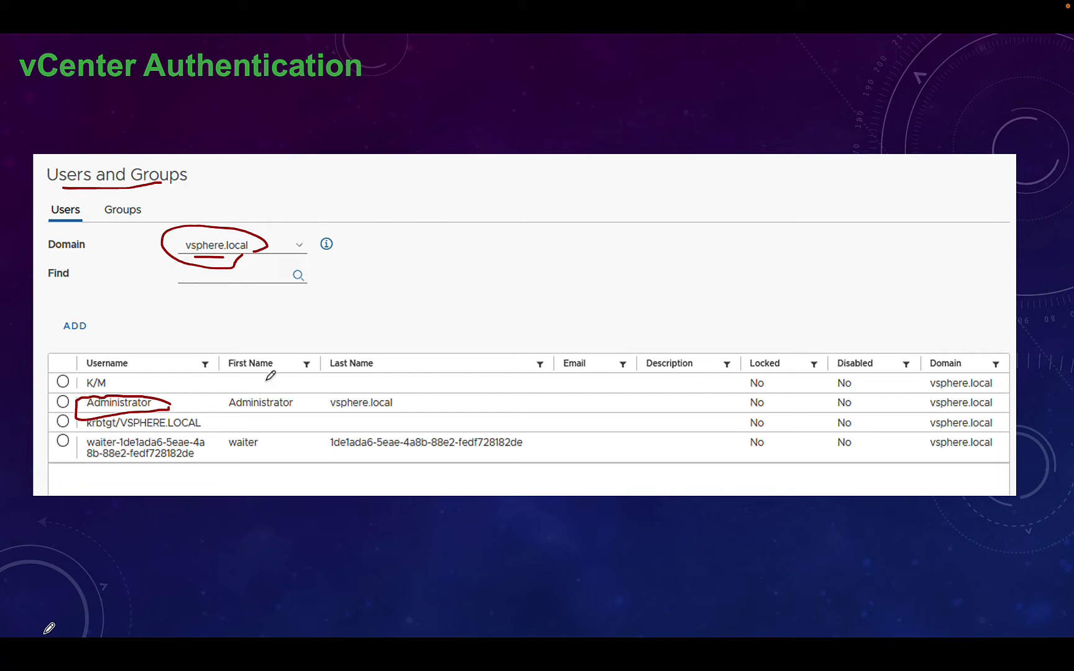
- Mark the ADD option, the waiter user row, and the Disabled and Locked columns
mouse_move(84, 339)
mouse_down()
mouse_move(56, 336)
mouse_move(86, 339)
mouse_up()
drag(172, 470, 159, 471)
drag(864, 375, 865, 474)
drag(773, 381, 782, 463)
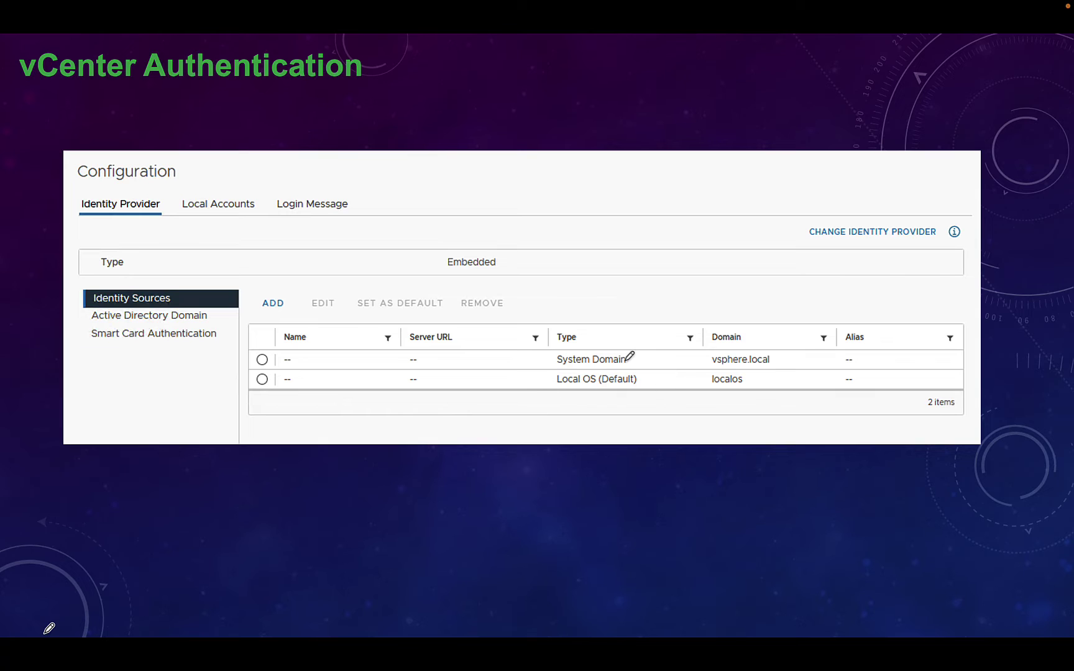
- Mark the vsphere.local and Local OS sources, underline ADD and Type, and circle Embedded
drag(685, 361, 709, 361)
drag(562, 388, 575, 389)
drag(276, 310, 266, 311)
drag(121, 274, 106, 275)
mouse_move(520, 274)
mouse_down()
mouse_move(436, 233)
mouse_move(497, 277)
mouse_up()
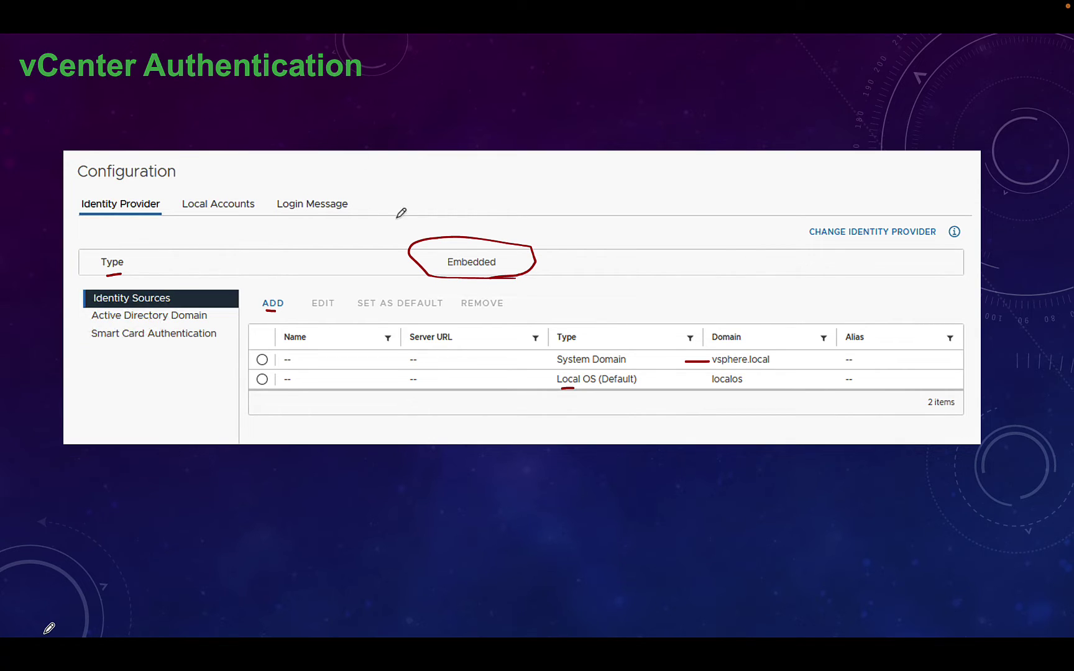
drag(531, 267, 502, 280)
- Go to the Add Identity Source slide and circle the greyed-out ADD and Active Directory Domain link
key(Right)
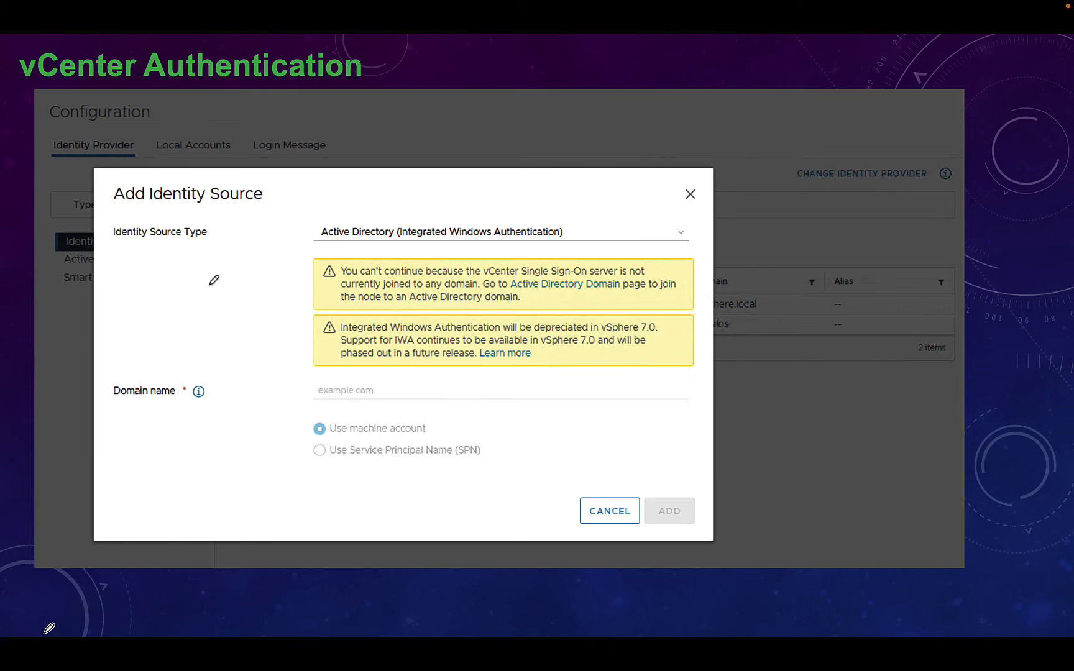
drag(583, 288, 574, 292)
mouse_move(698, 502)
mouse_down()
mouse_move(678, 463)
mouse_move(715, 521)
mouse_up()
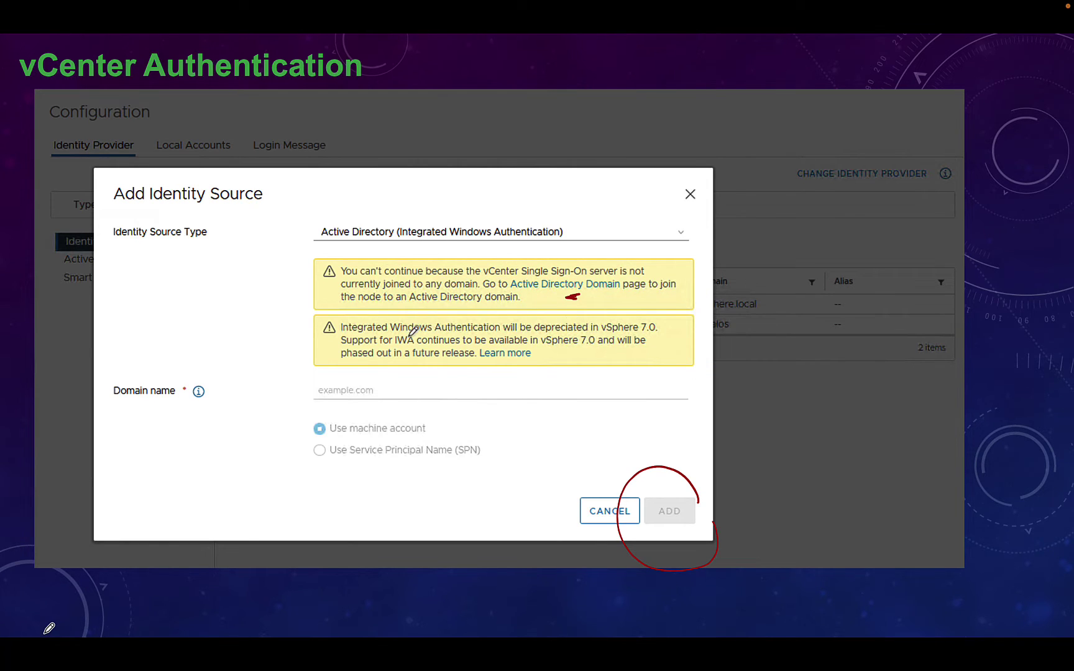
- Mark the IWA deprecation warning and Integrated Windows Authentication type, then advance to the source-types slide
mouse_move(335, 326)
mouse_down()
mouse_move(335, 351)
mouse_move(416, 378)
mouse_up()
drag(415, 244, 502, 242)
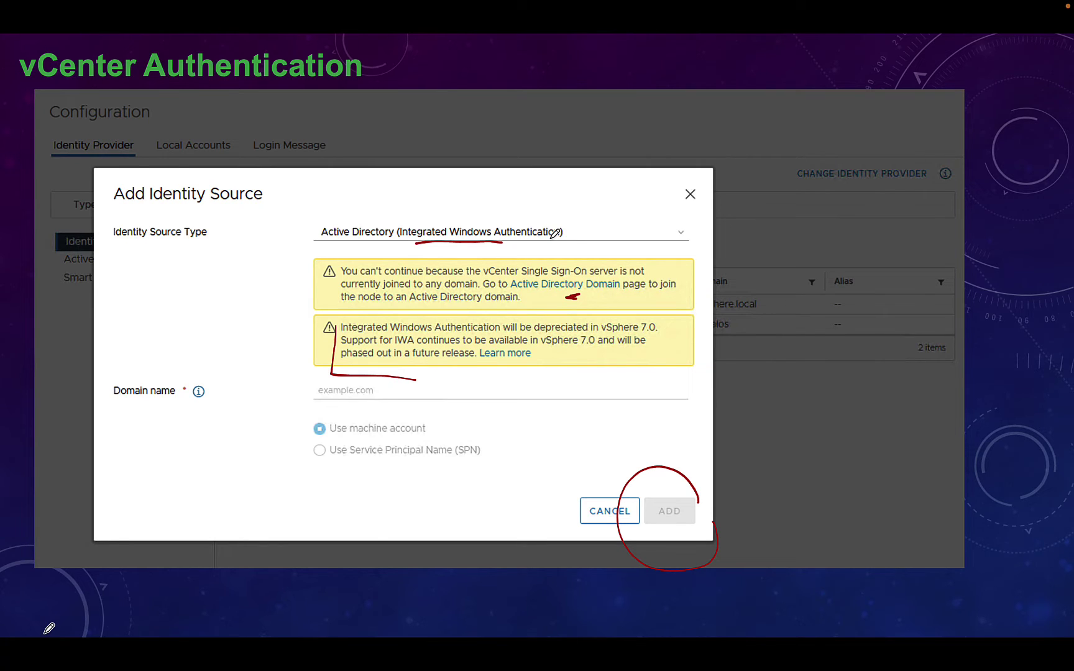
mouse_move(673, 321)
mouse_down()
mouse_move(670, 358)
mouse_move(592, 359)
mouse_up()
mouse_move(571, 233)
mouse_down()
mouse_move(403, 192)
mouse_move(310, 230)
mouse_move(548, 254)
mouse_up()
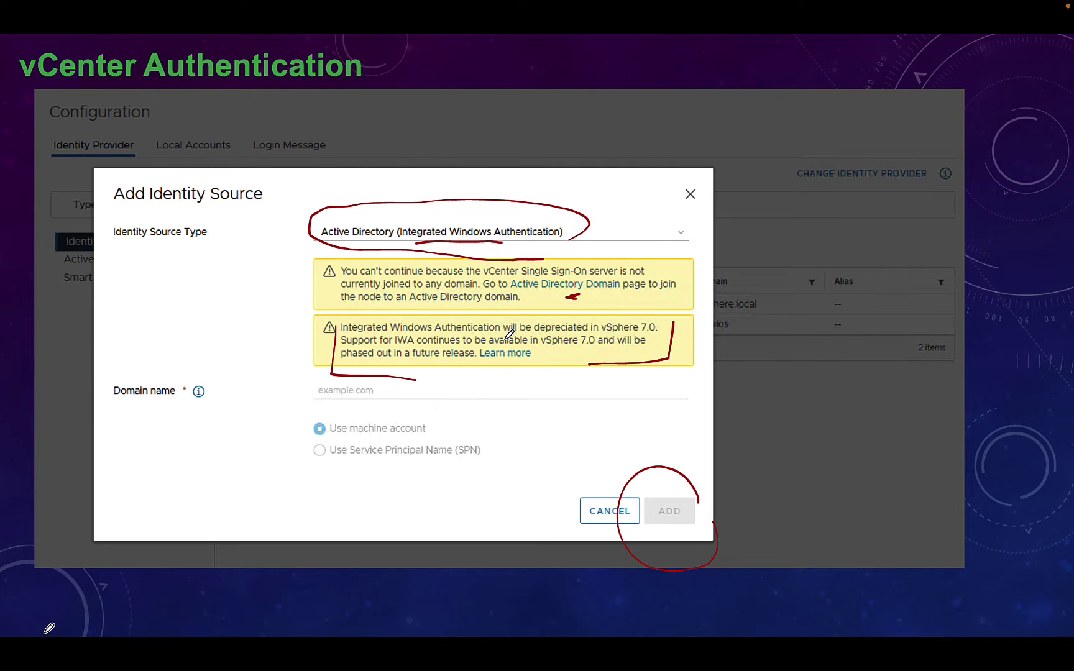
key(Right)
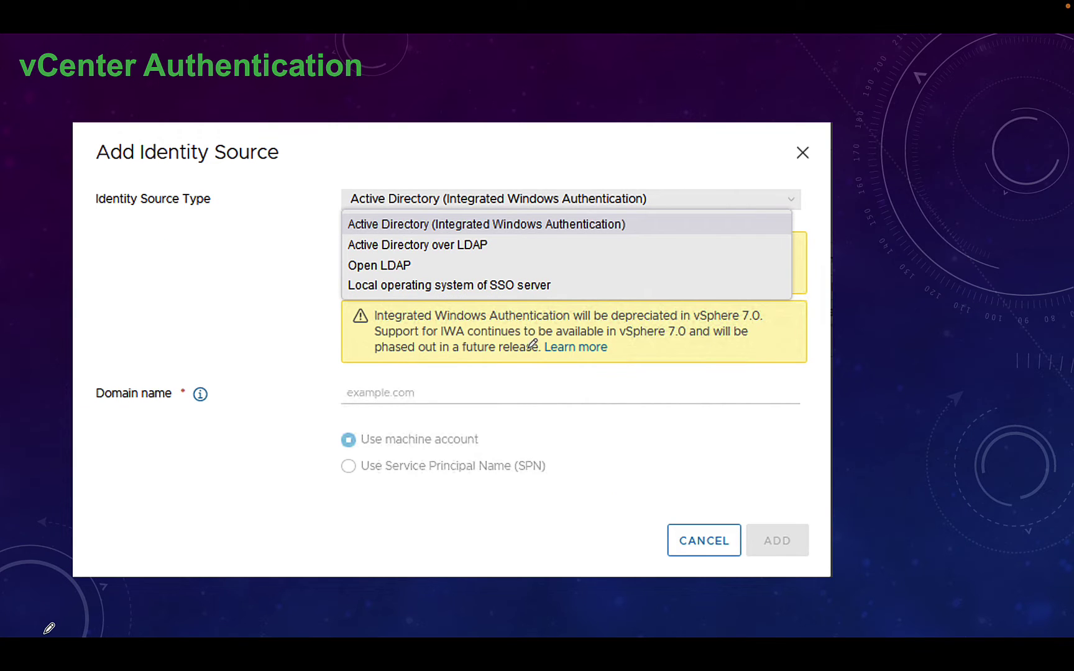
- Bracket the four source types, underline IWA, AD over LDAP and Open LDAP, then end the slideshow
mouse_move(342, 223)
mouse_down()
mouse_move(333, 295)
mouse_move(347, 301)
mouse_up()
drag(636, 227, 658, 227)
drag(357, 254, 387, 255)
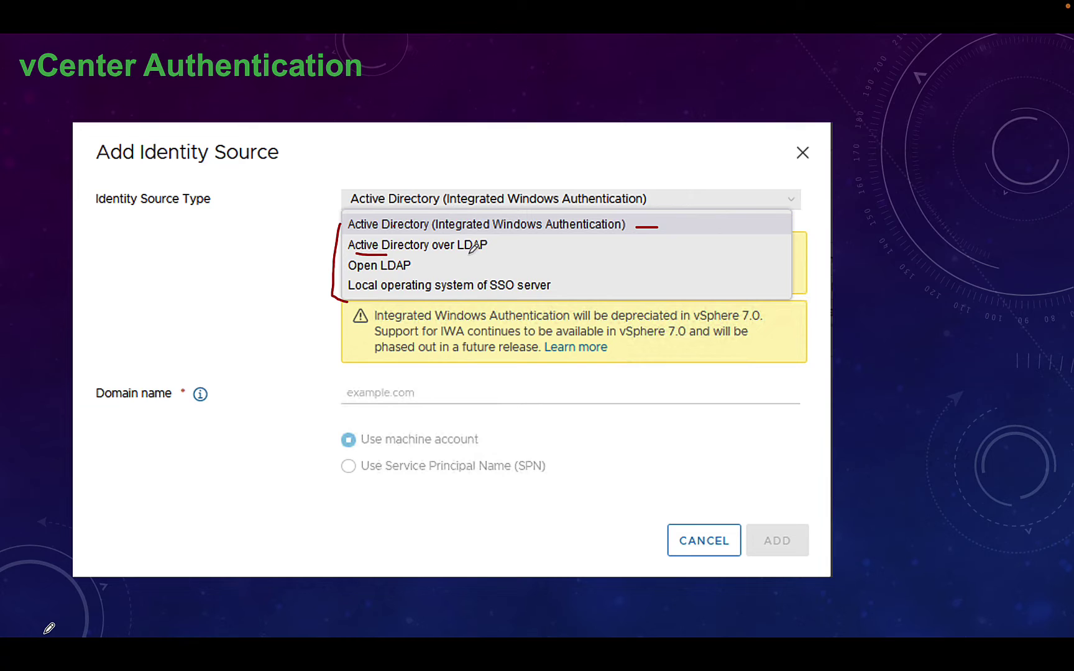
drag(482, 251, 468, 255)
drag(376, 273, 396, 273)
key(Escape)
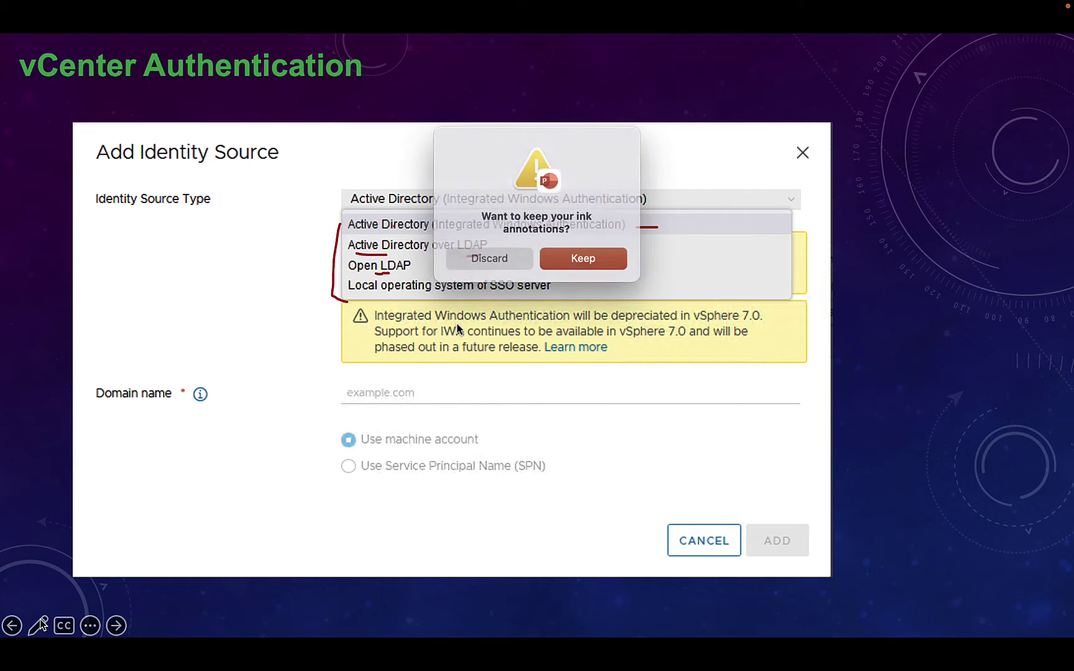
- Discard the ink, bring the lab console in Chrome full screen, and log in as administrator
click(493, 256)
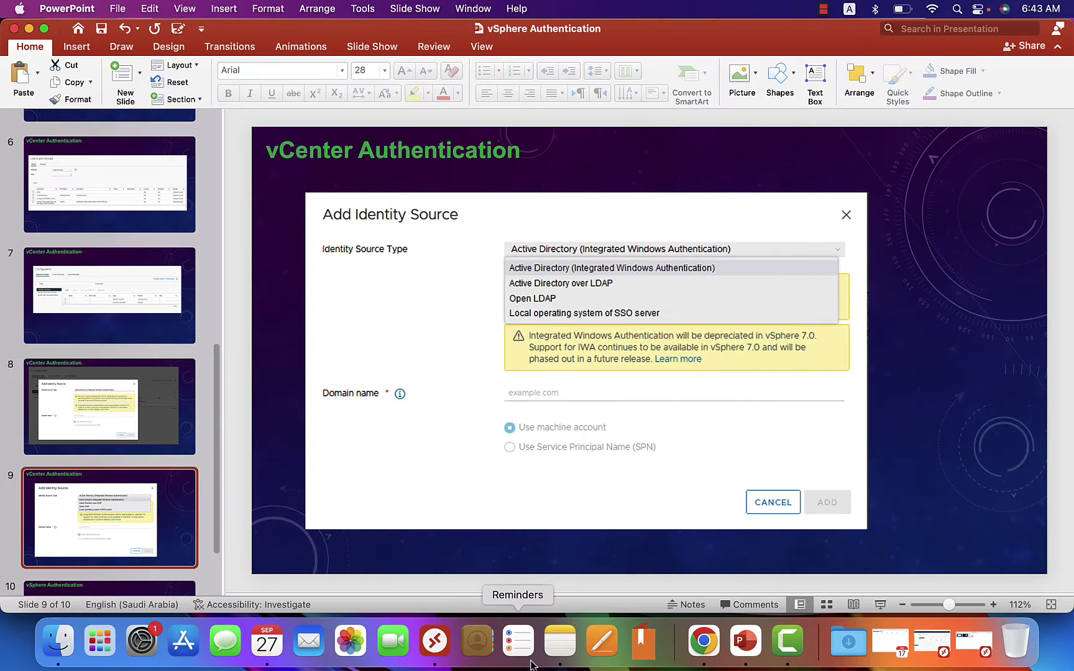
click(703, 645)
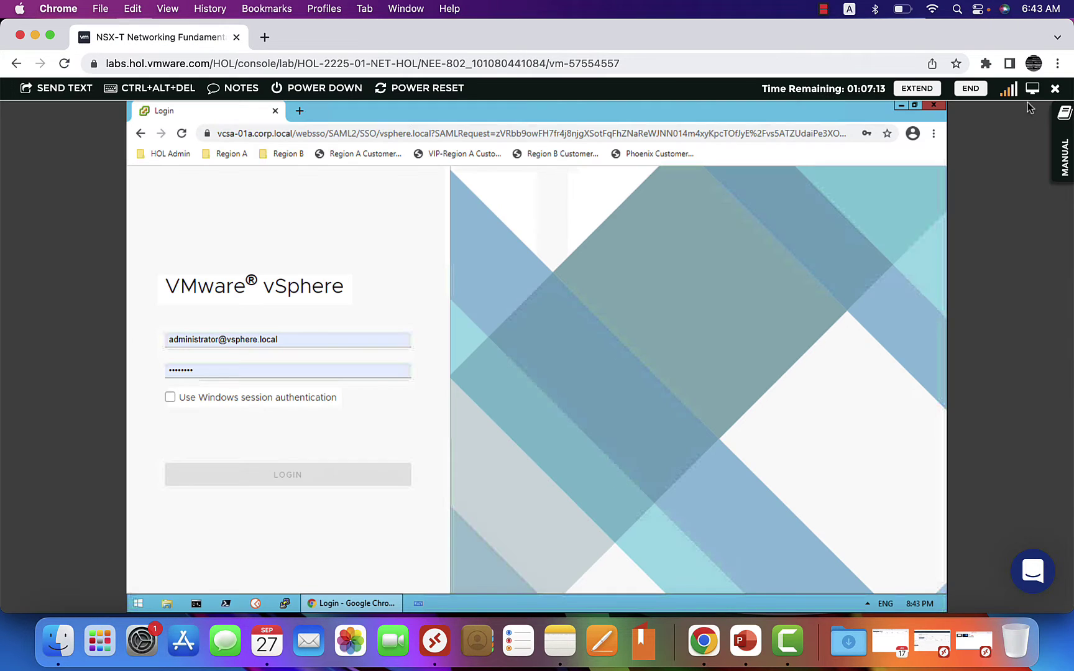
click(1032, 88)
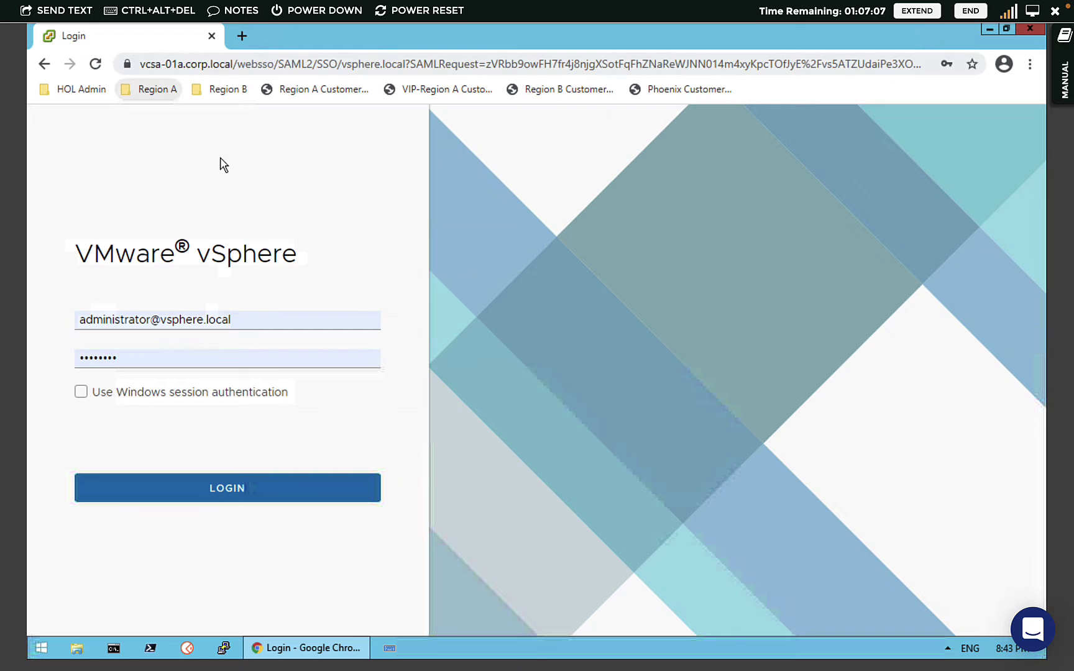
click(226, 489)
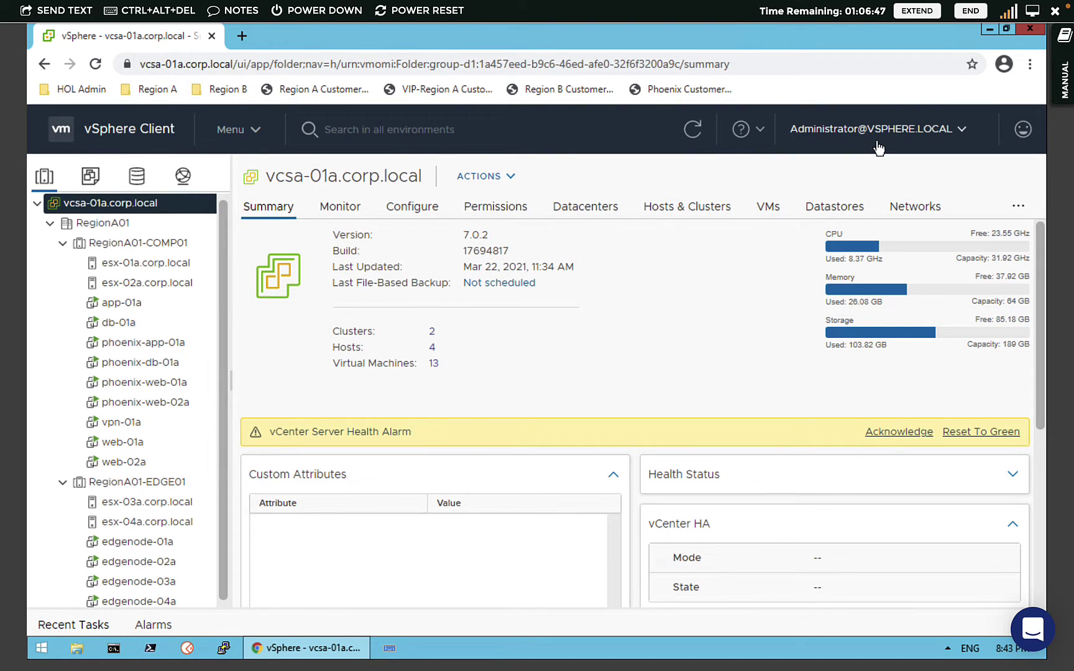
- In Administration, collapse Licensing, Solutions, Deployment, Support and Certificates, then go to SSO Users and Groups
click(240, 132)
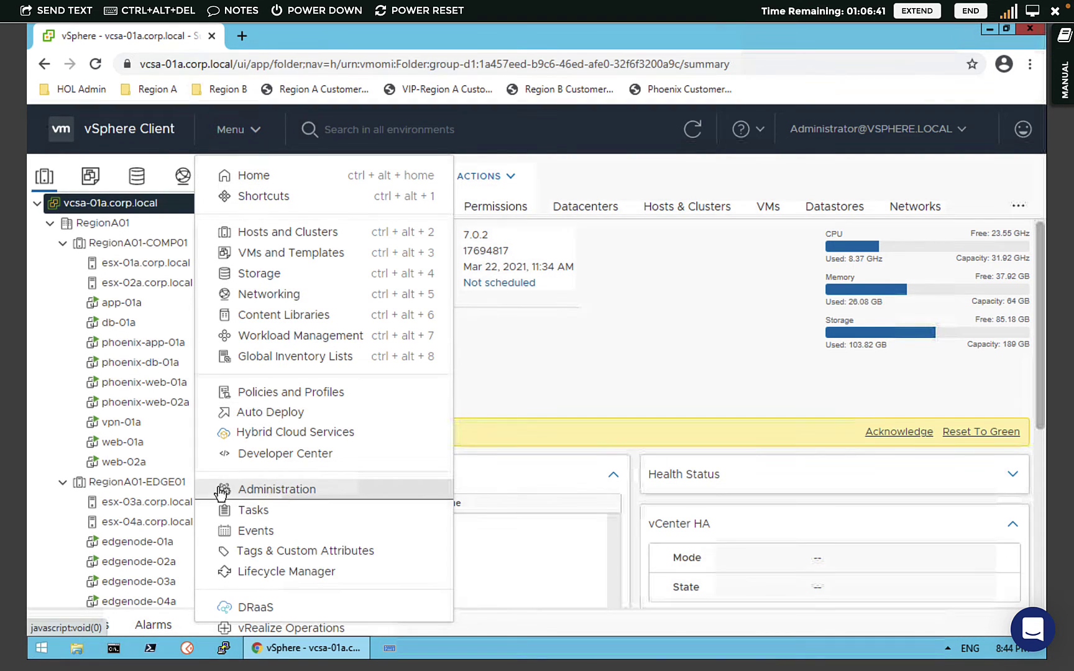
click(273, 489)
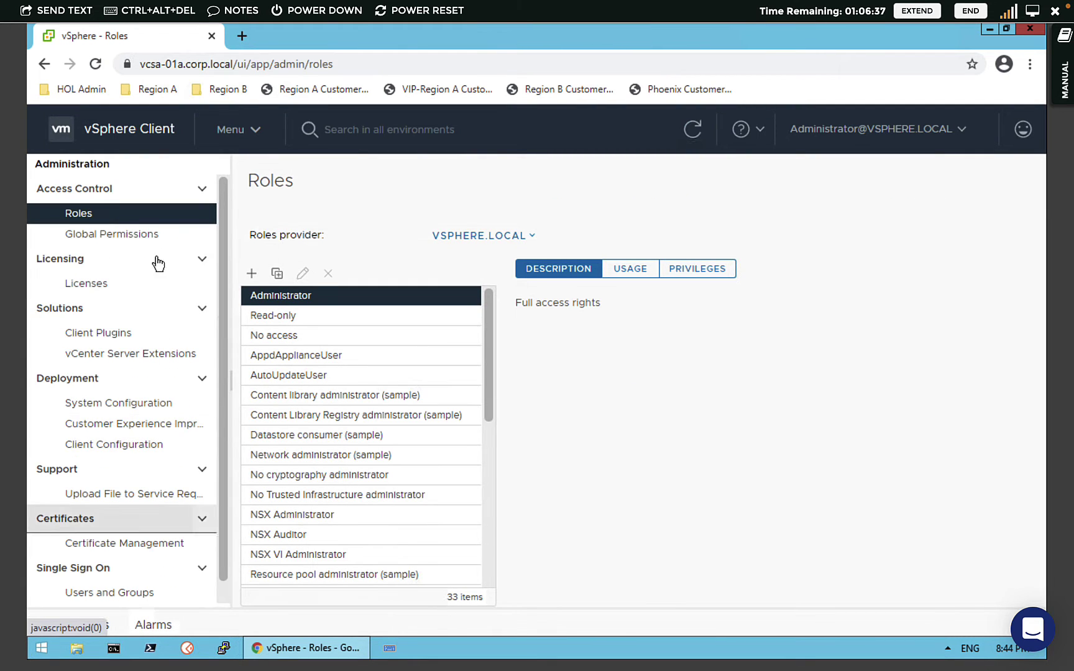
click(128, 264)
click(112, 289)
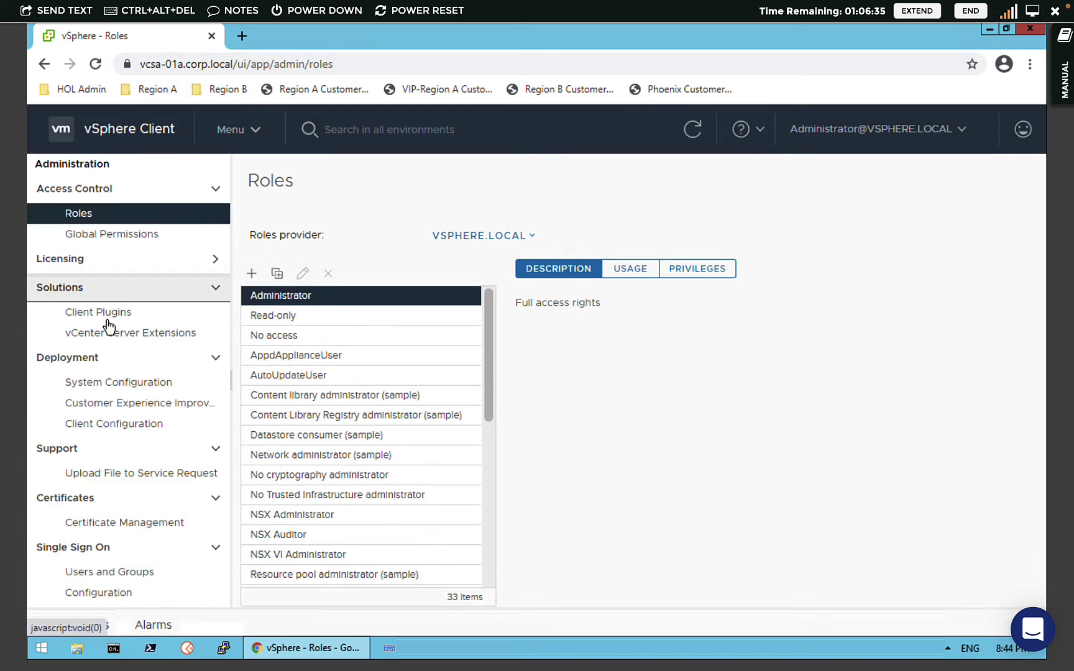
click(101, 317)
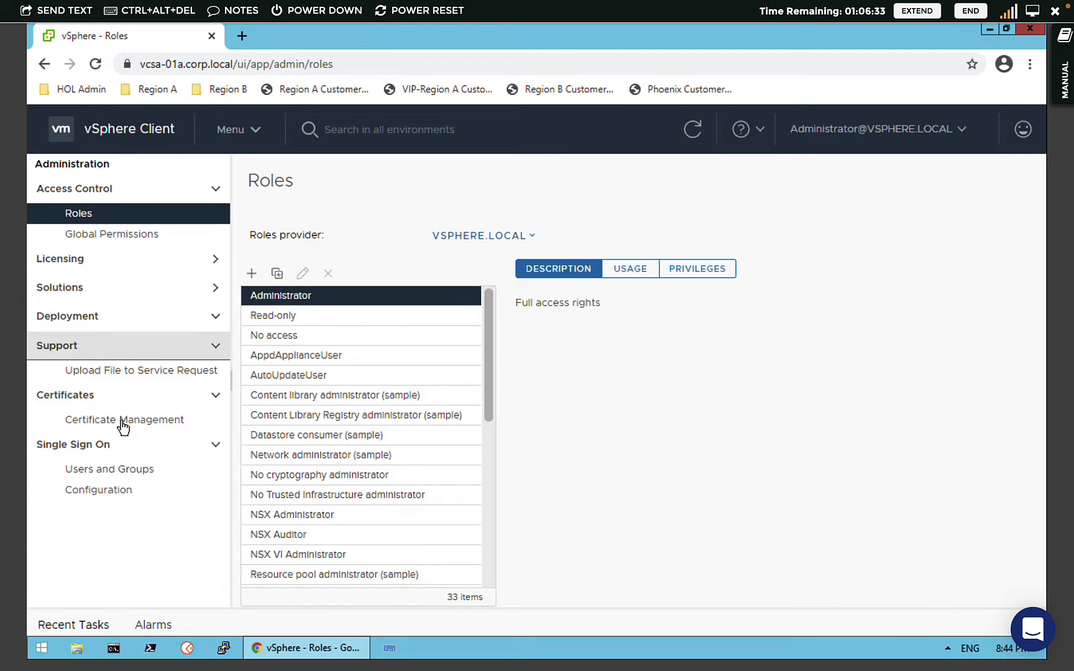
click(101, 351)
click(90, 375)
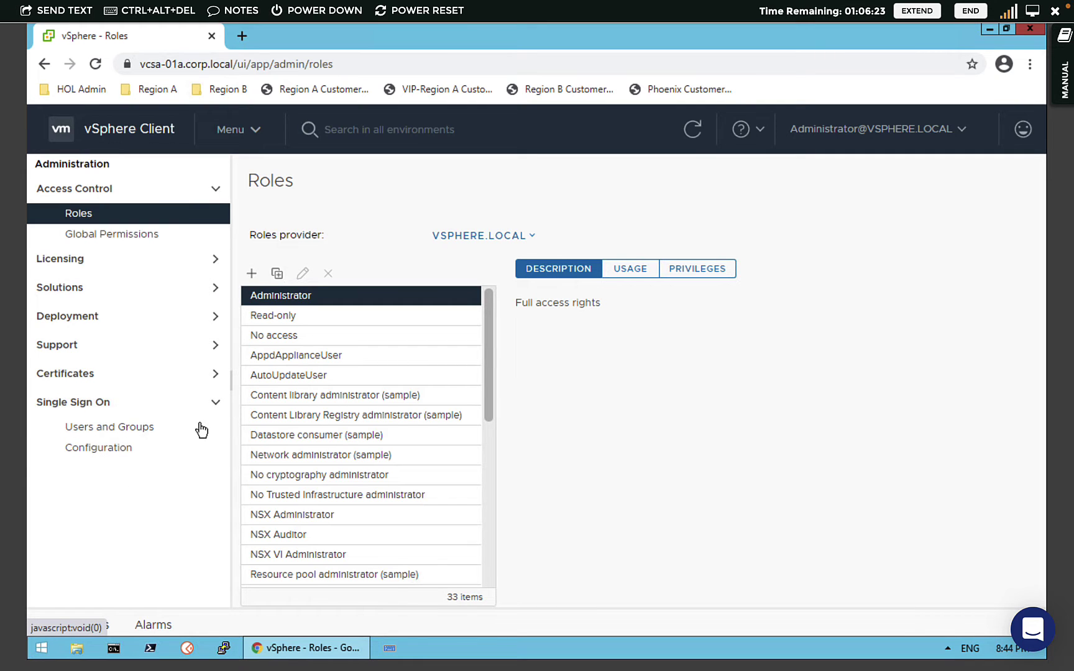
click(100, 428)
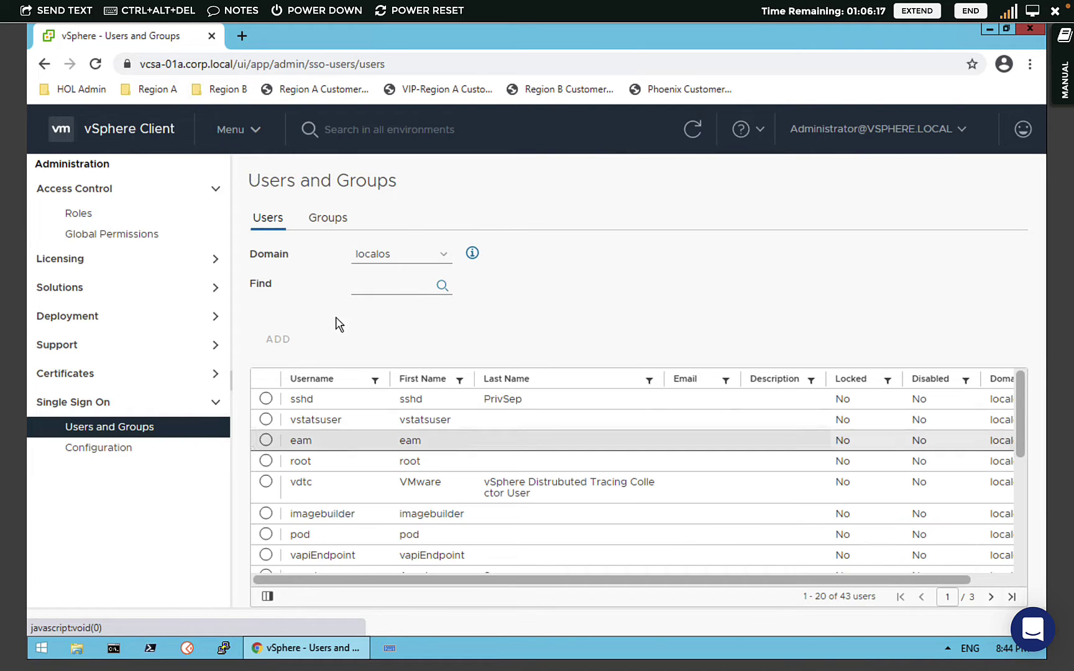
- Keep vsphere.local as the chosen domain for the Users list and start adding a new user
click(372, 256)
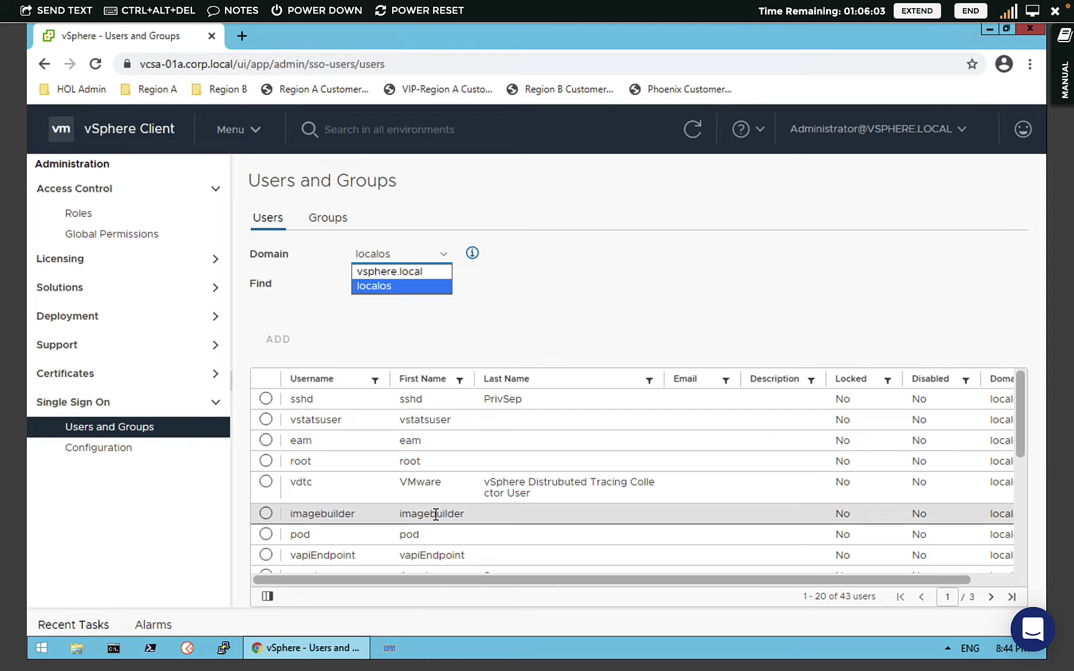
click(413, 273)
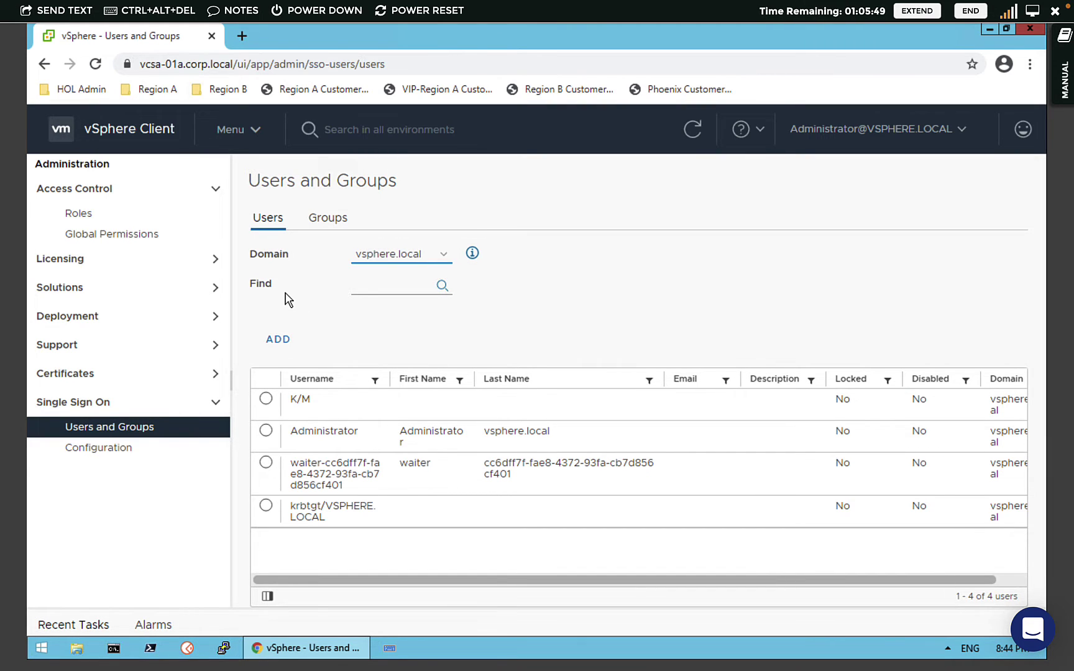
click(444, 257)
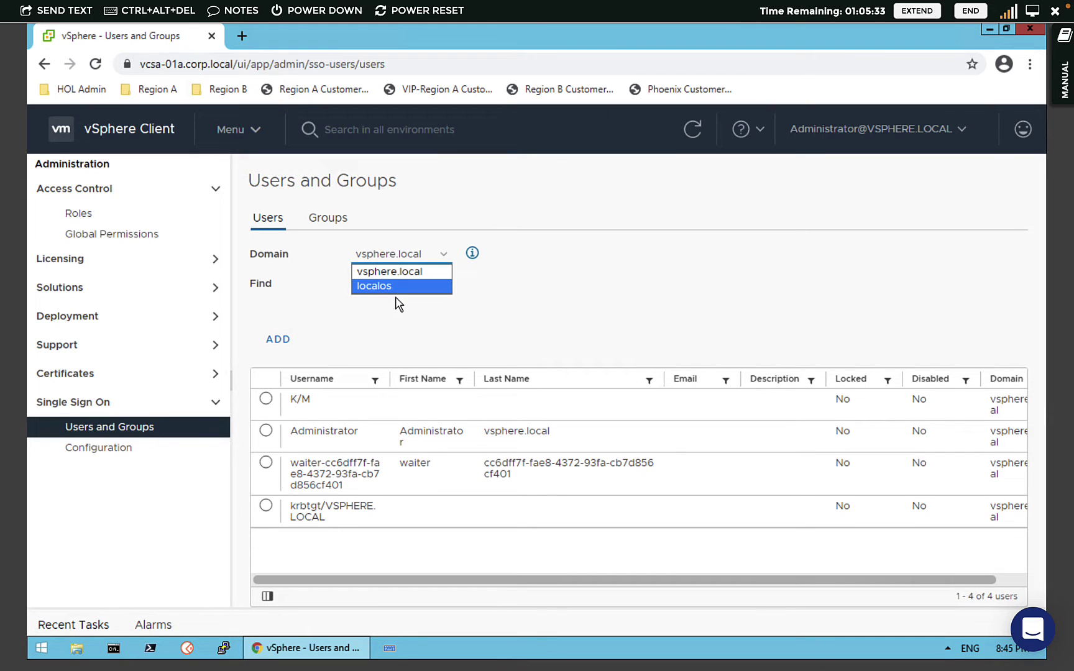
click(395, 272)
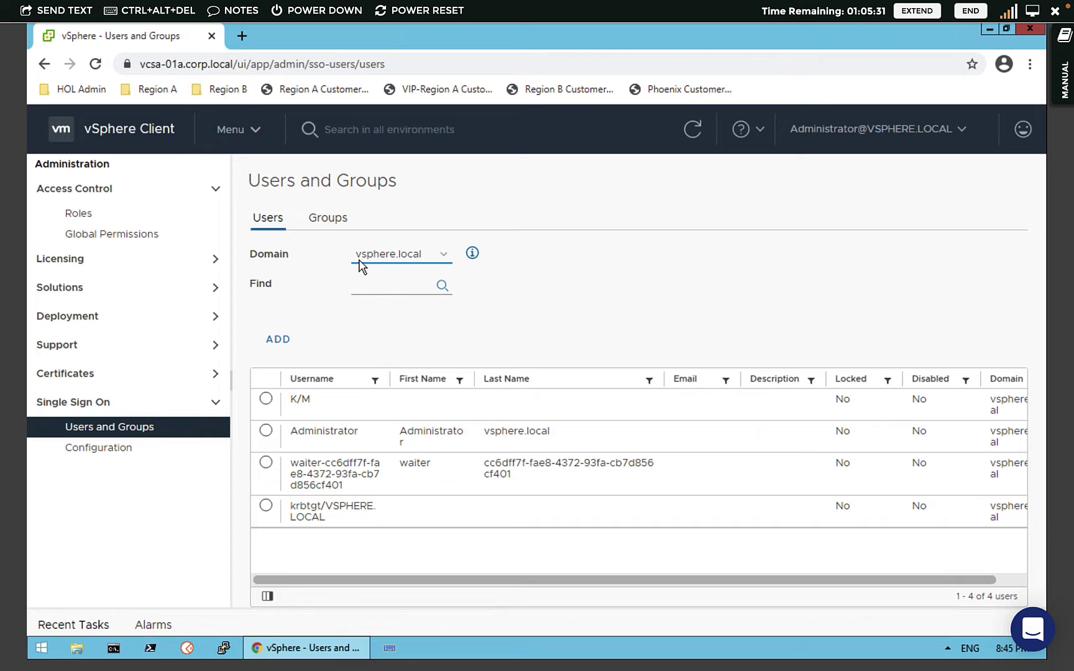
click(410, 258)
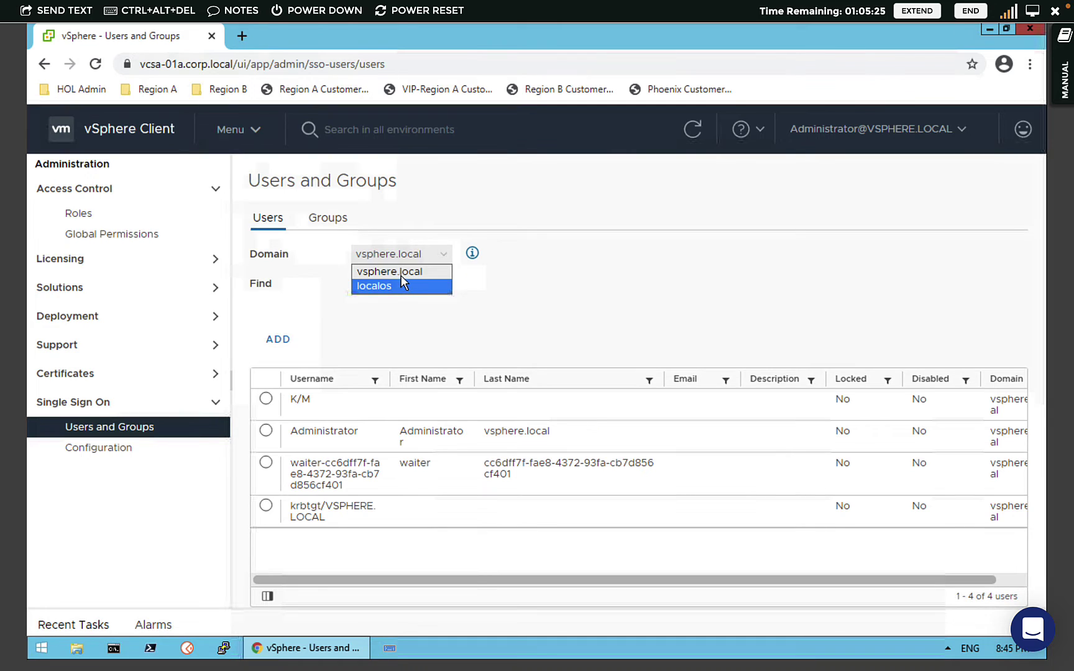
click(402, 280)
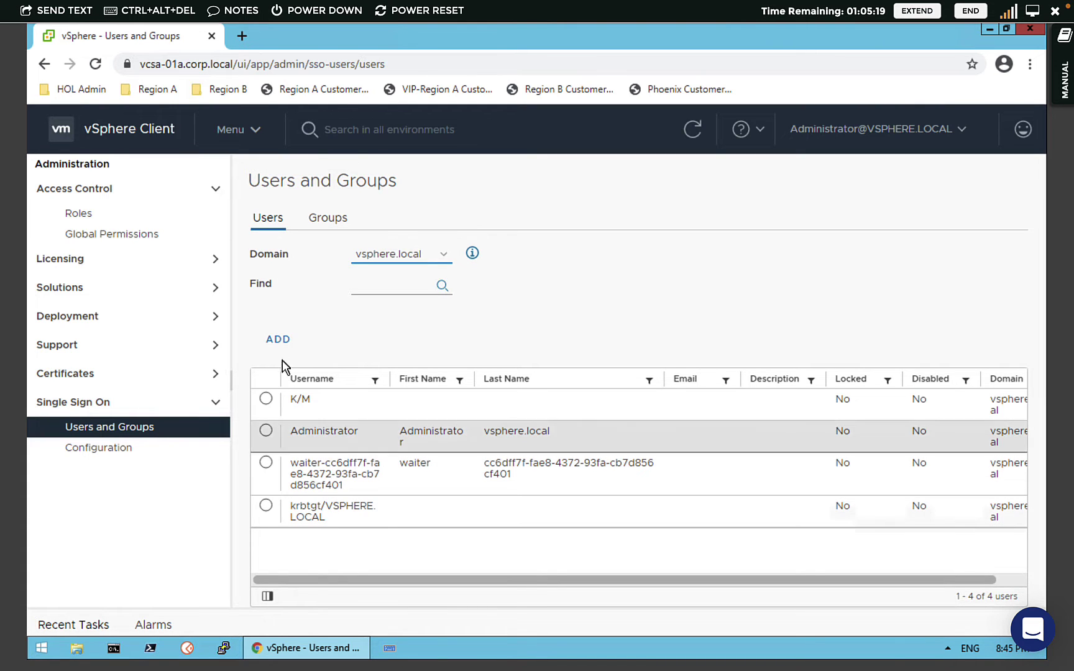
click(278, 339)
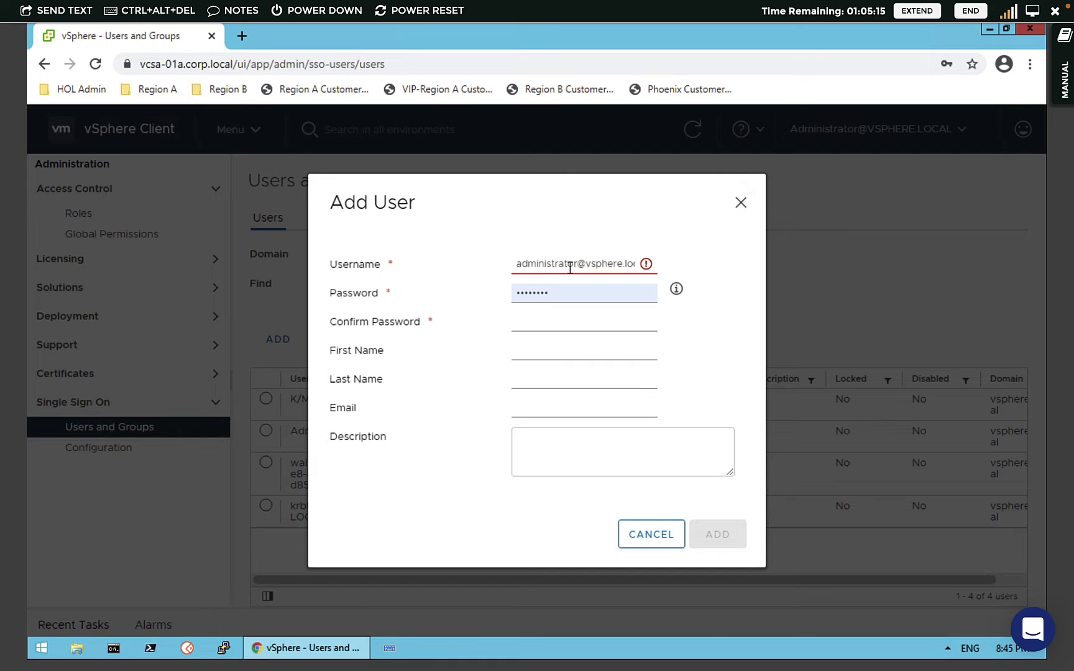
- Replace the autofilled username with the new user's name and enter a password, checking its requirements
double_click(554, 267)
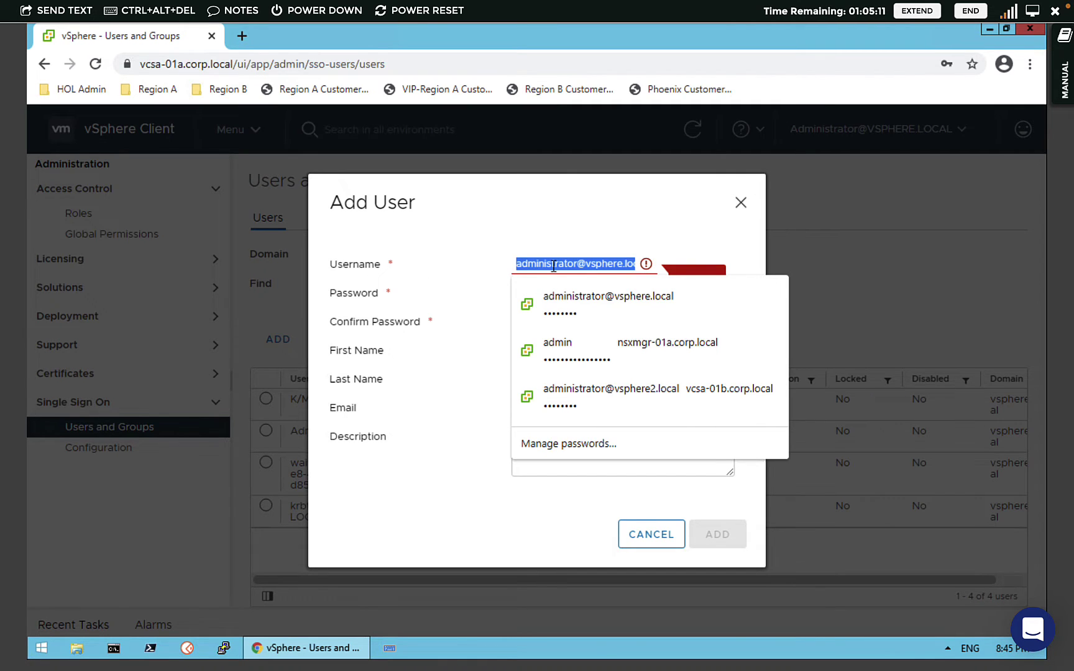
text(ahmad)
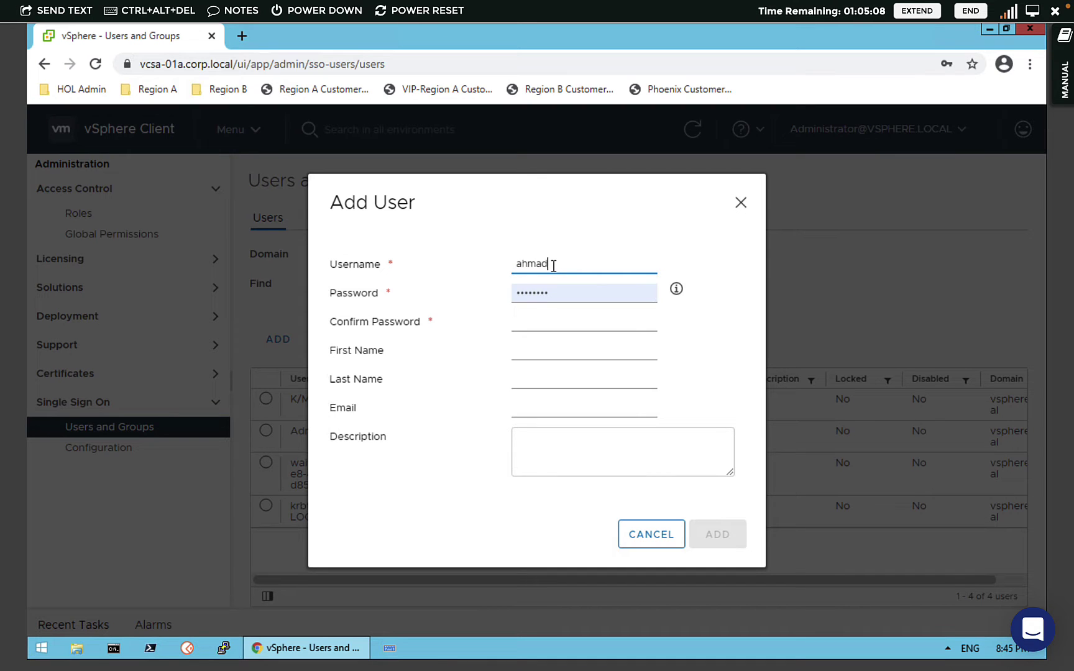
key(Tab)
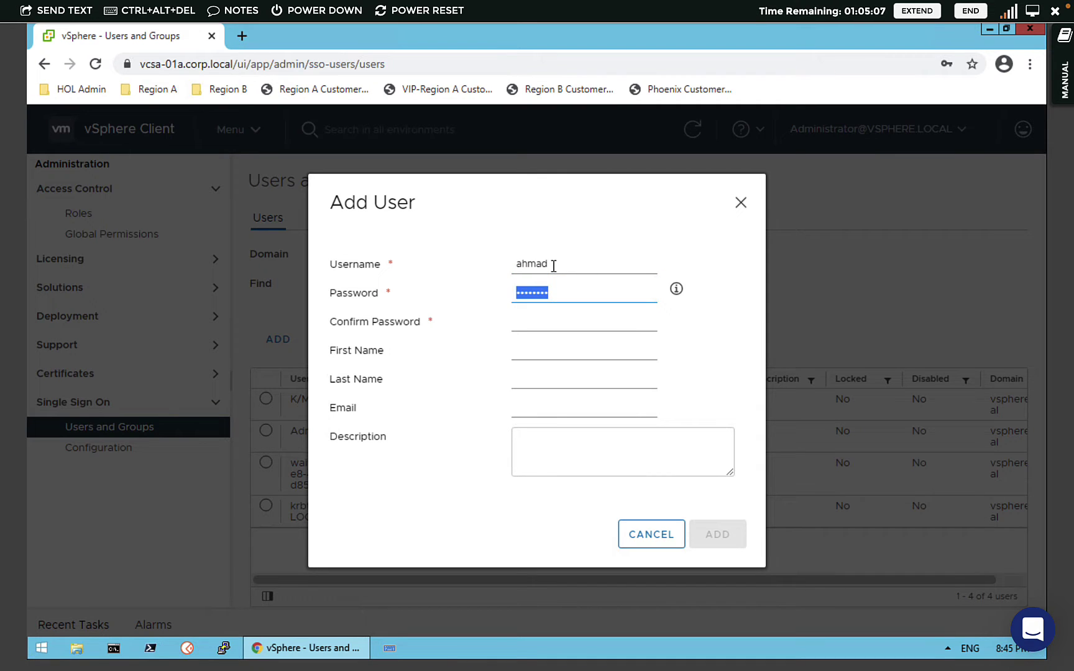
text(VMware1!)
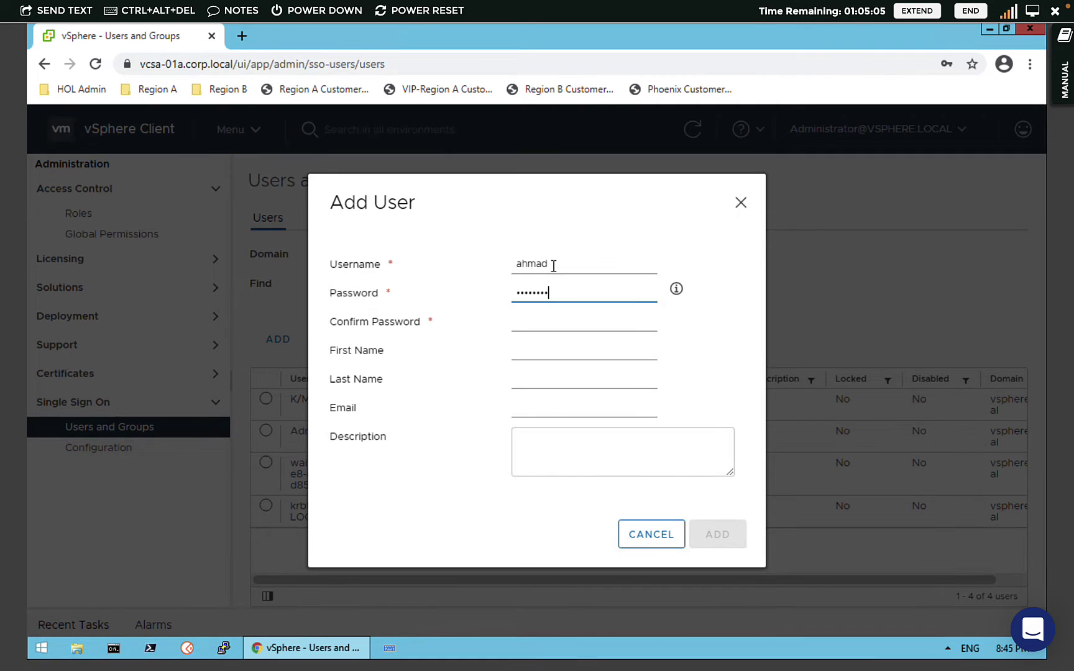
key(Tab)
key(Tab)
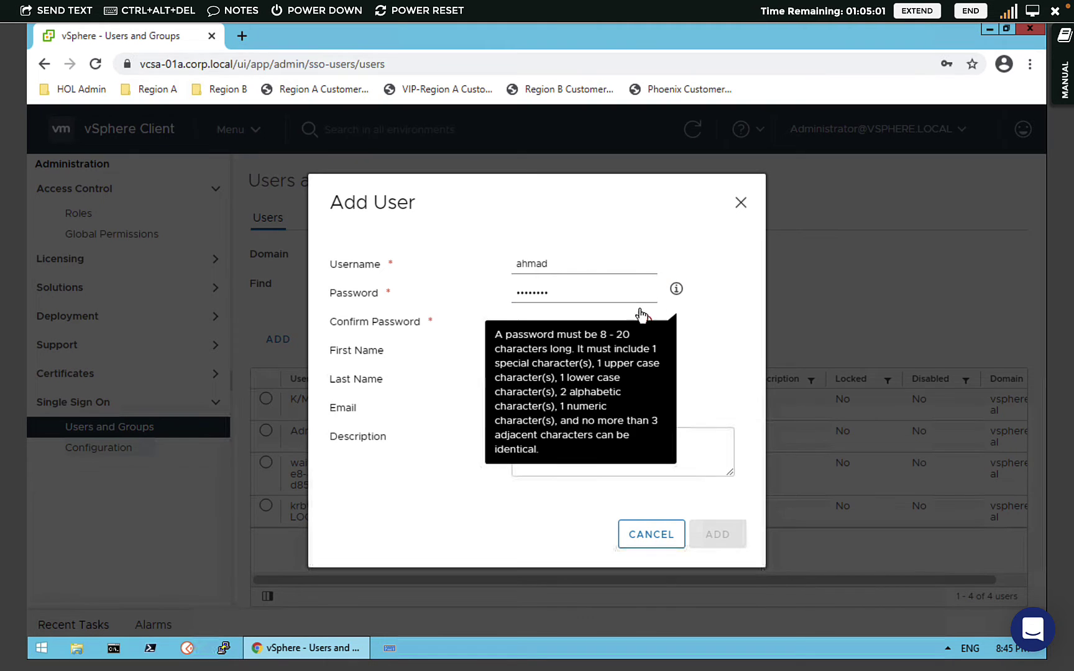
click(597, 344)
mouse_move(678, 295)
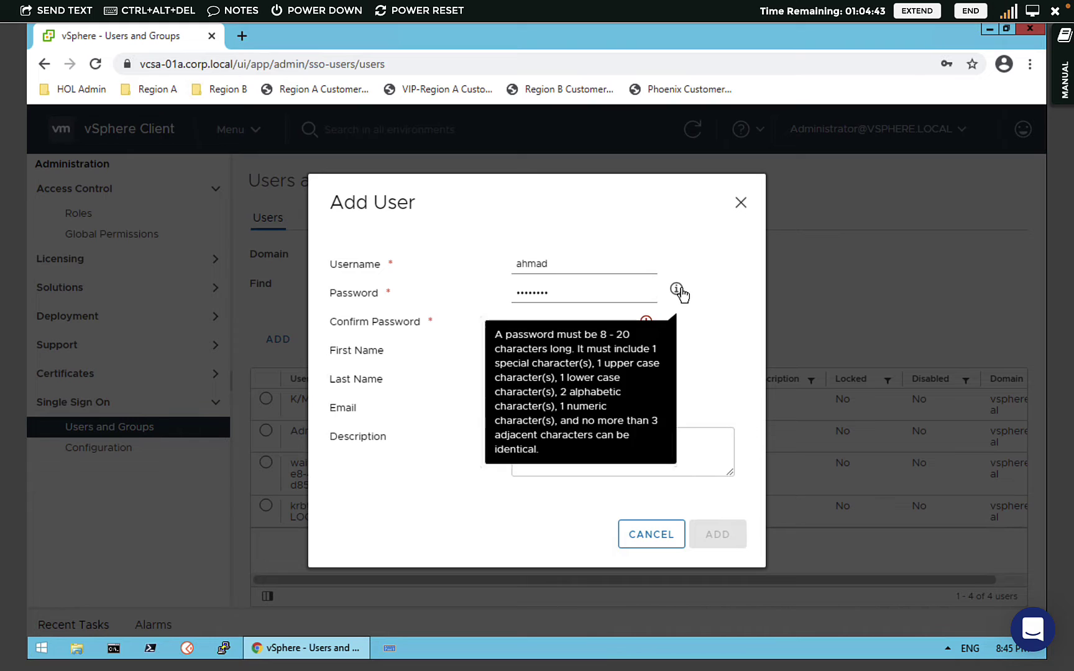
- Fill in the password confirmation and retype a password that meets the rules
click(549, 320)
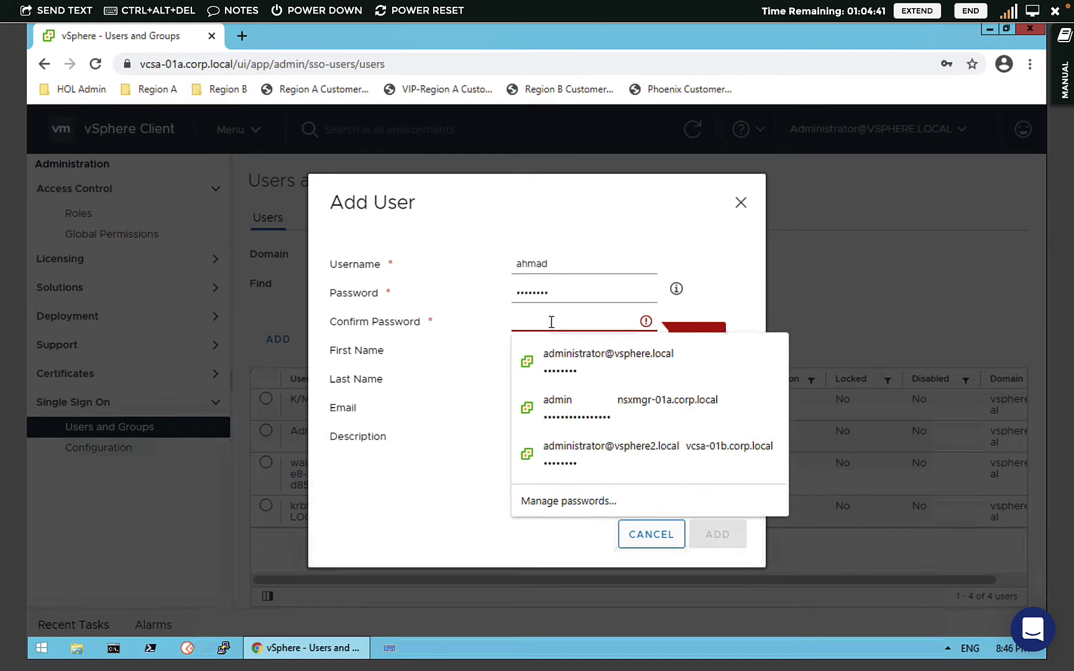
text(VMware)
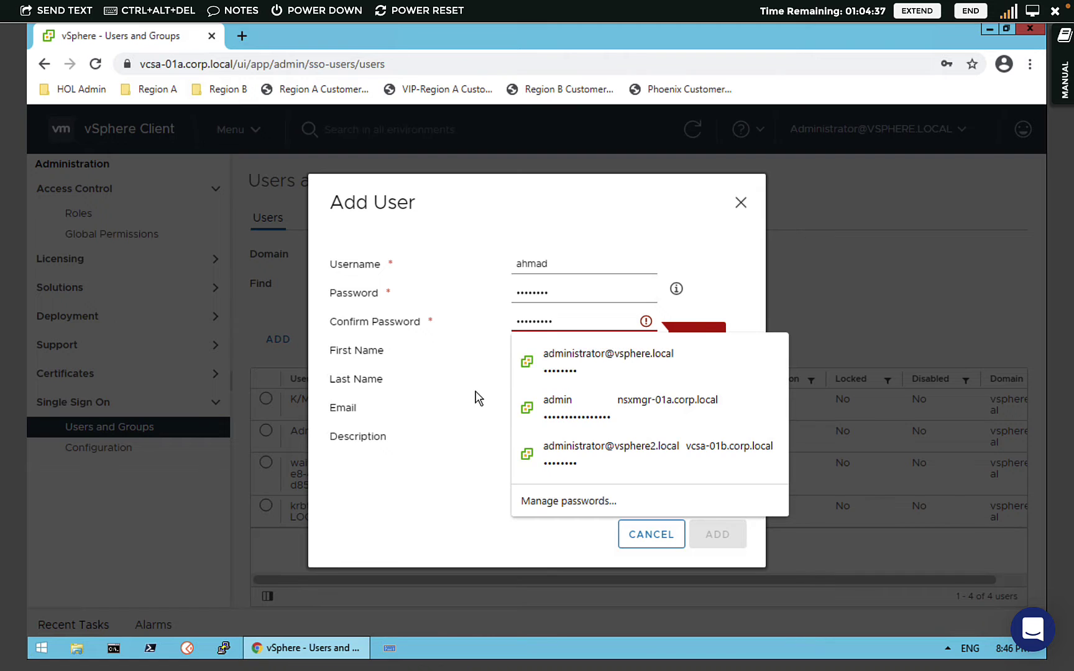
key(Escape)
double_click(580, 296)
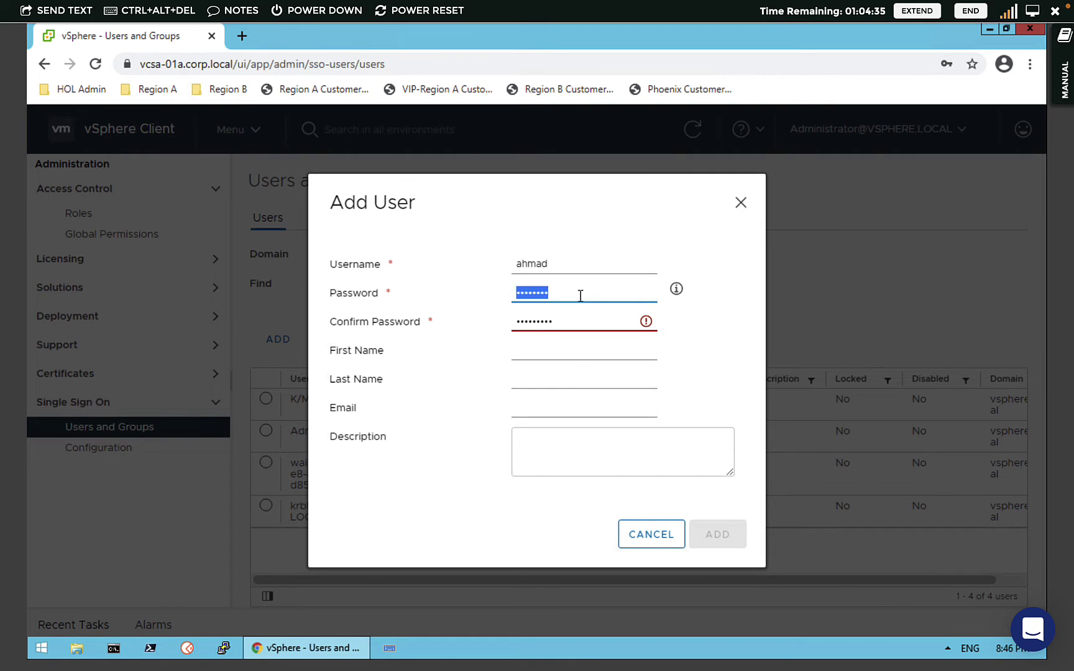
text(VMwa)
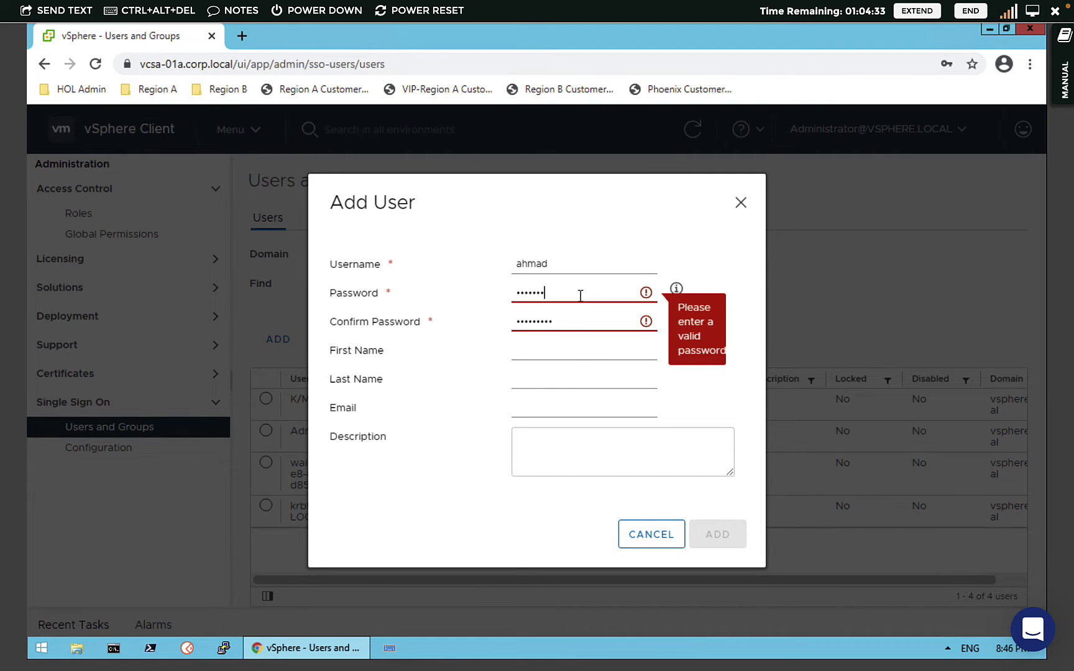
key(BackSpace)
key(BackSpace)
key(BackSpace)
key(BackSpace)
key(BackSpace)
key(BackSpace)
key(BackSpace)
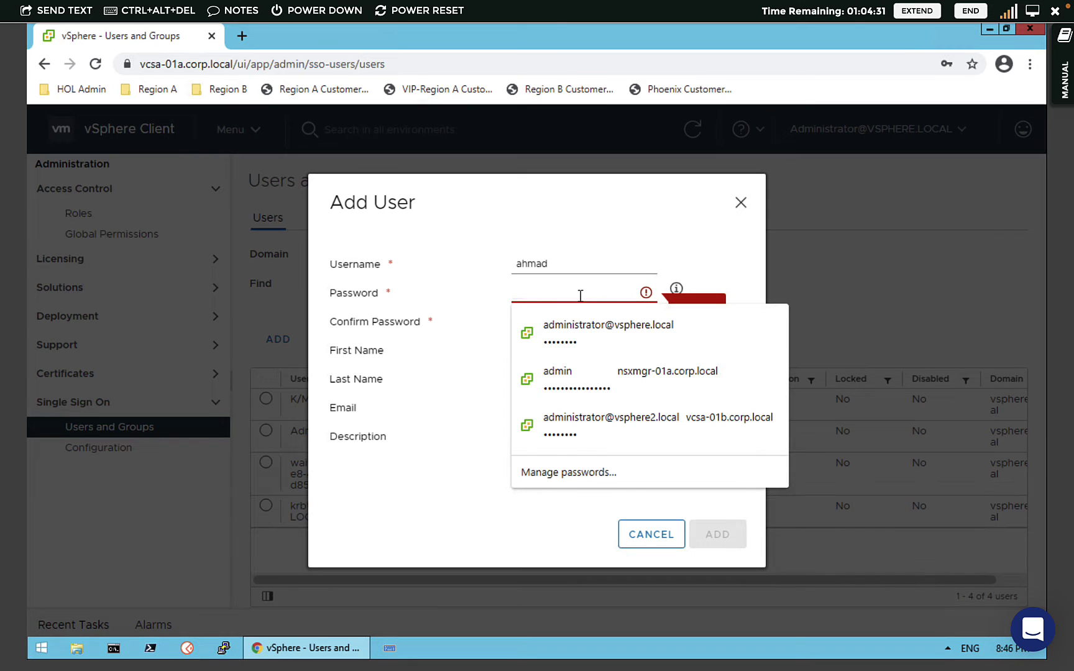
text(VMware)
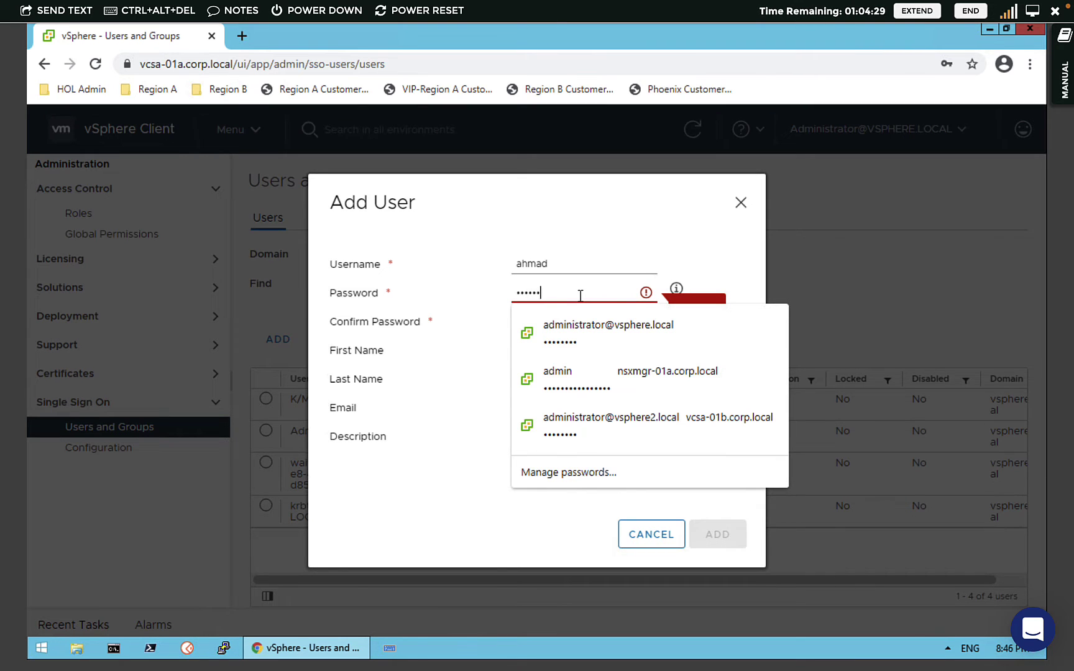
text(1!!)
key(Tab)
text(VMware1!!)
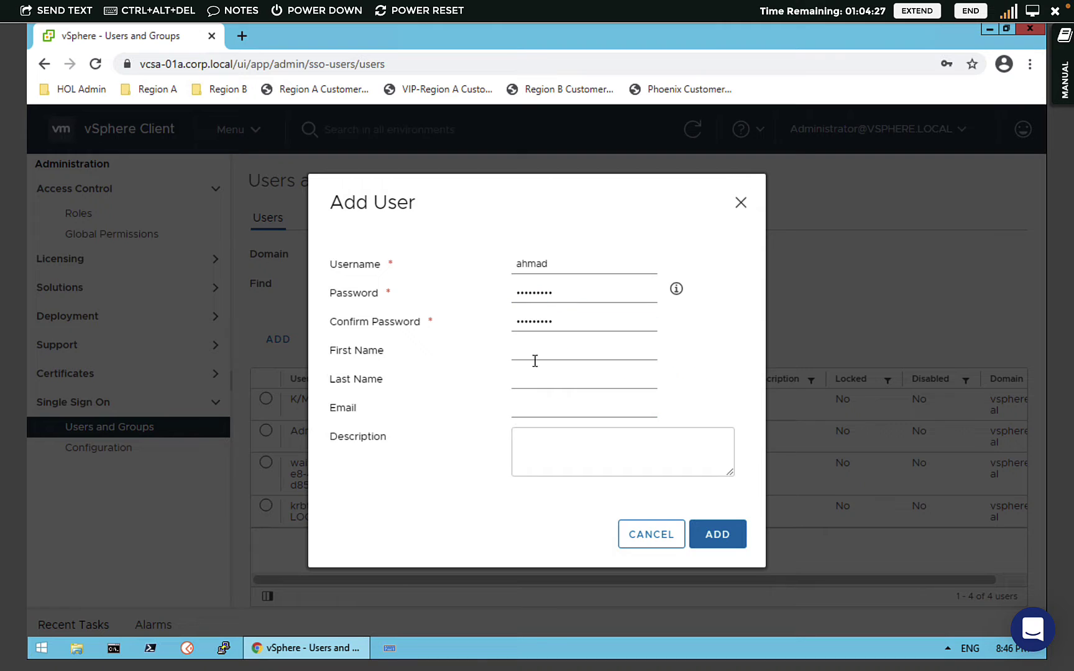
- Enter the user's first name and create the vsphere.local user
click(534, 354)
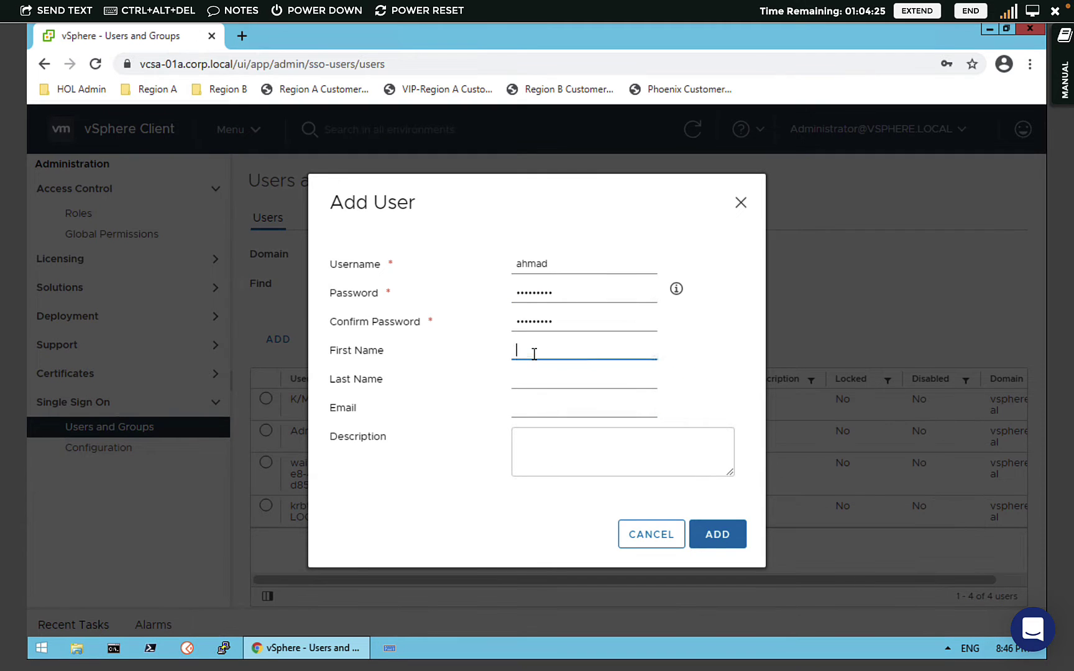
text(Ahmad)
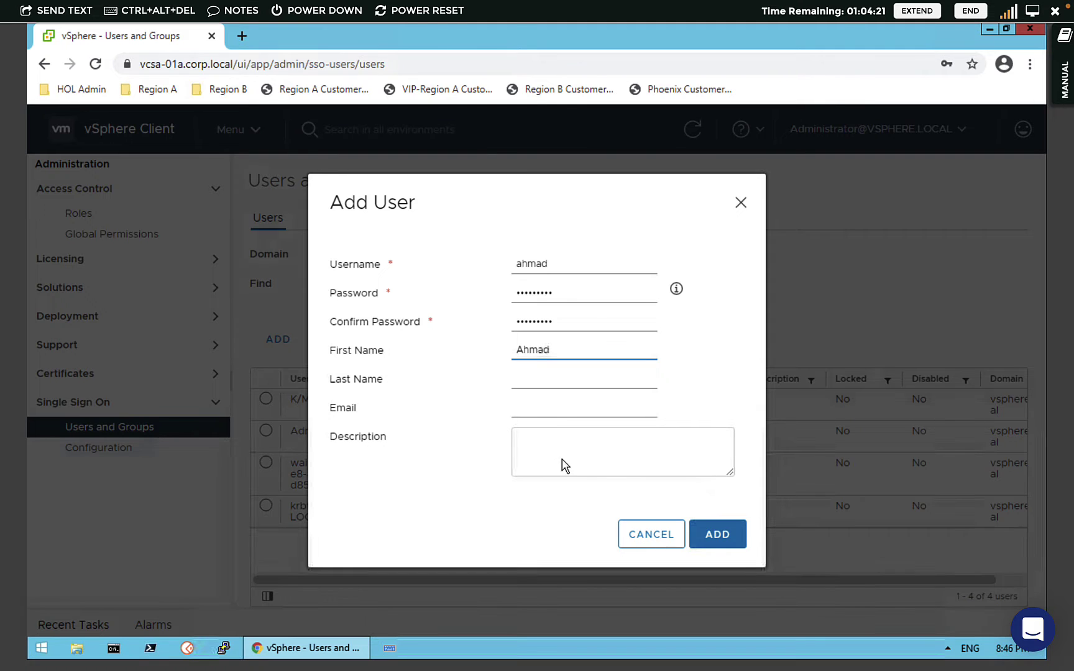
click(717, 536)
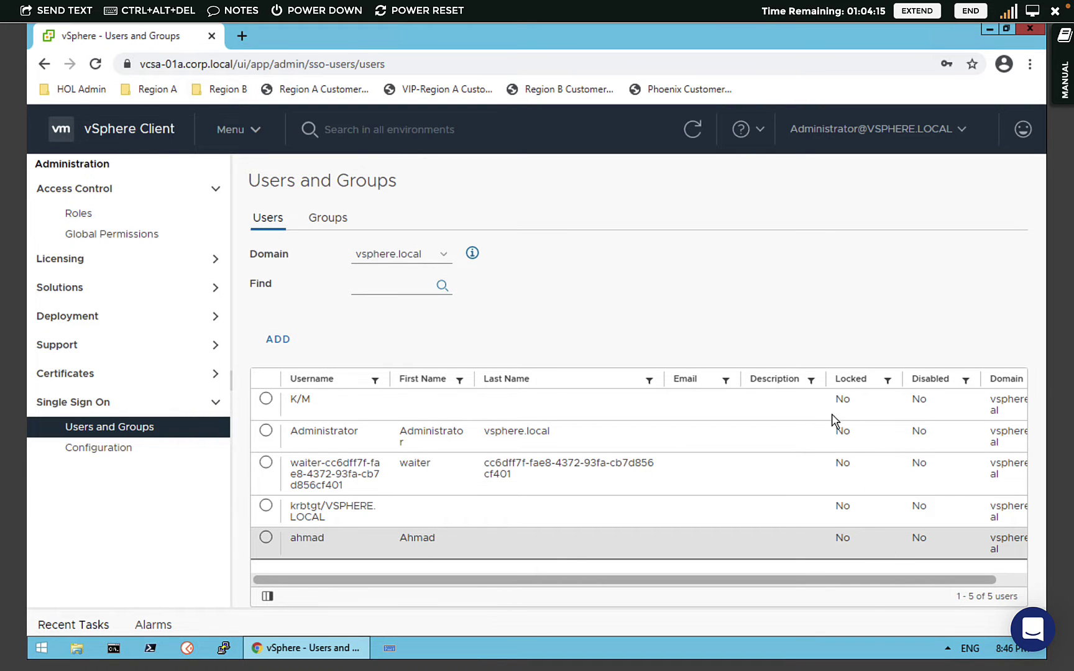
- Select the new user's row and close its MORE actions, leaving the account enabled and unlocked
drag(667, 579, 730, 580)
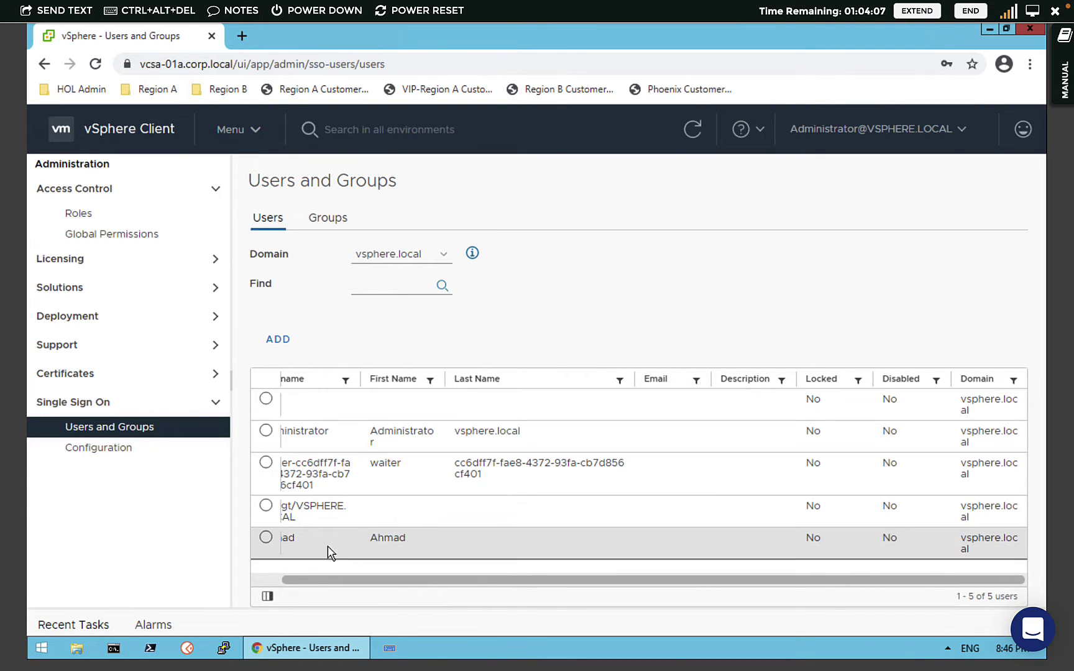
click(267, 539)
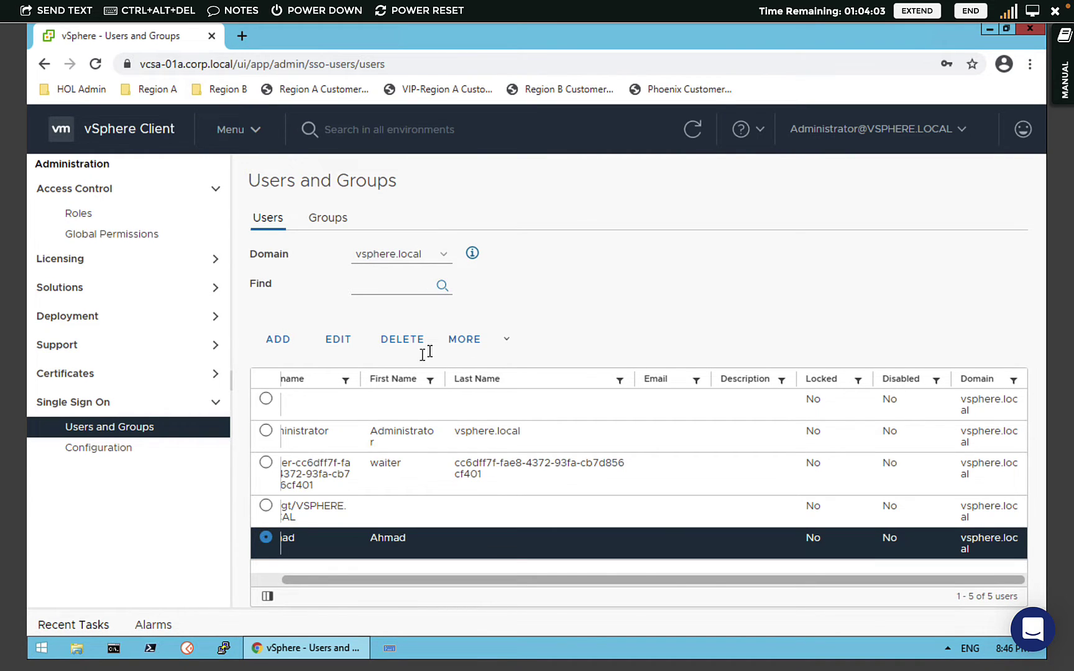
click(470, 348)
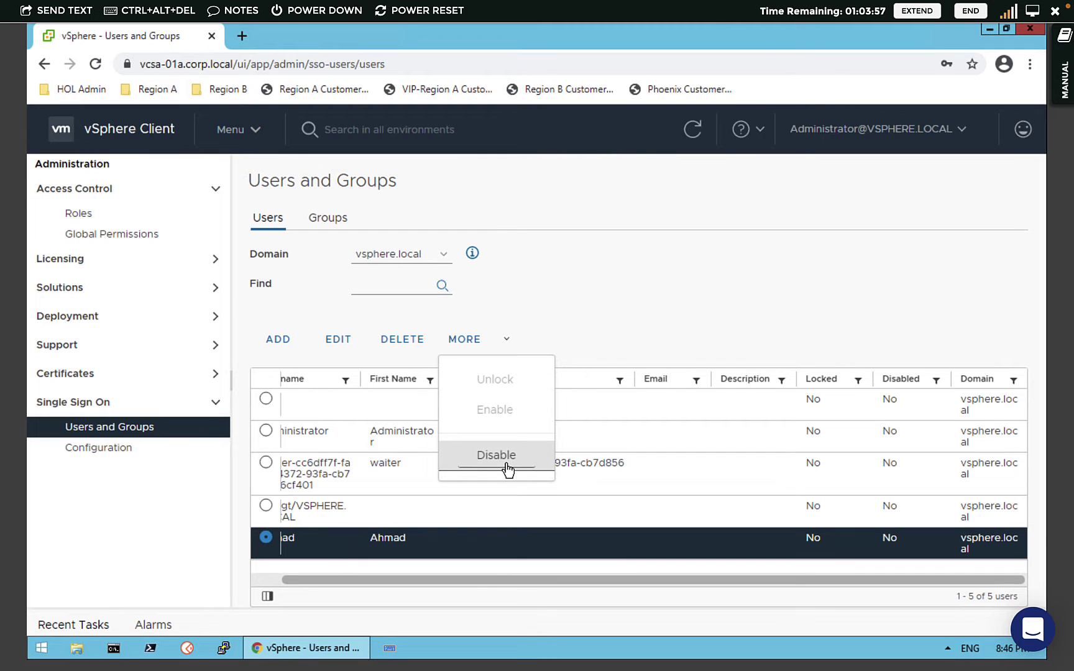
click(673, 301)
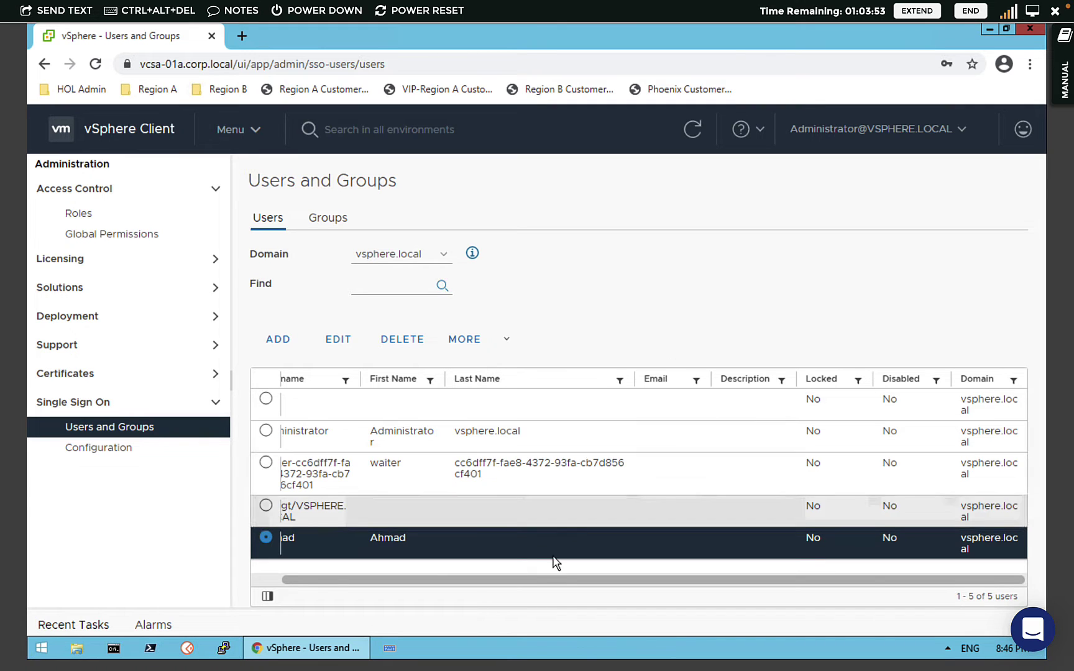
drag(553, 588, 328, 570)
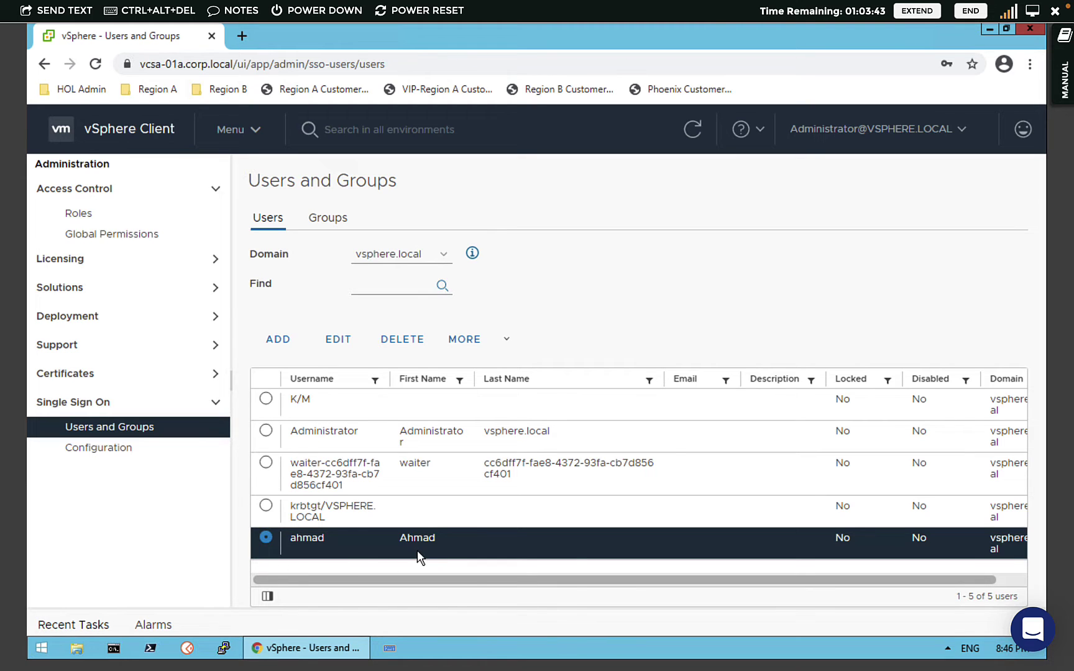
click(847, 143)
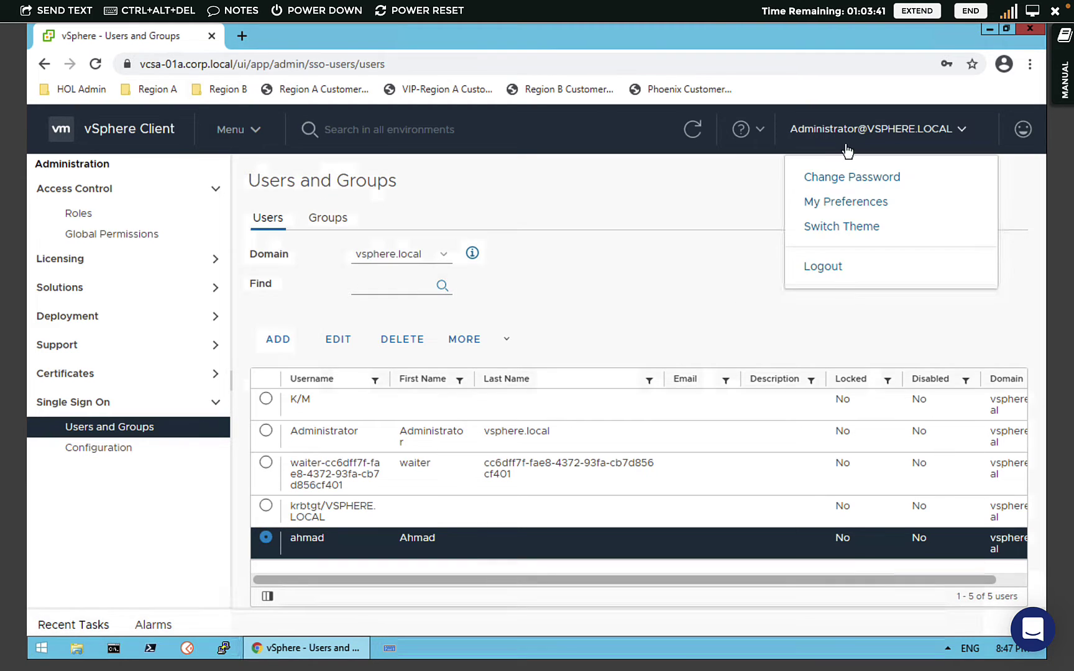
click(821, 268)
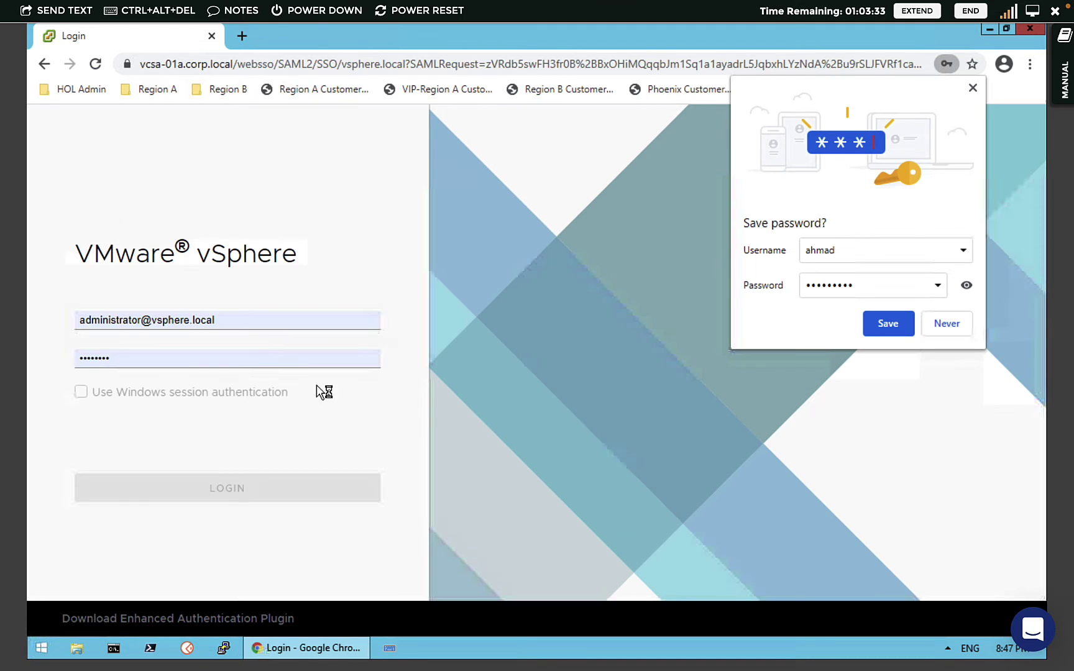
click(886, 331)
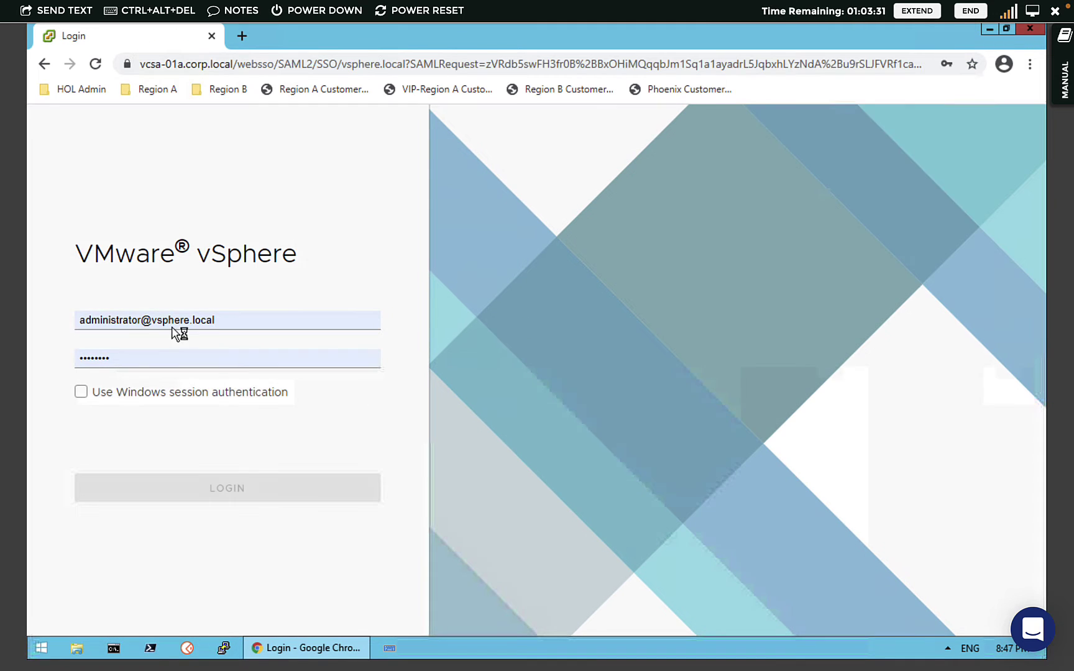
click(226, 319)
double_click(225, 320)
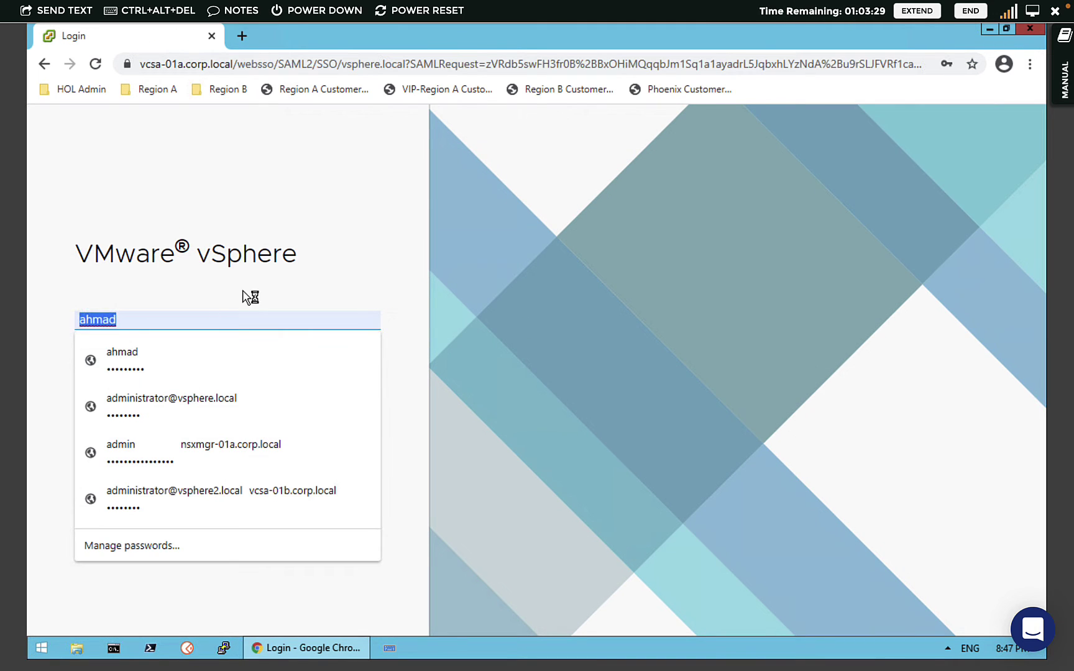
click(208, 318)
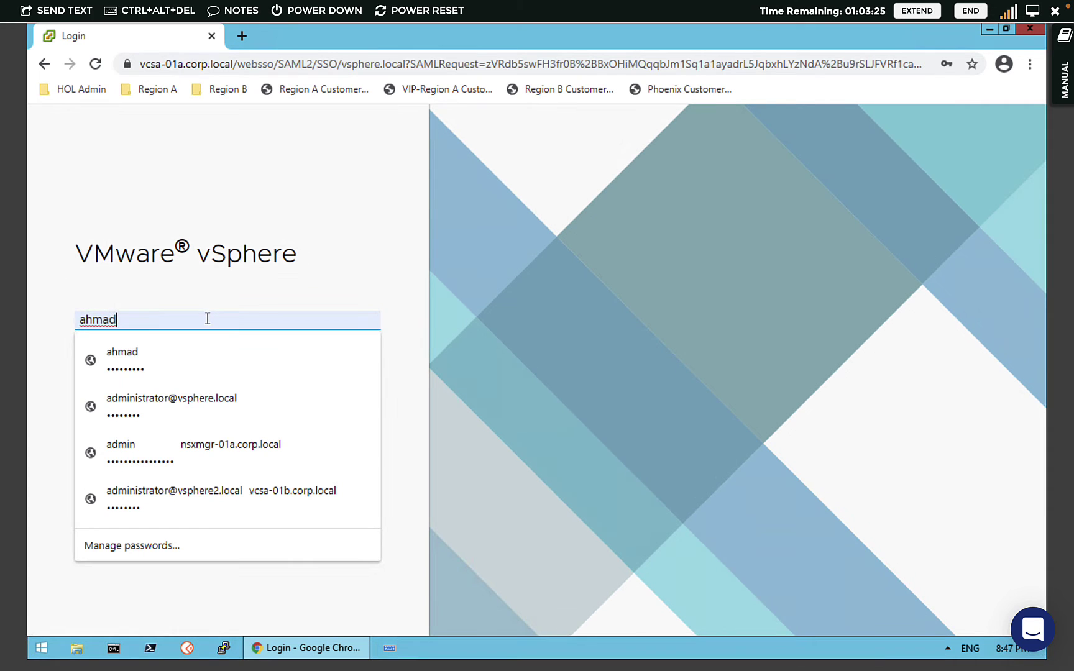
text(@vsphere.local)
click(282, 292)
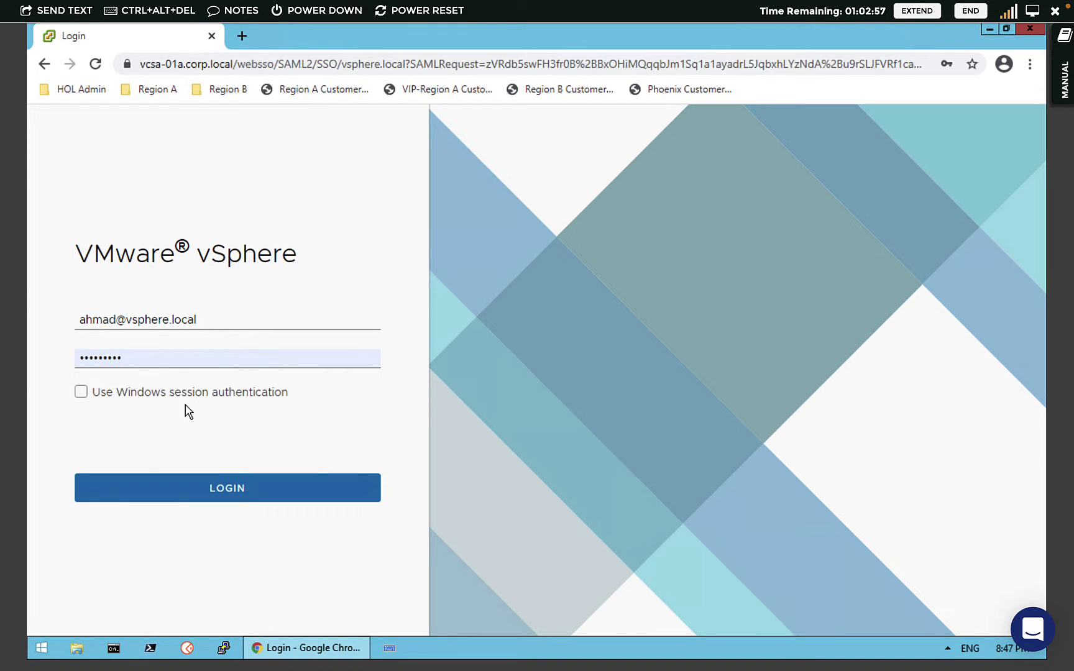
double_click(186, 359)
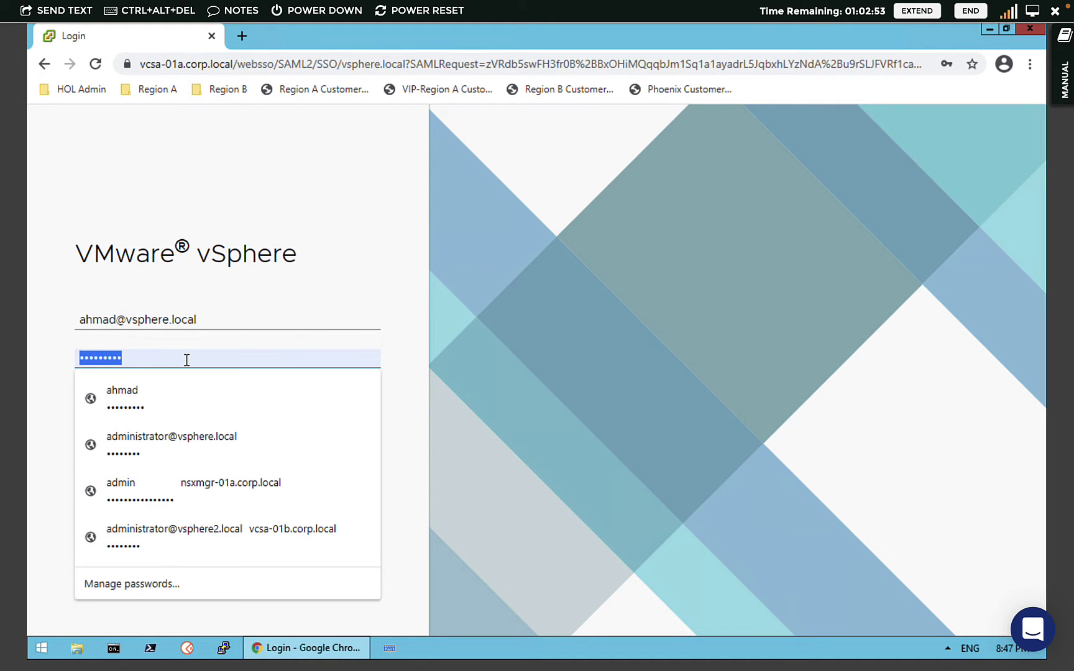
text(VMware1!!)
click(276, 315)
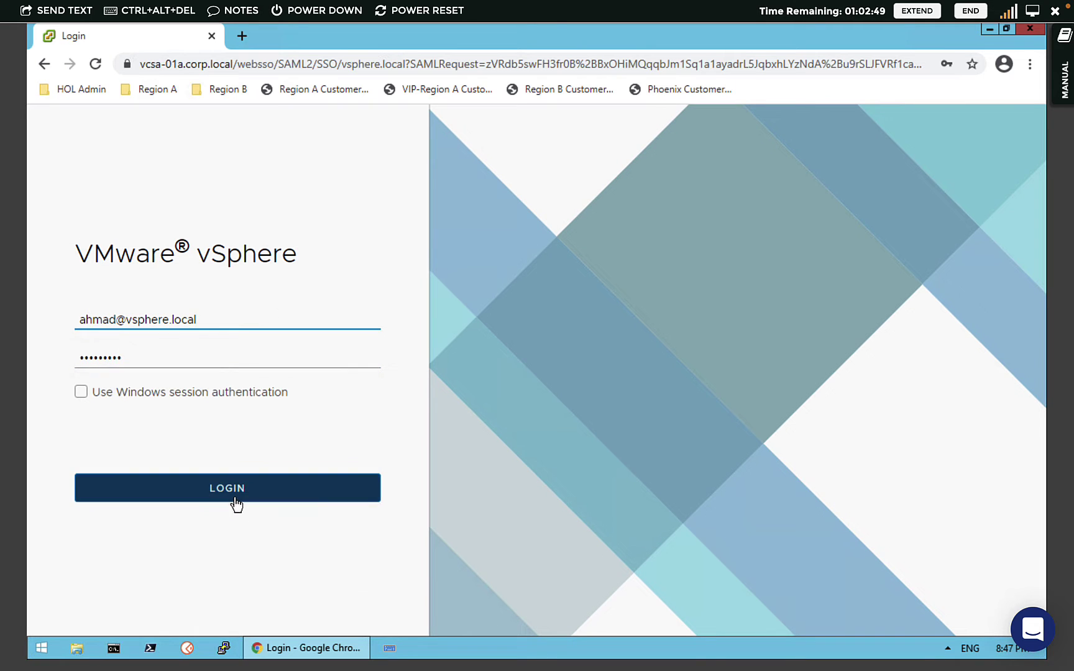
click(235, 506)
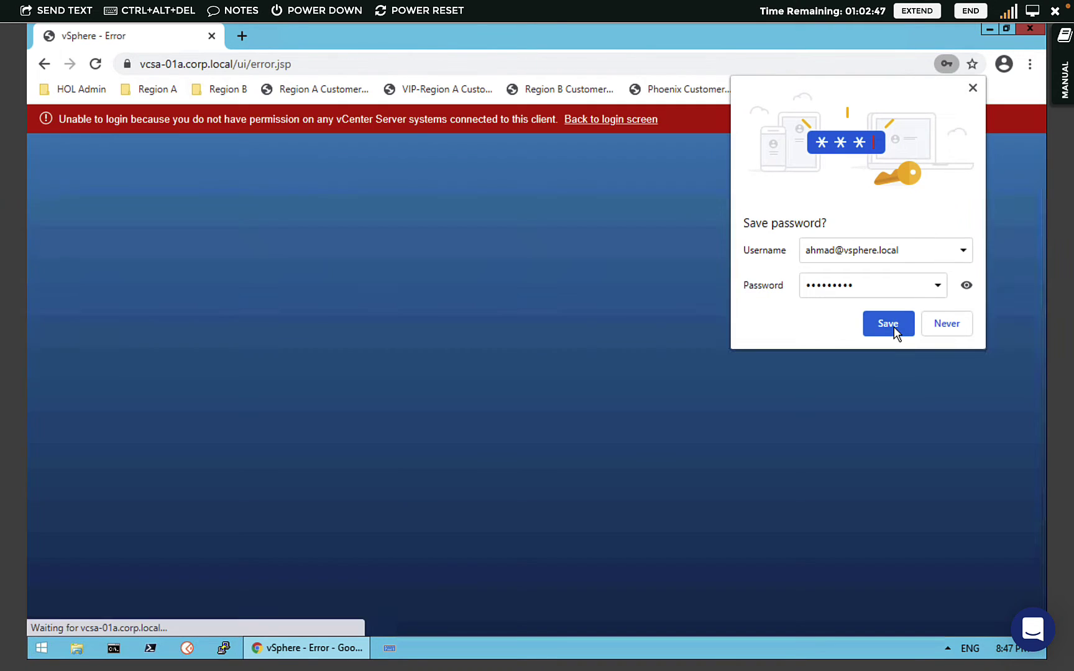
- Close Chrome's 'Save password?' bubble so only the no-permission error remains
click(888, 323)
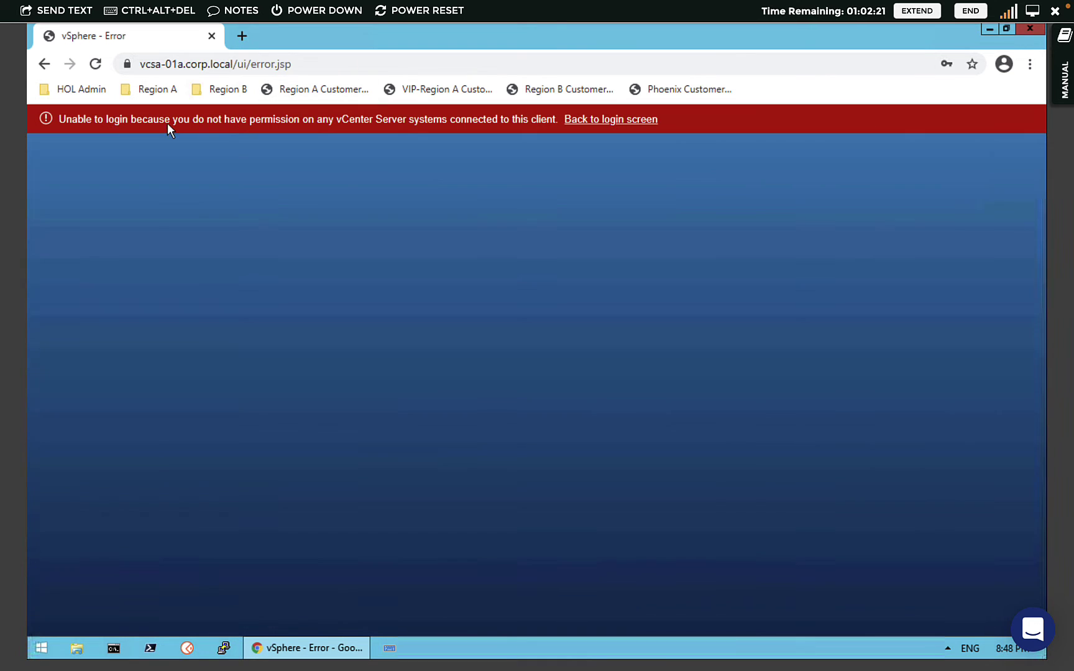
click(597, 120)
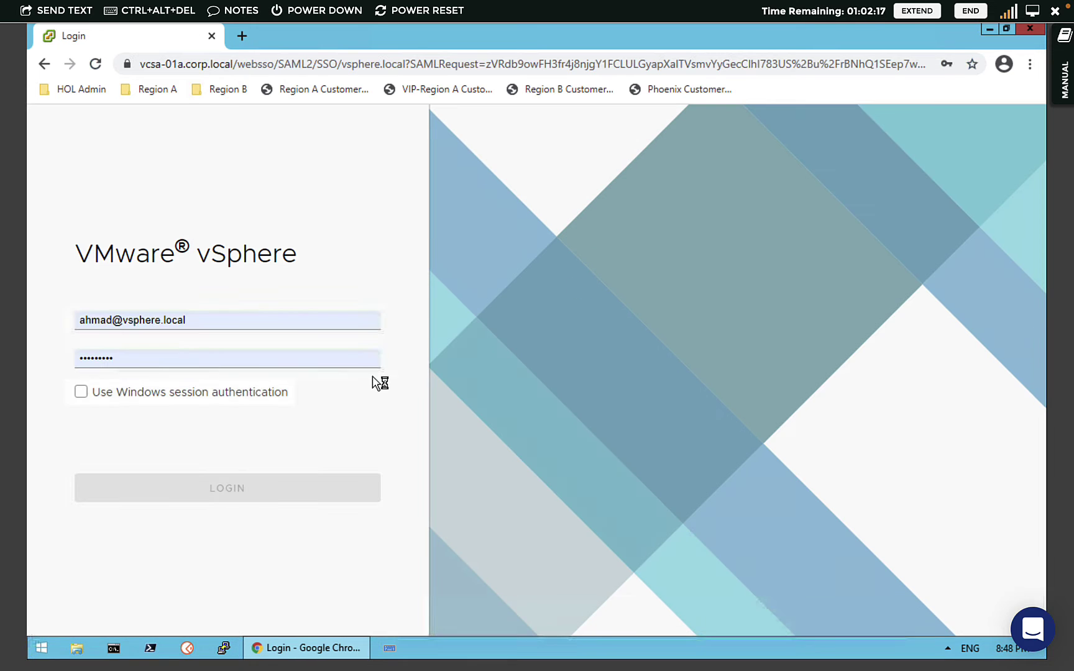
triple_click(235, 313)
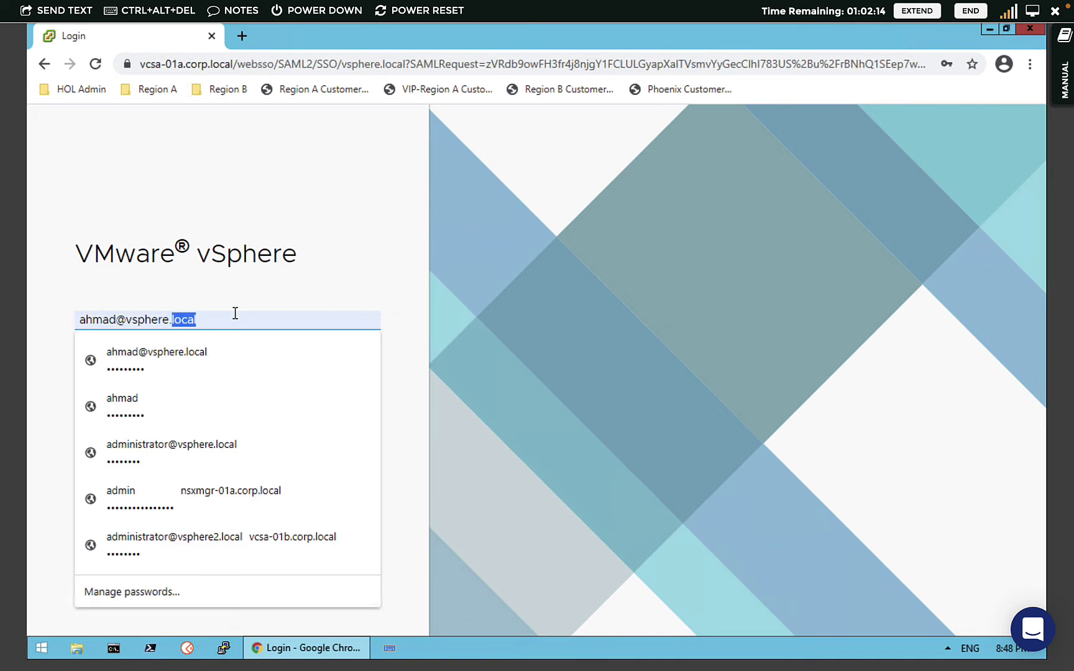
click(233, 448)
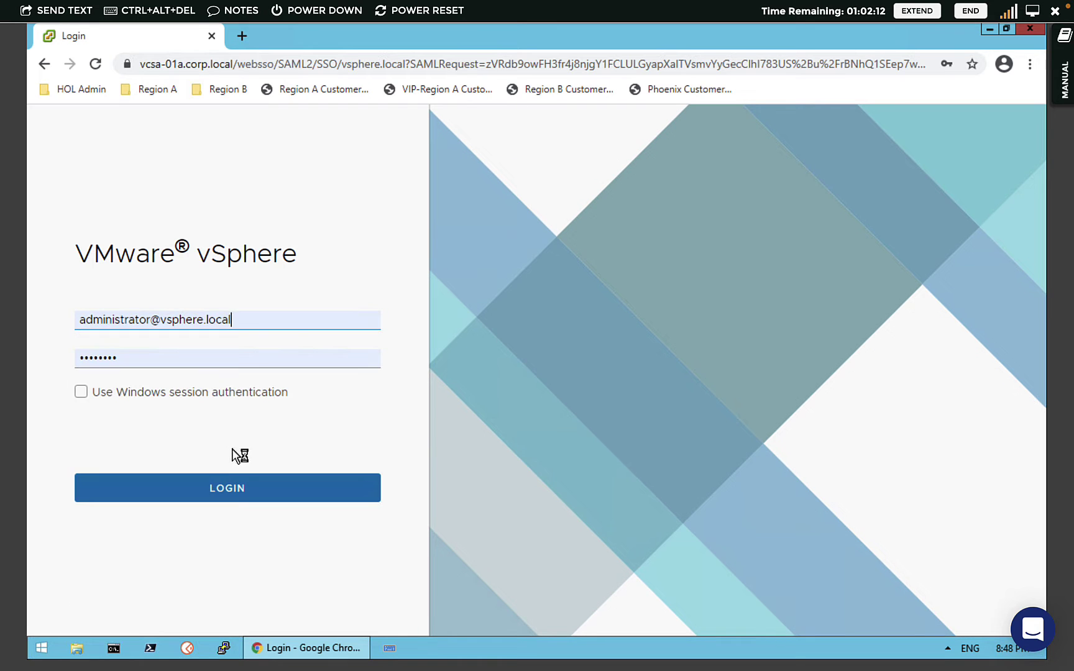
click(194, 488)
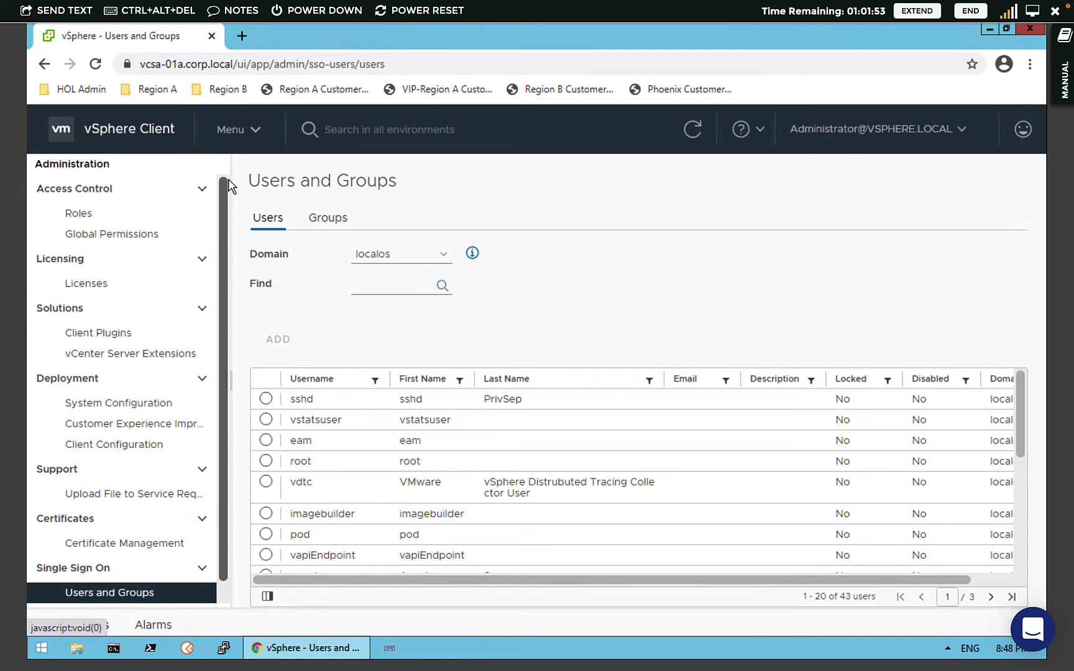
- Show Access Control > Global Permissions, listing 15 VSPHERE.LOCAL entries
click(239, 138)
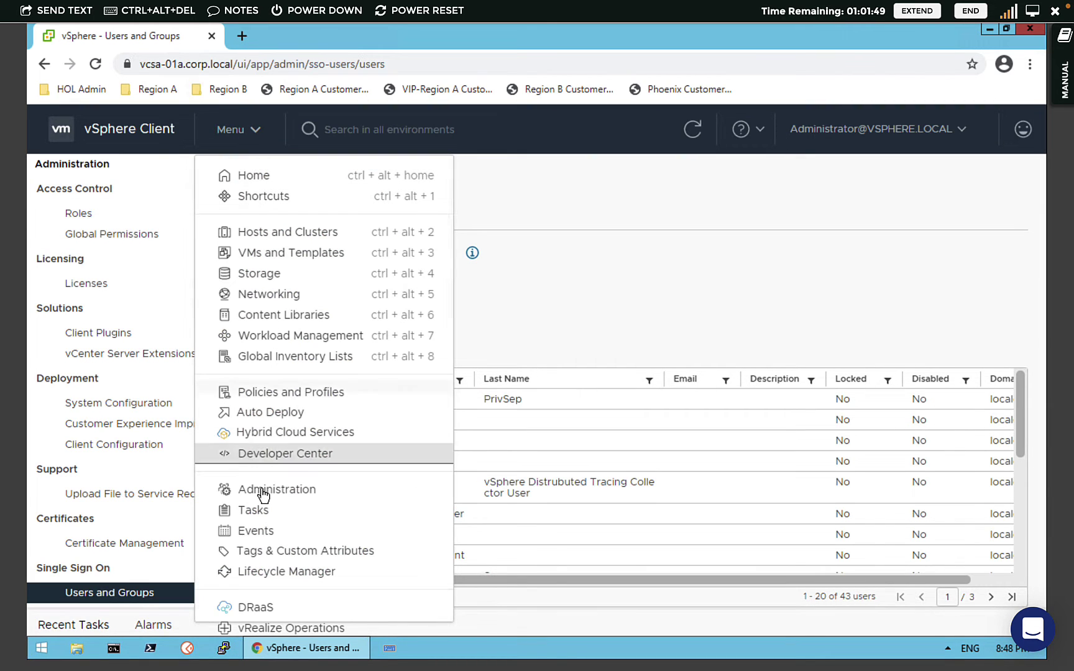
click(108, 322)
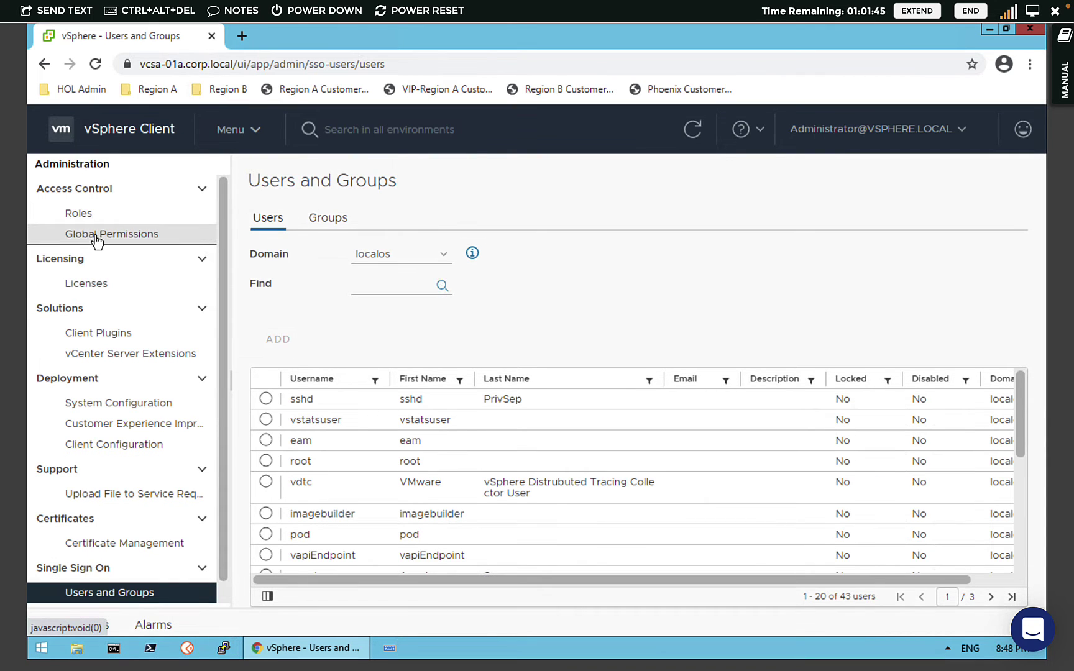
click(124, 240)
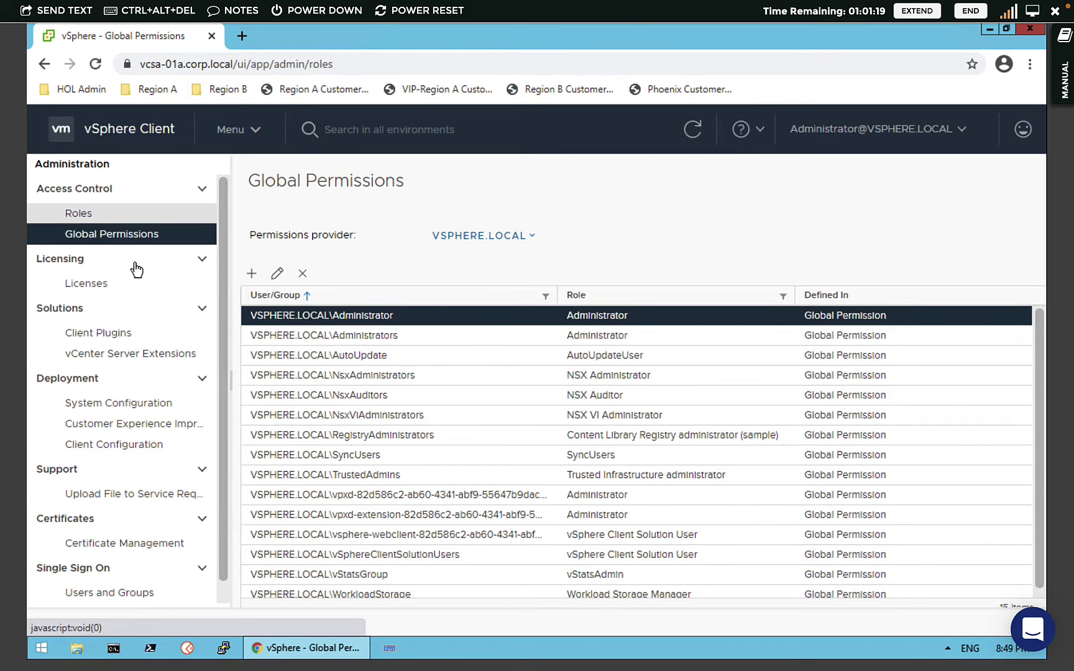
- Show the Access Control > Roles list in Administration
click(79, 213)
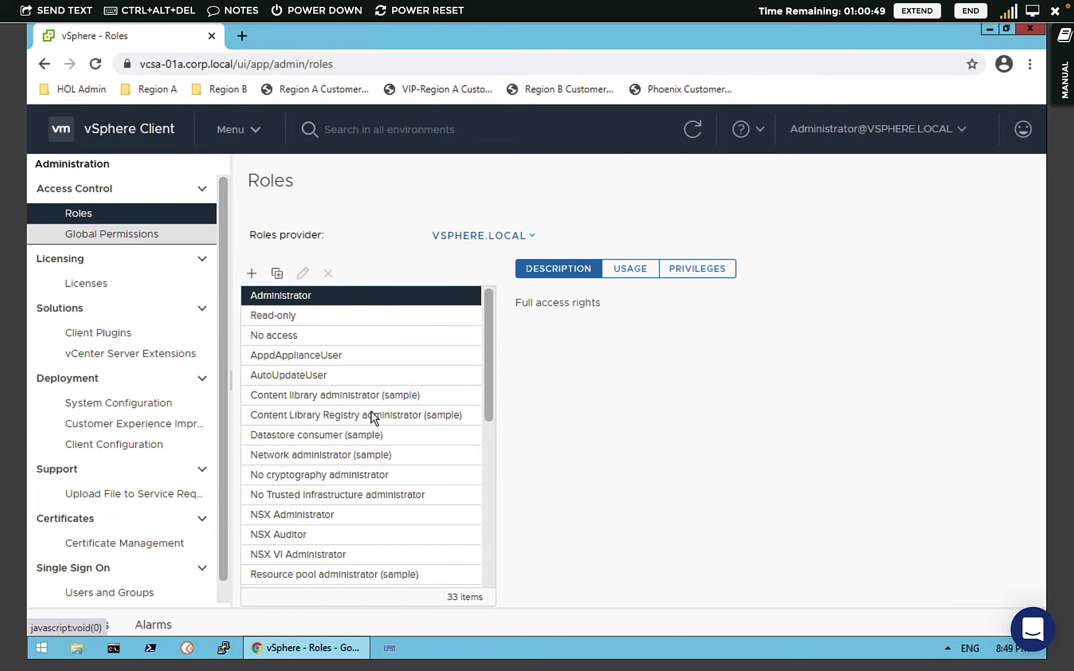
- Go to Hosts and Clusters and view the Permissions tab of vcsa-01a.corp.local
click(240, 133)
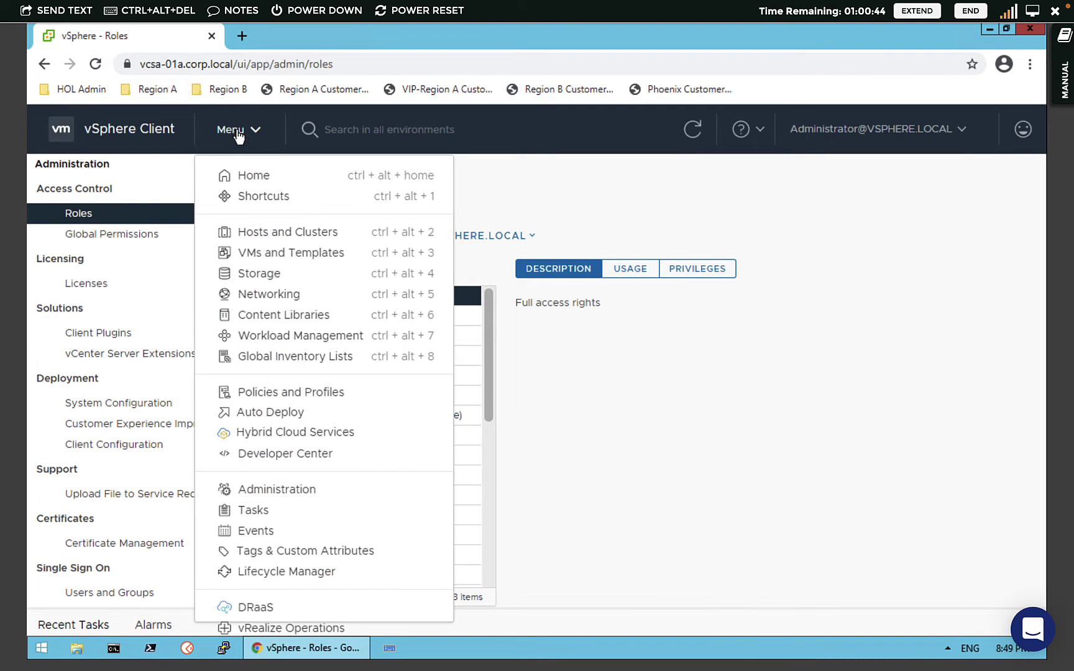
click(325, 233)
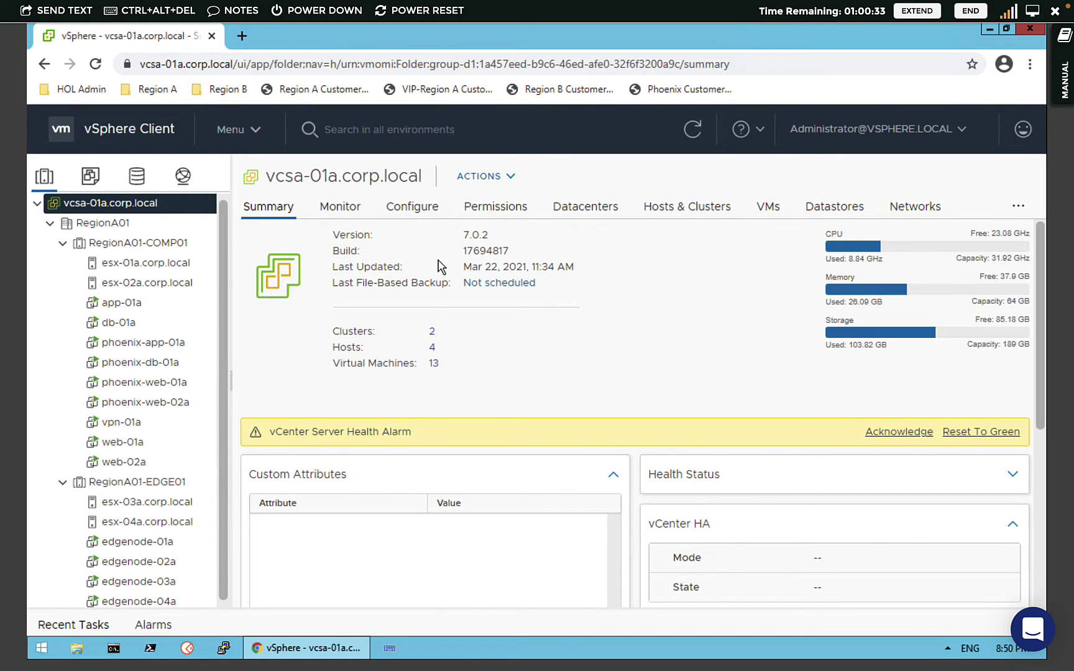
click(491, 213)
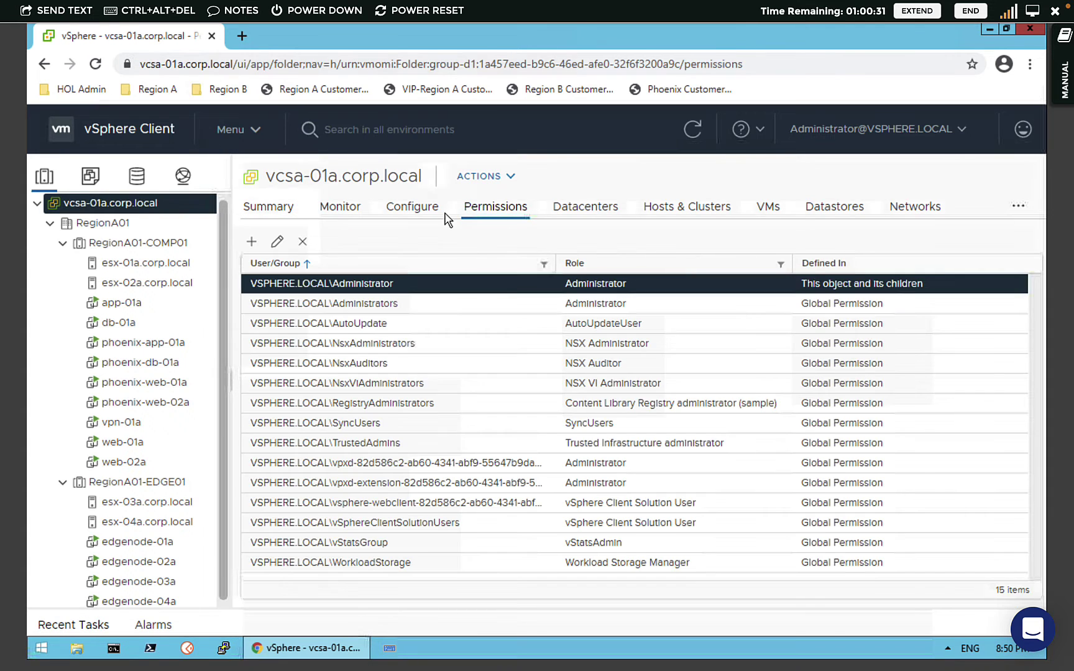
right_click(127, 207)
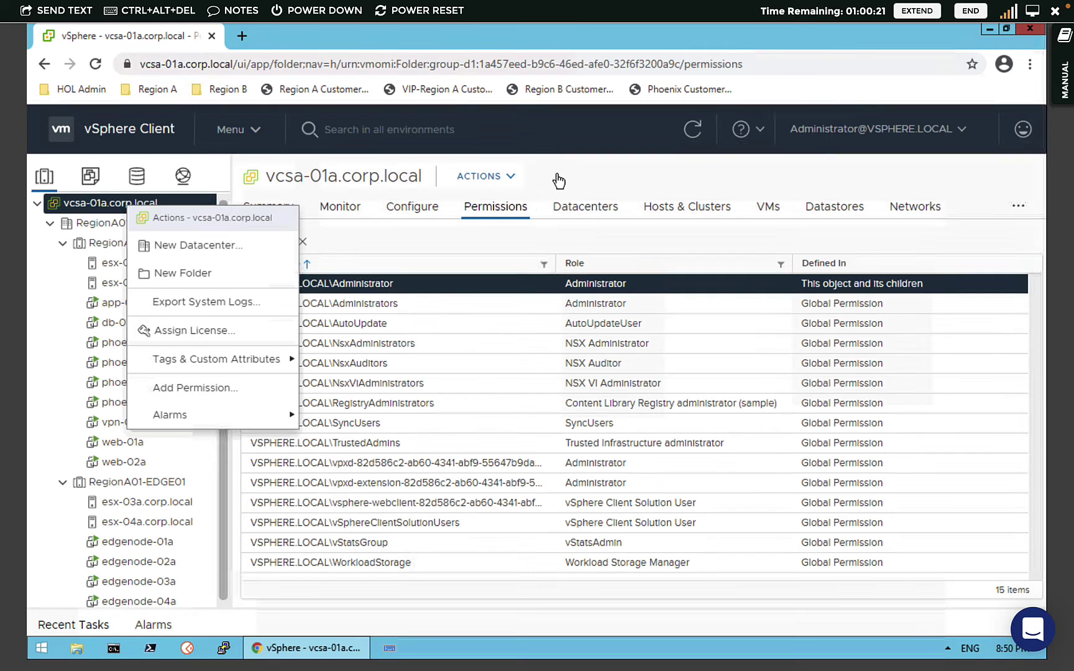
click(540, 211)
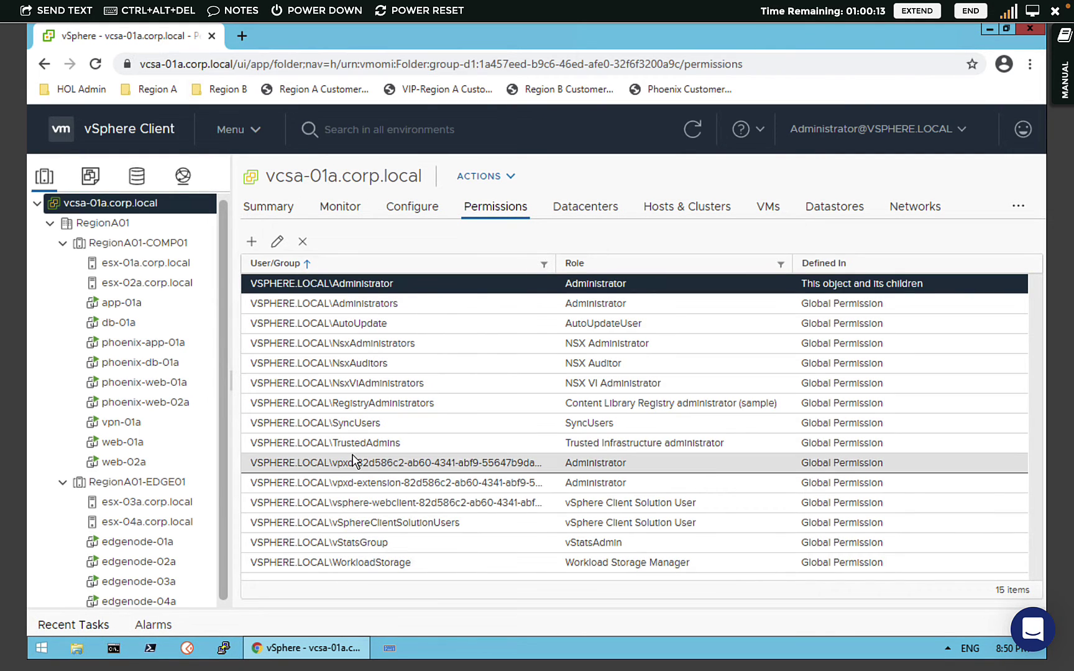
- Browse the RegionA01-COMP01 and RegionA01-EDGE01 clusters and host esx-01a.corp.local, then return to vcsa-01a
click(138, 242)
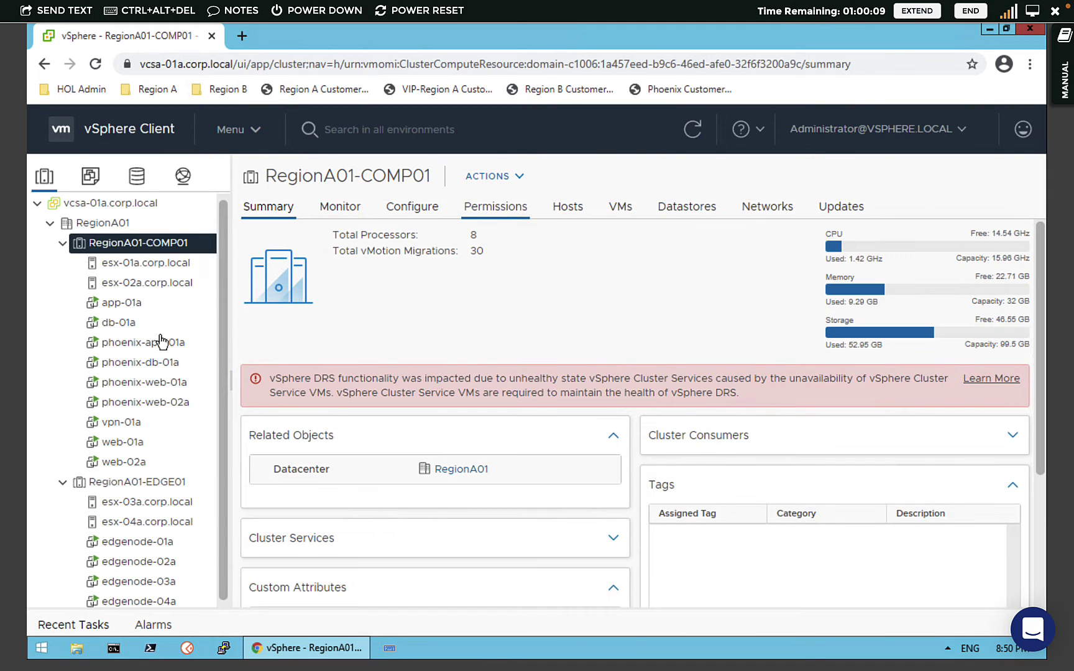
click(137, 481)
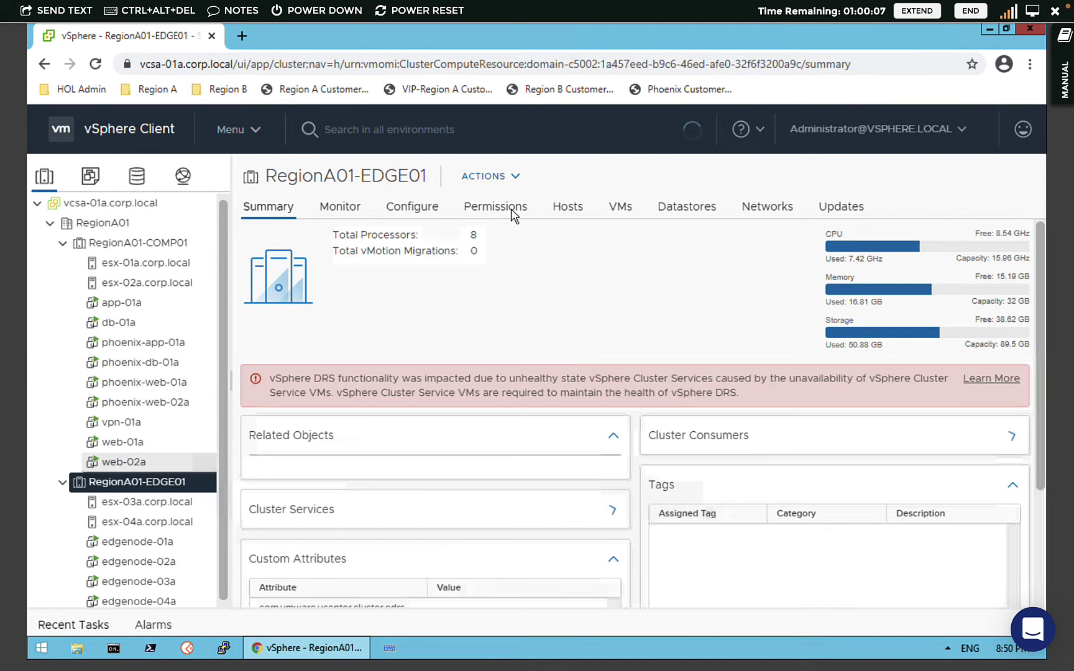
click(103, 203)
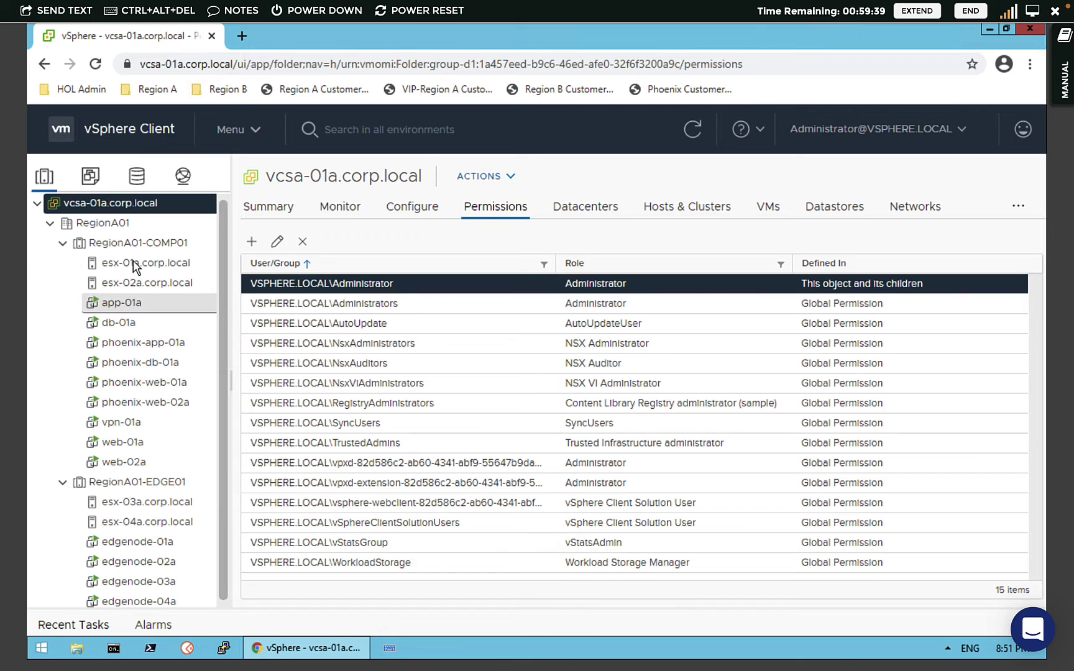
click(146, 244)
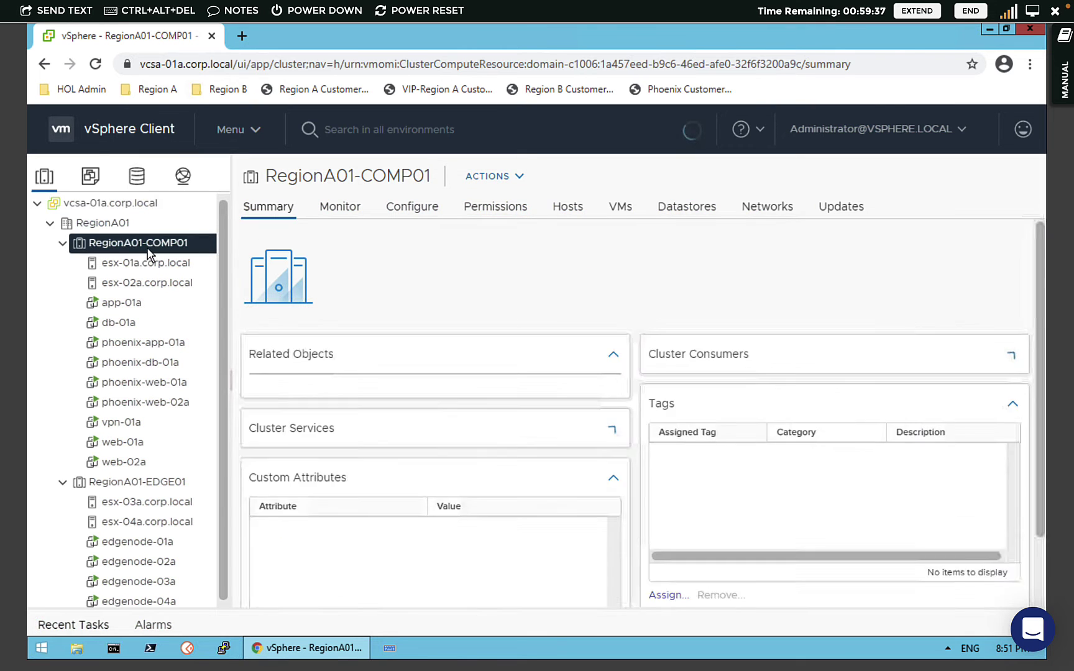
click(156, 273)
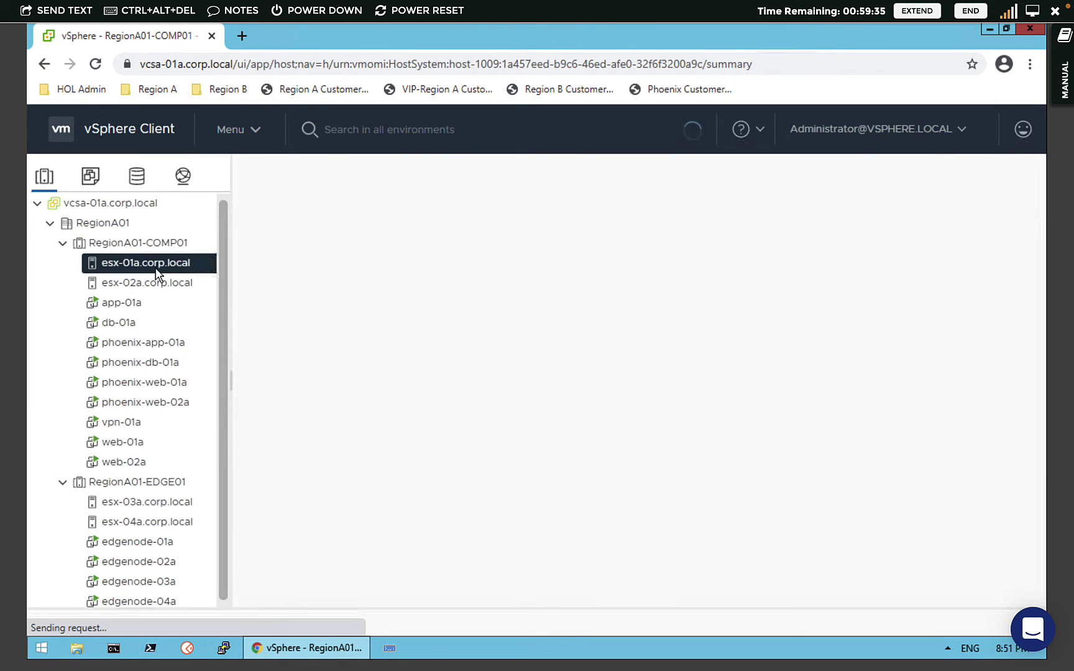
click(137, 204)
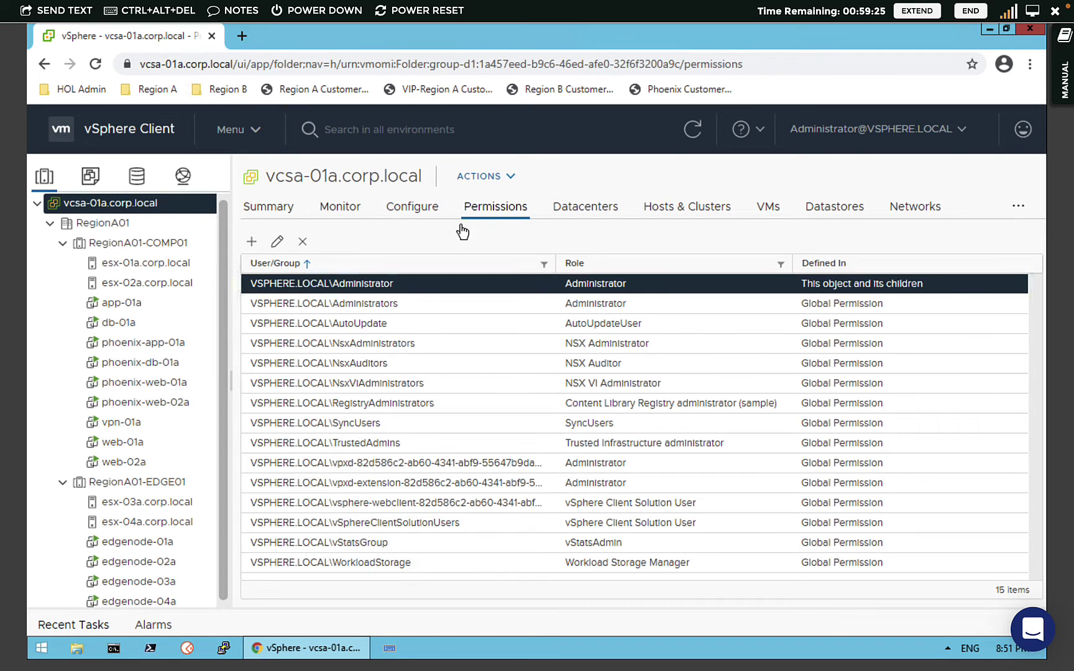
- In Add Permission on vcsa-01a.corp.local, keep domain vsphere.local and choose the new user from search suggestions
right_click(155, 208)
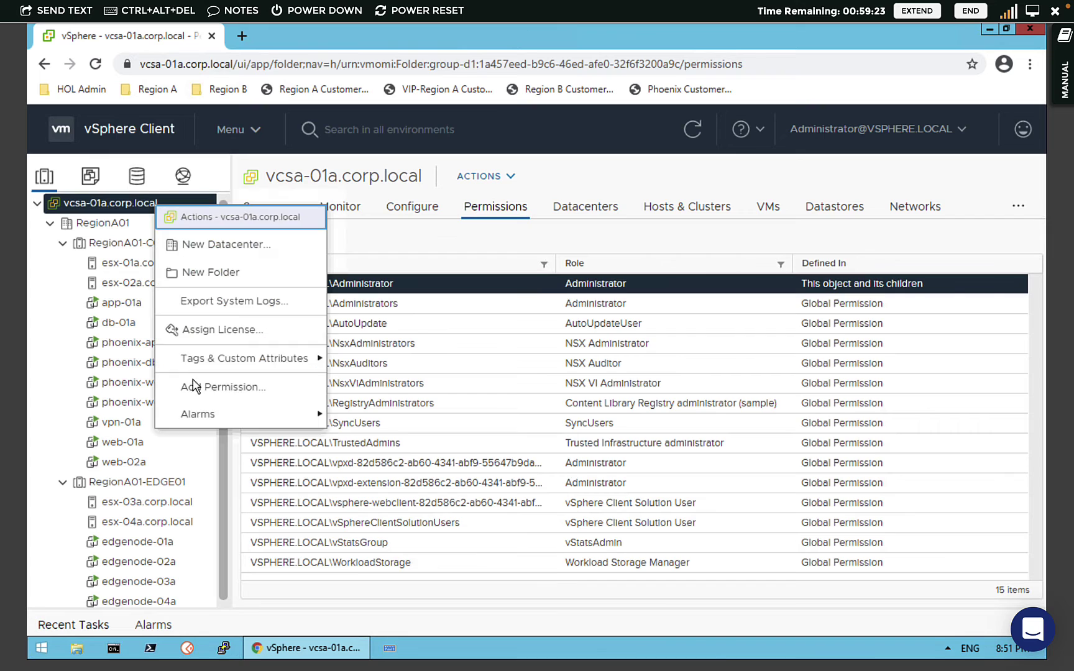
click(563, 242)
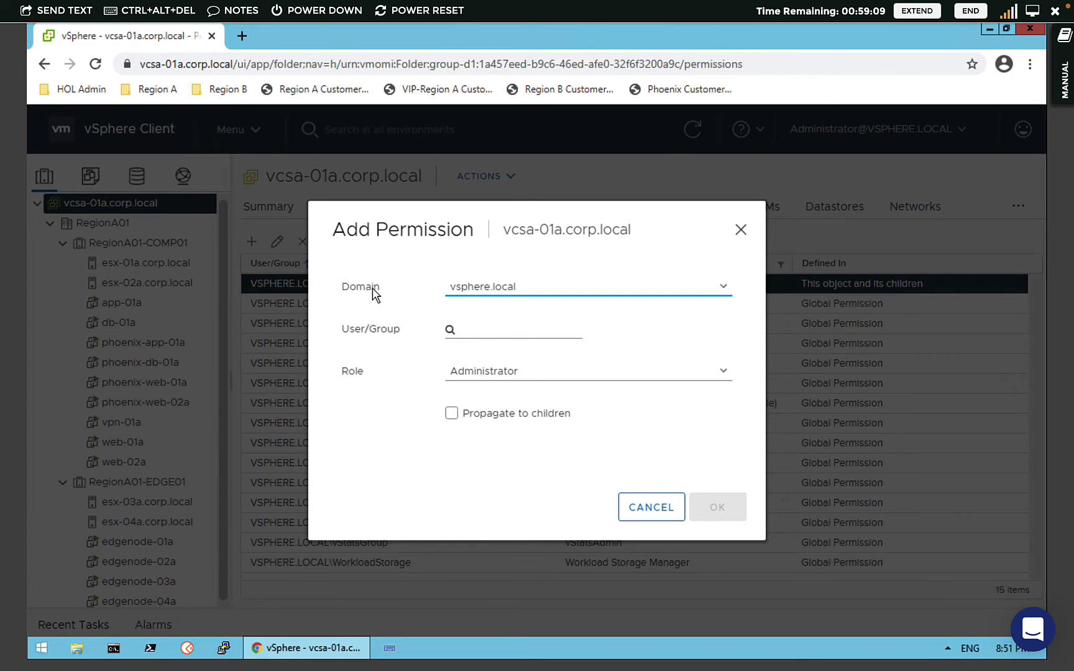
click(532, 293)
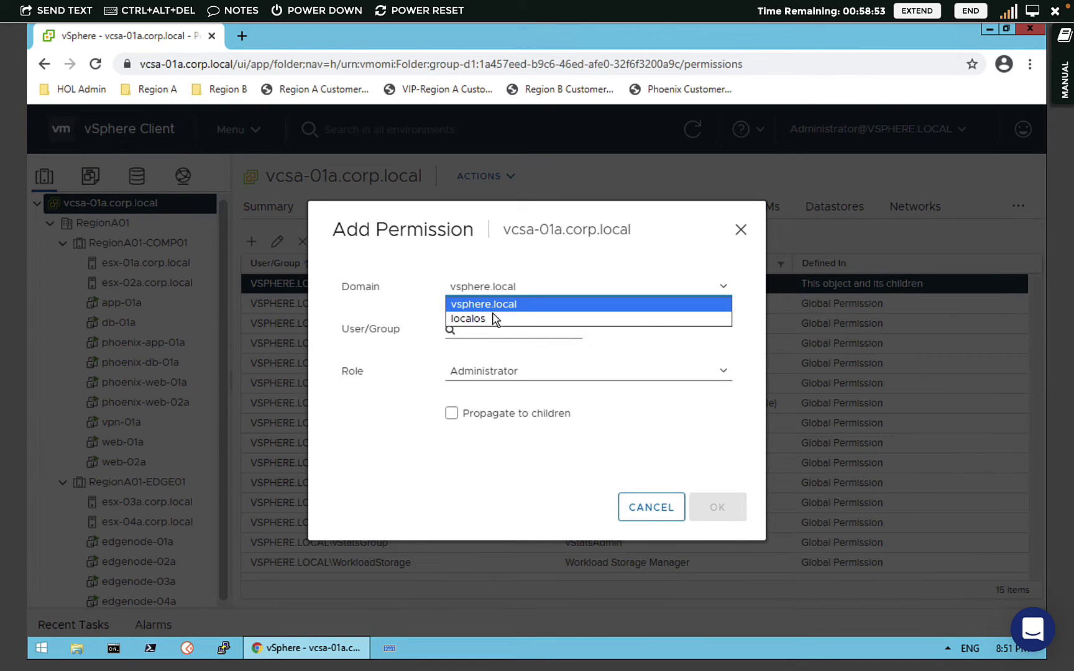
click(502, 306)
click(495, 330)
text(a)
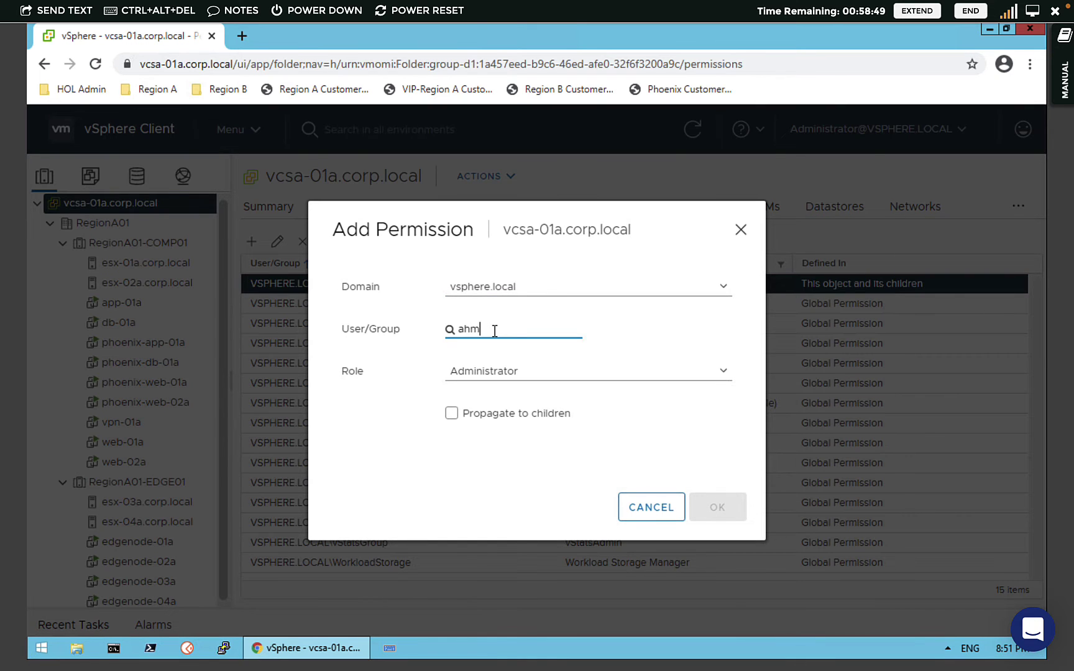
text(hm)
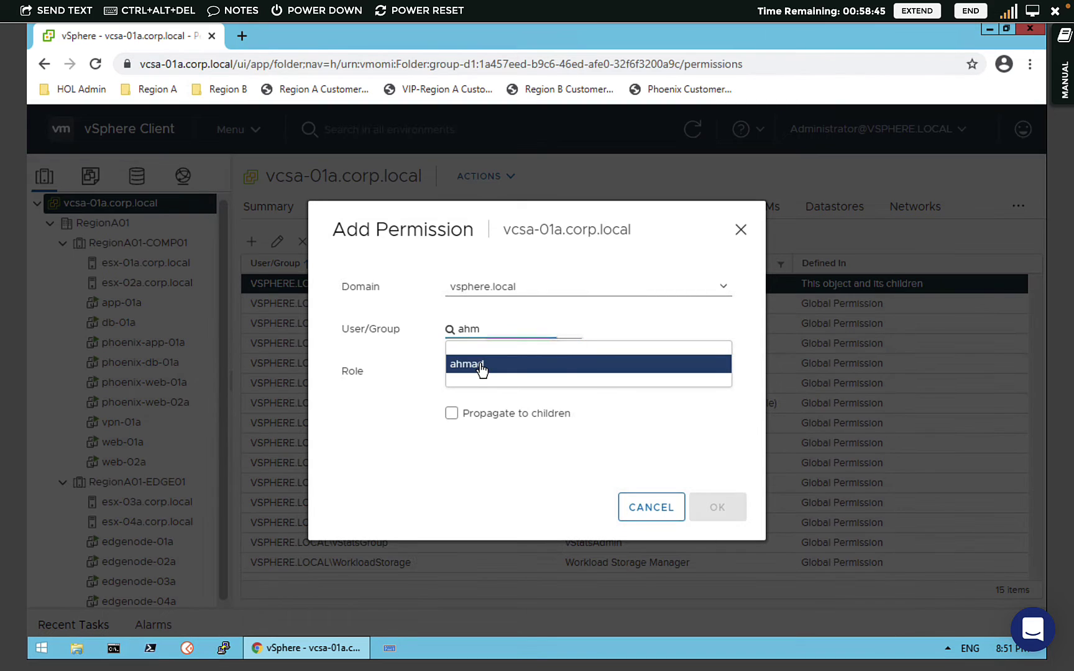
click(482, 368)
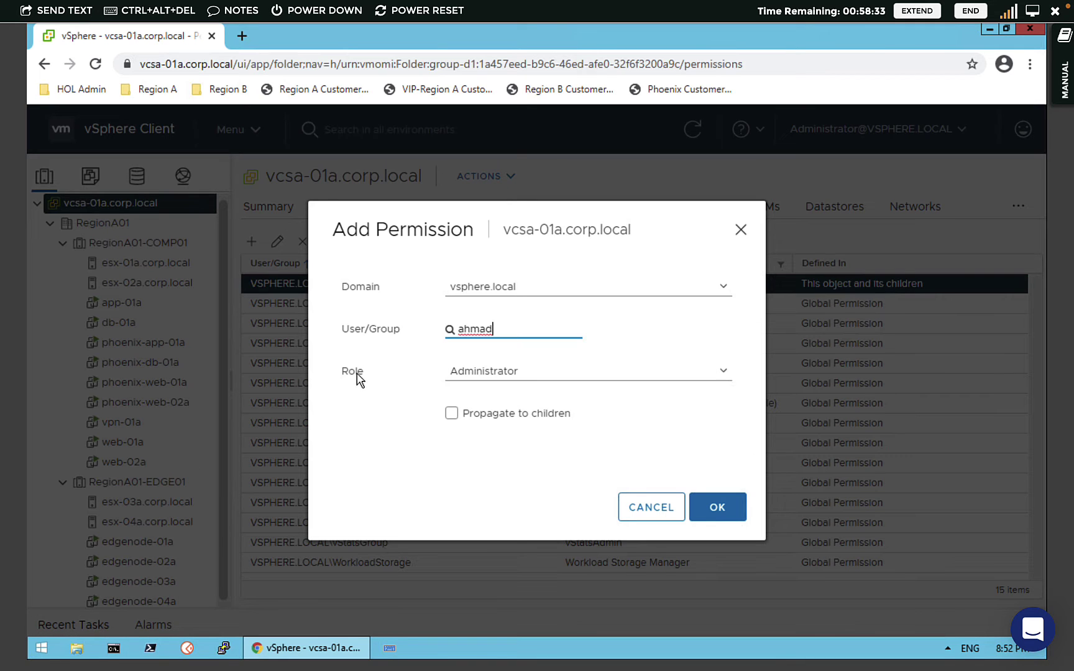
click(509, 373)
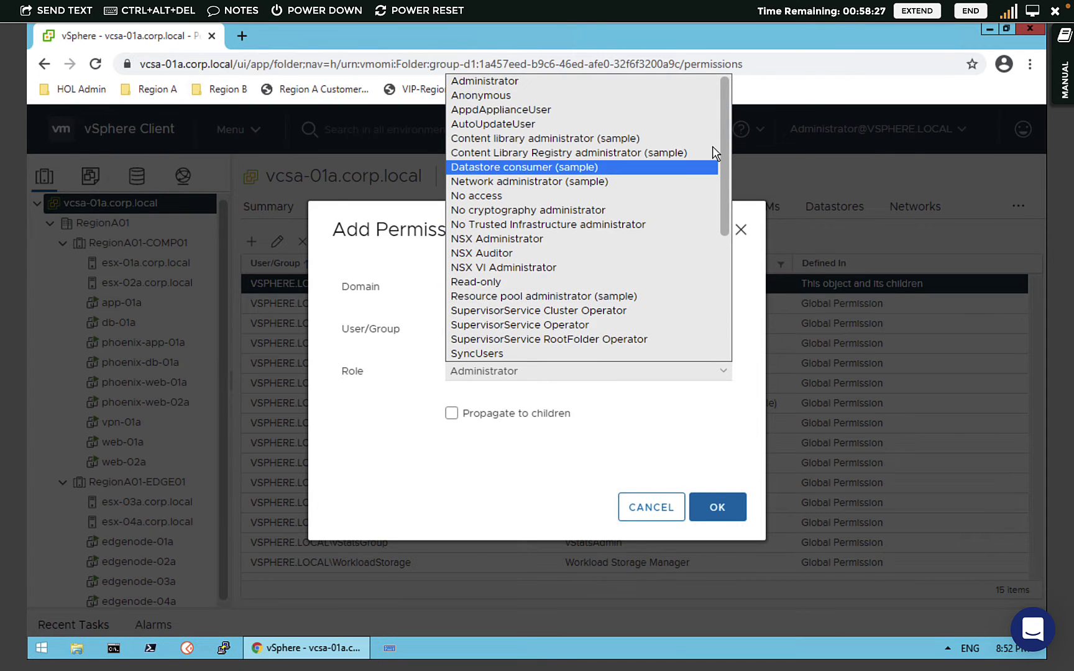
- Browse the Role list and pick Read-only in place of Administrator
click(720, 314)
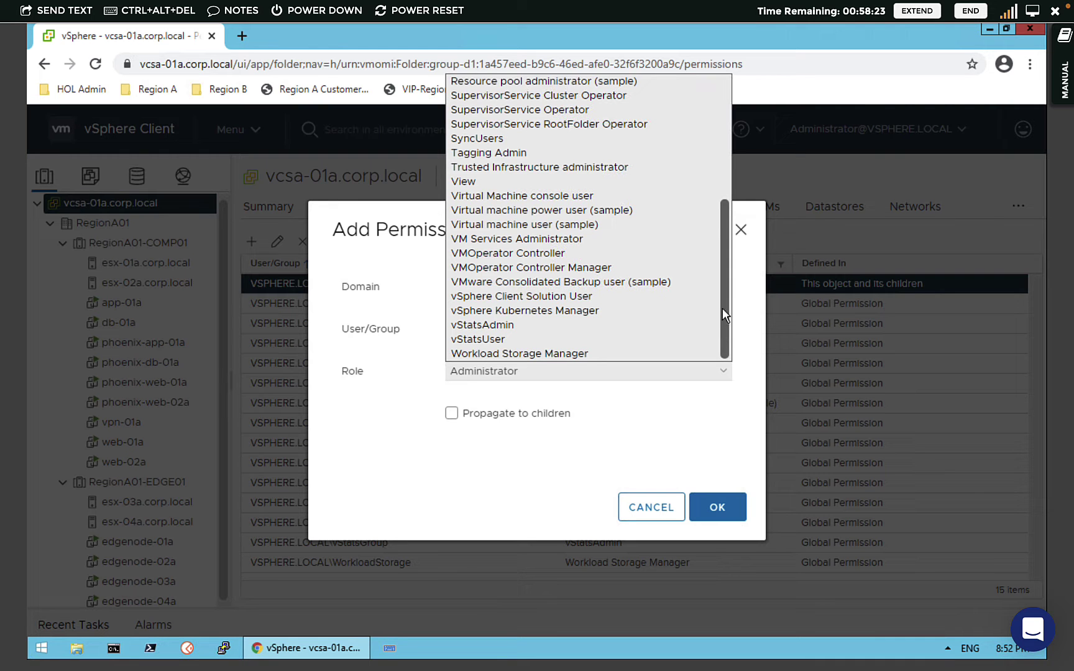
click(724, 148)
drag(724, 143, 724, 139)
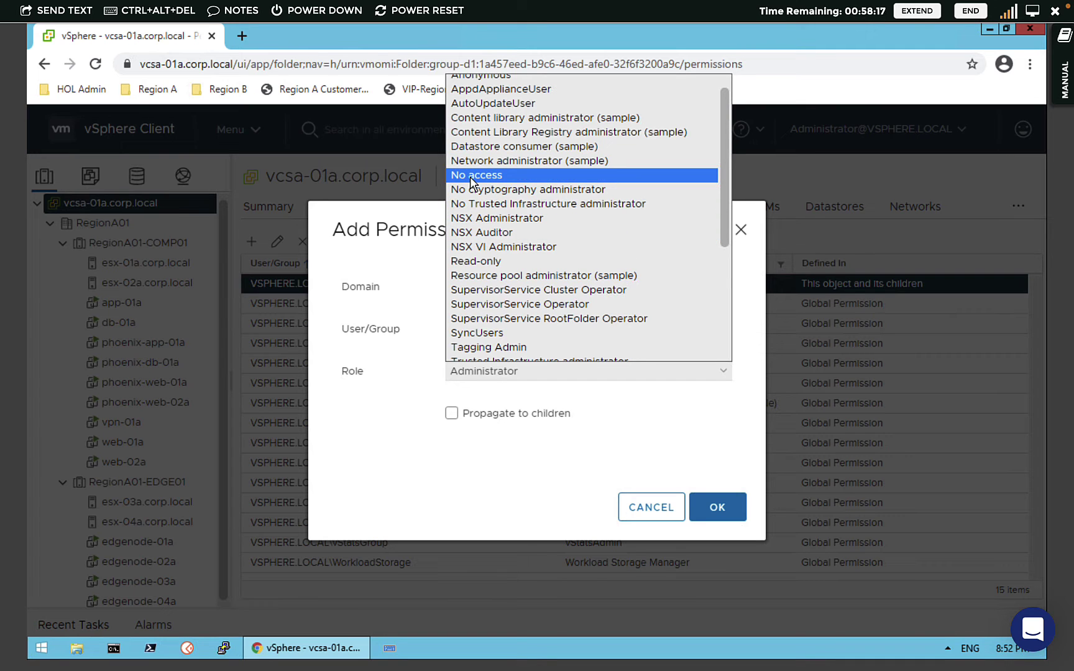
scroll(684, 224, down, 2)
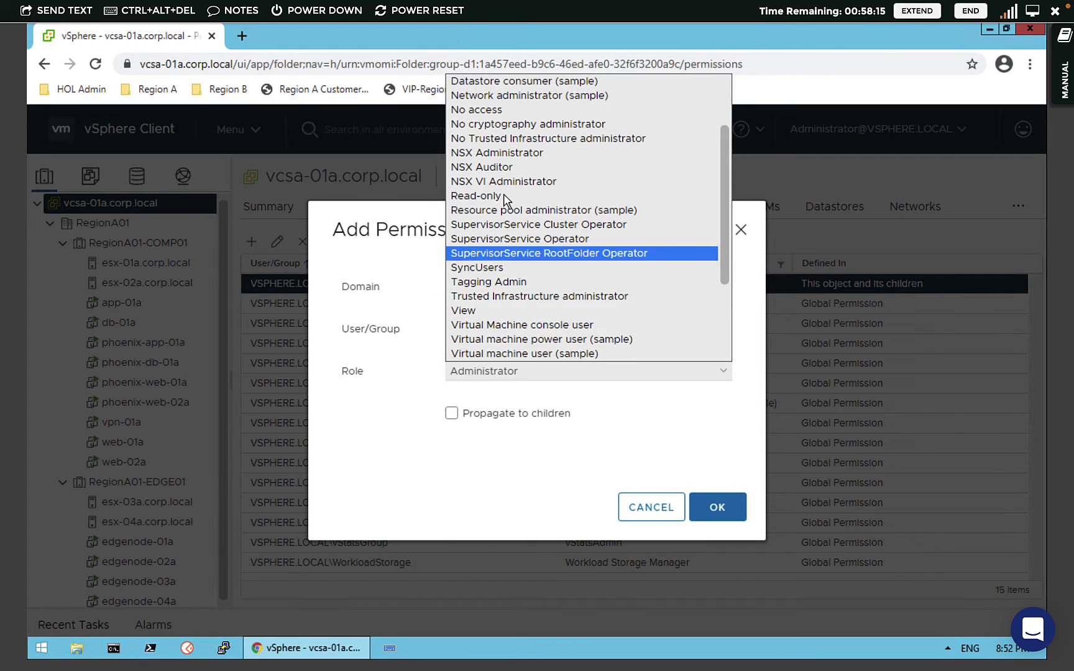
drag(724, 296, 721, 346)
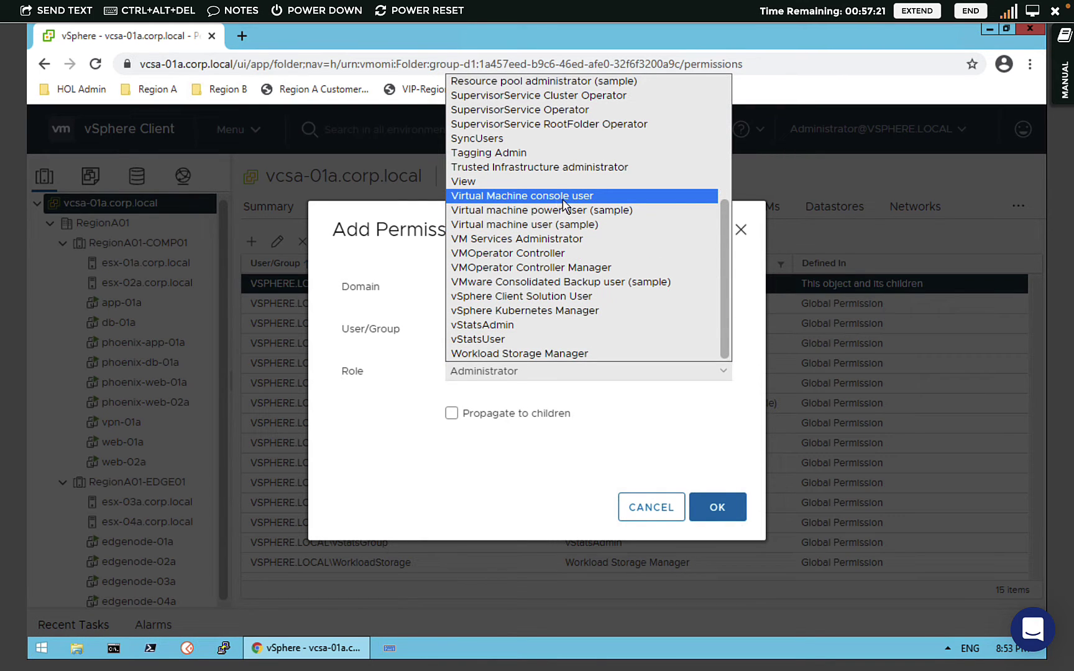
drag(724, 288, 720, 143)
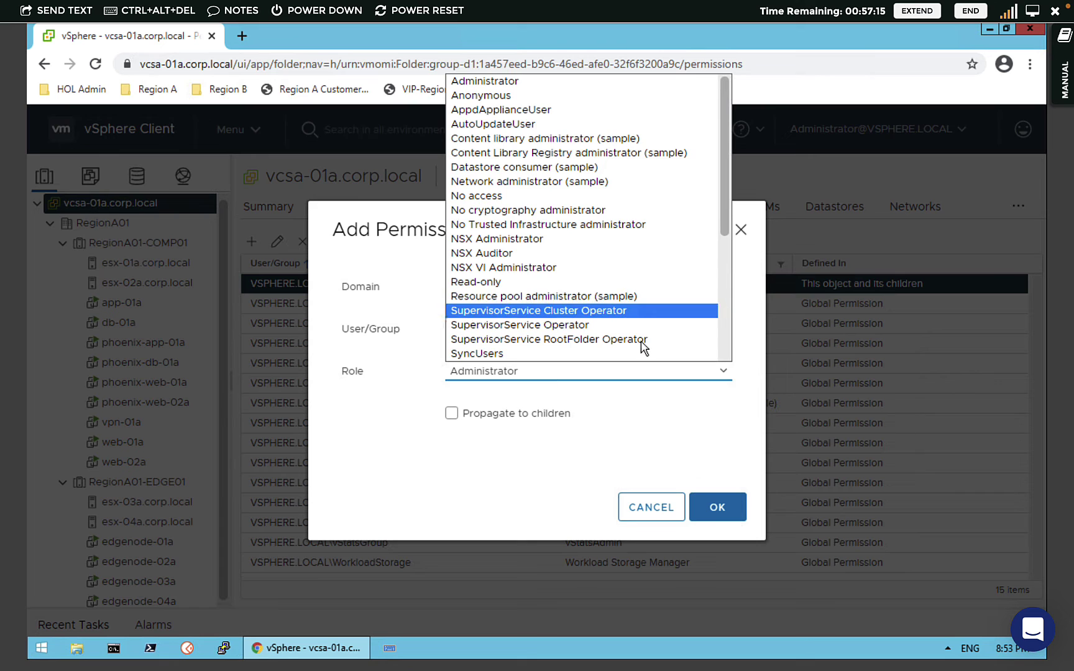
click(485, 282)
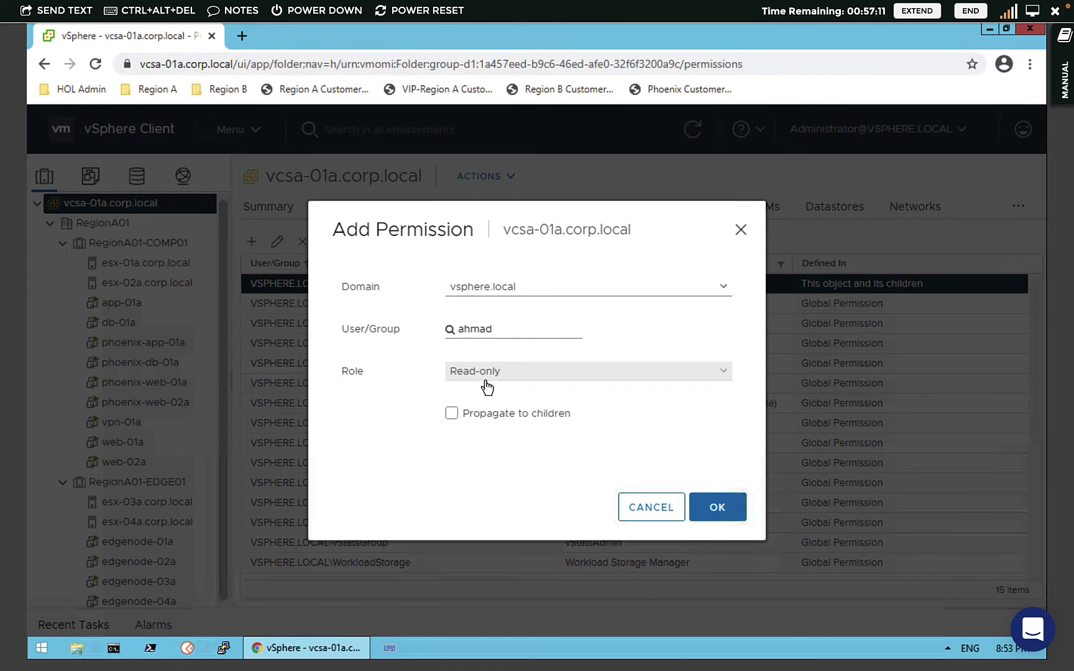
- Enable Propagate to children and save the Read-only permission on vcsa-01a.corp.local
click(451, 415)
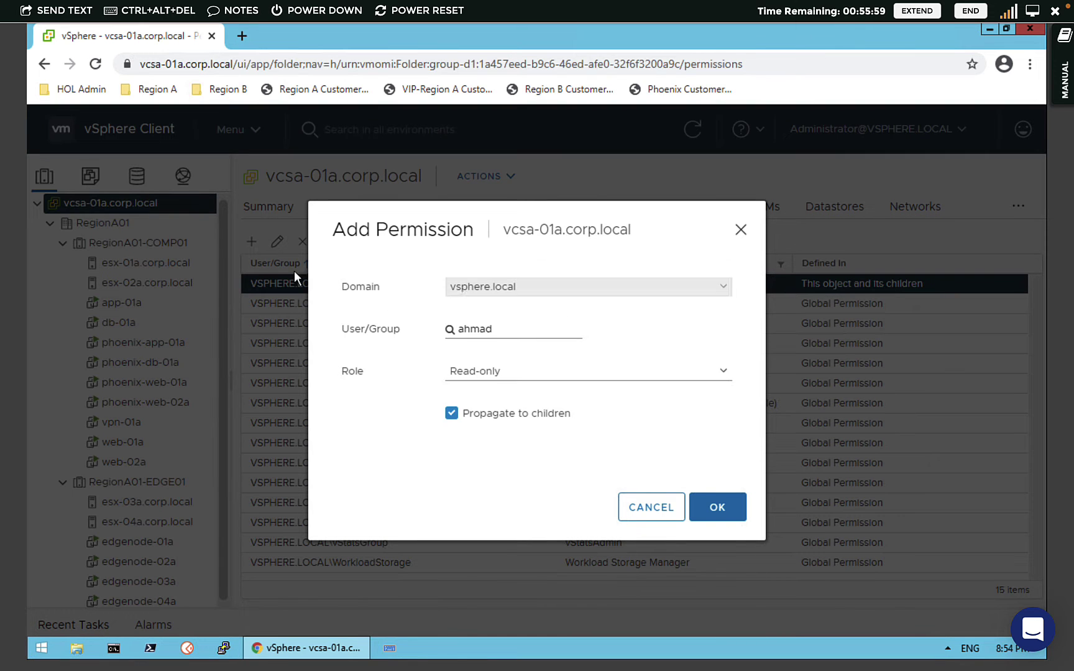
click(719, 516)
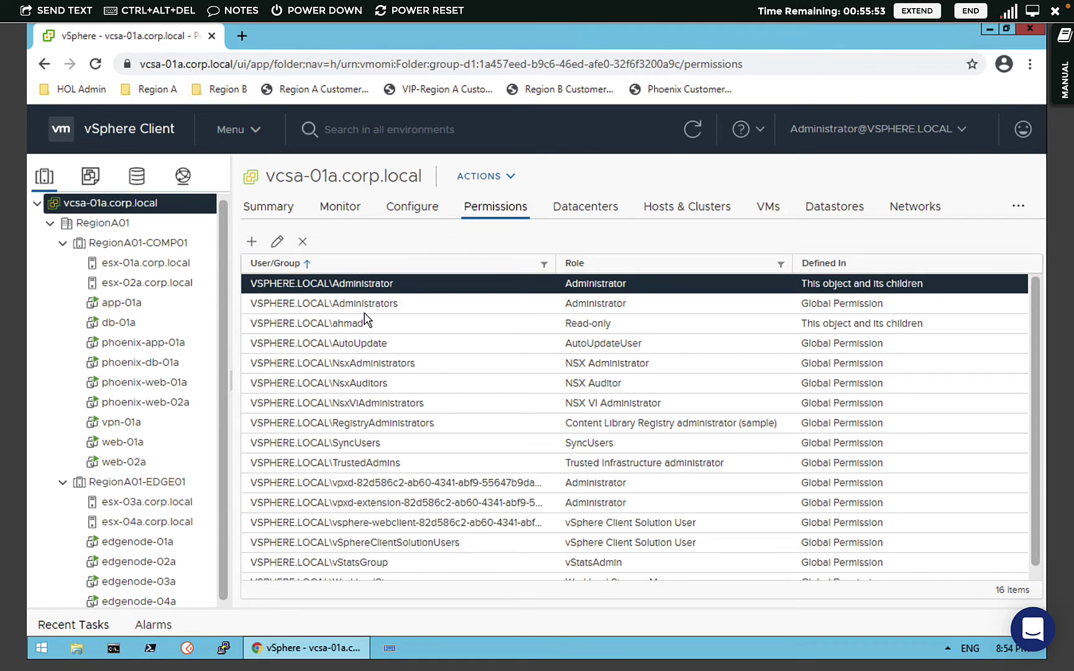
- Check that the new user's Read-only permission is inherited on the RegionA01 datacenter
click(354, 324)
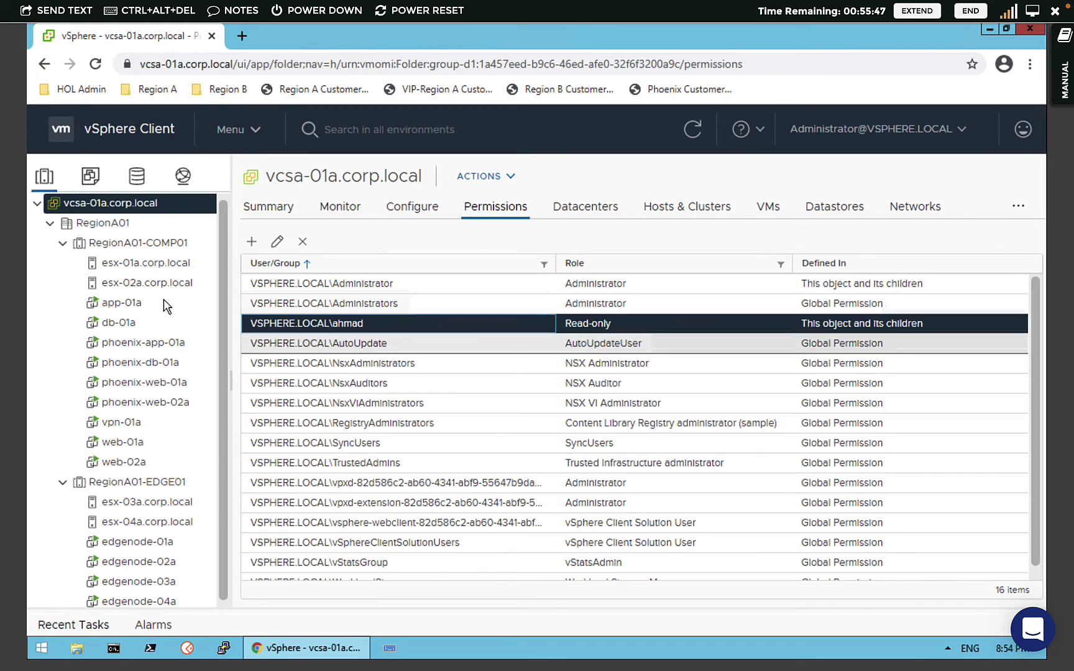
click(105, 225)
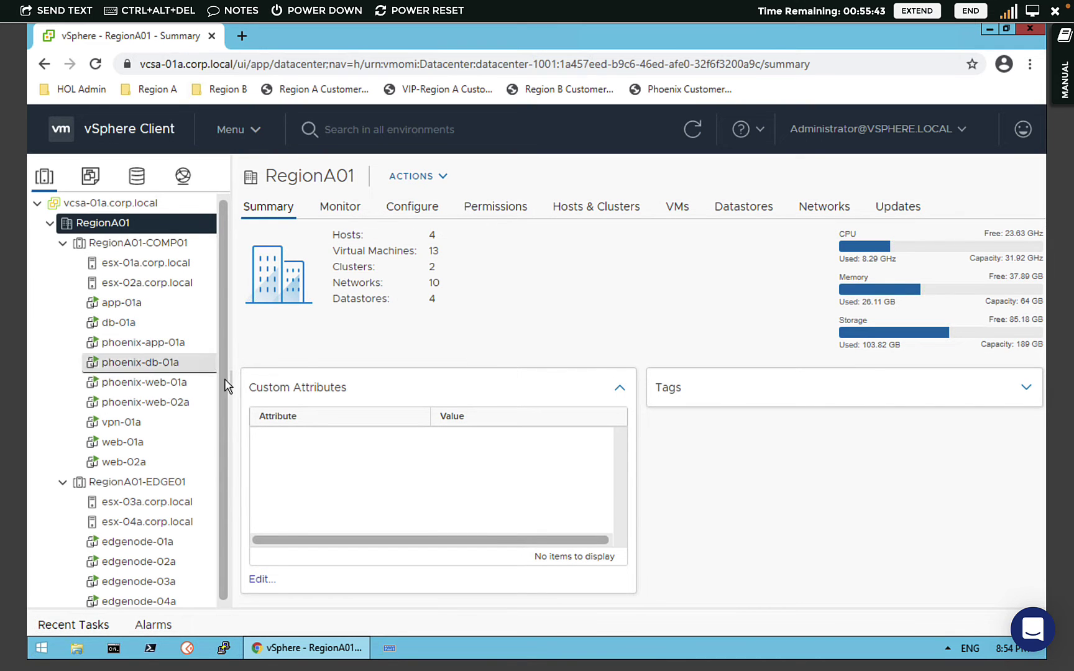
click(496, 208)
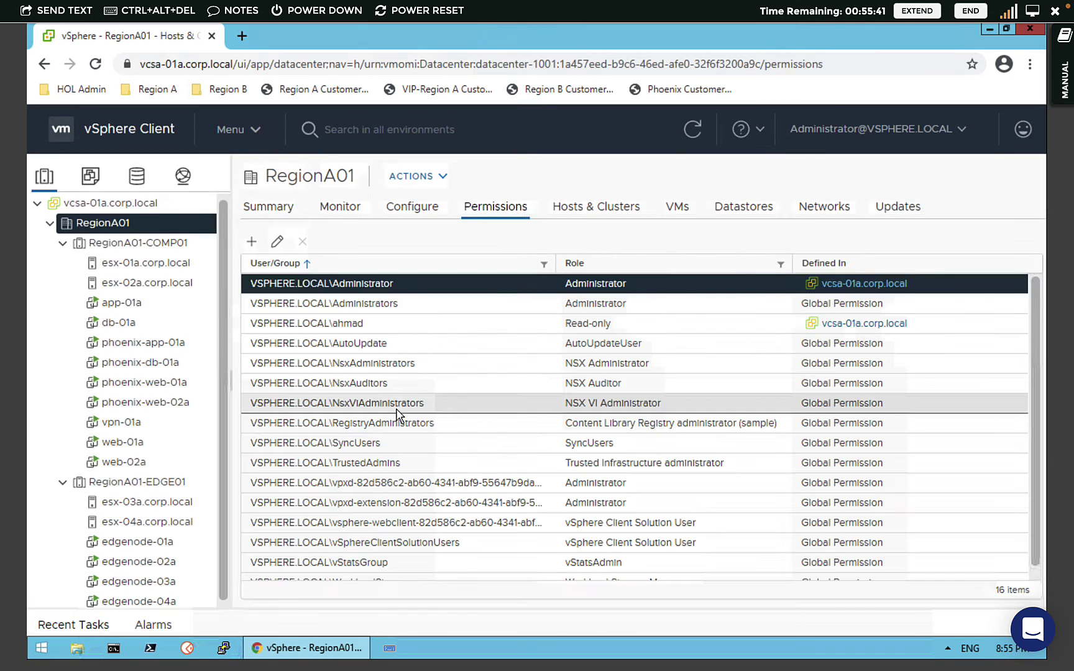
click(352, 330)
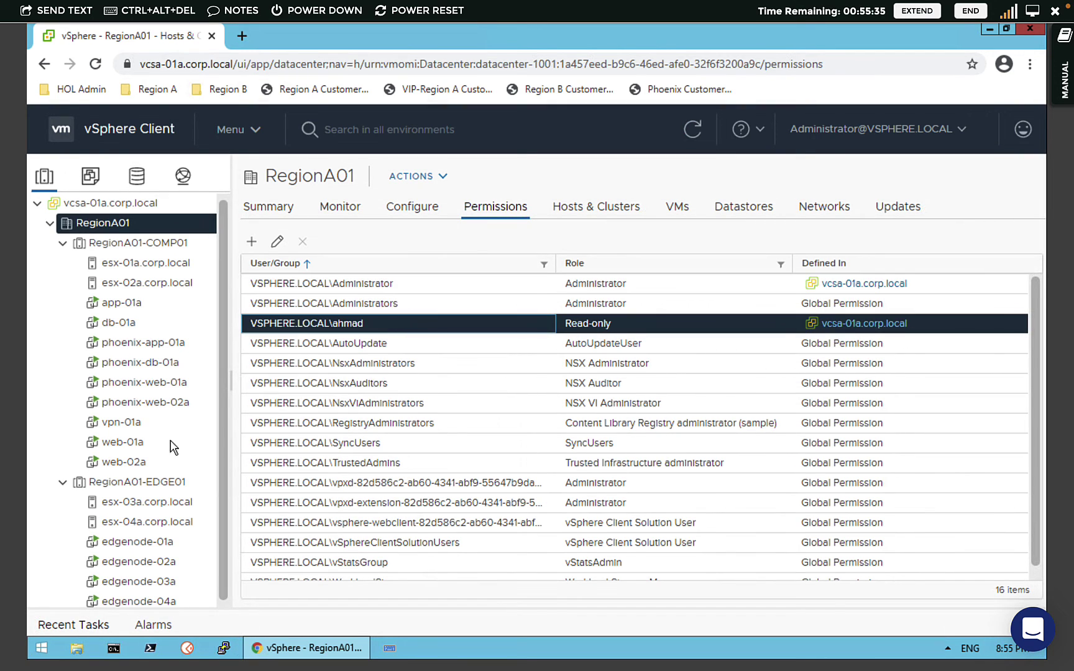
- Confirm the inherited Read-only entry on the RegionA01-COMP01 and RegionA01-EDGE01 clusters
click(111, 244)
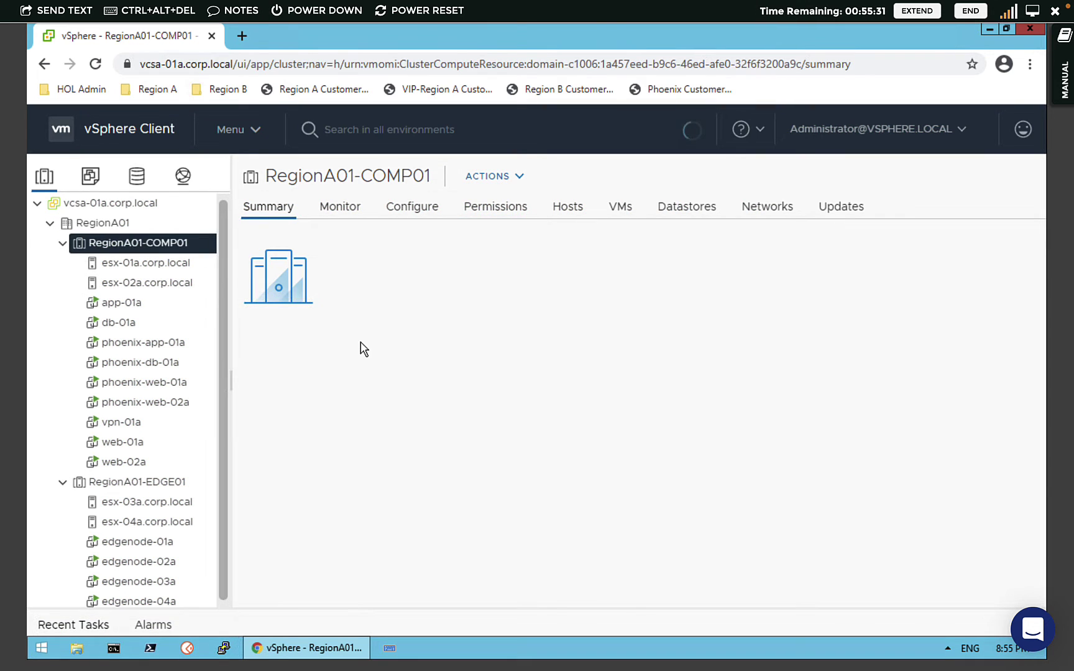
click(482, 212)
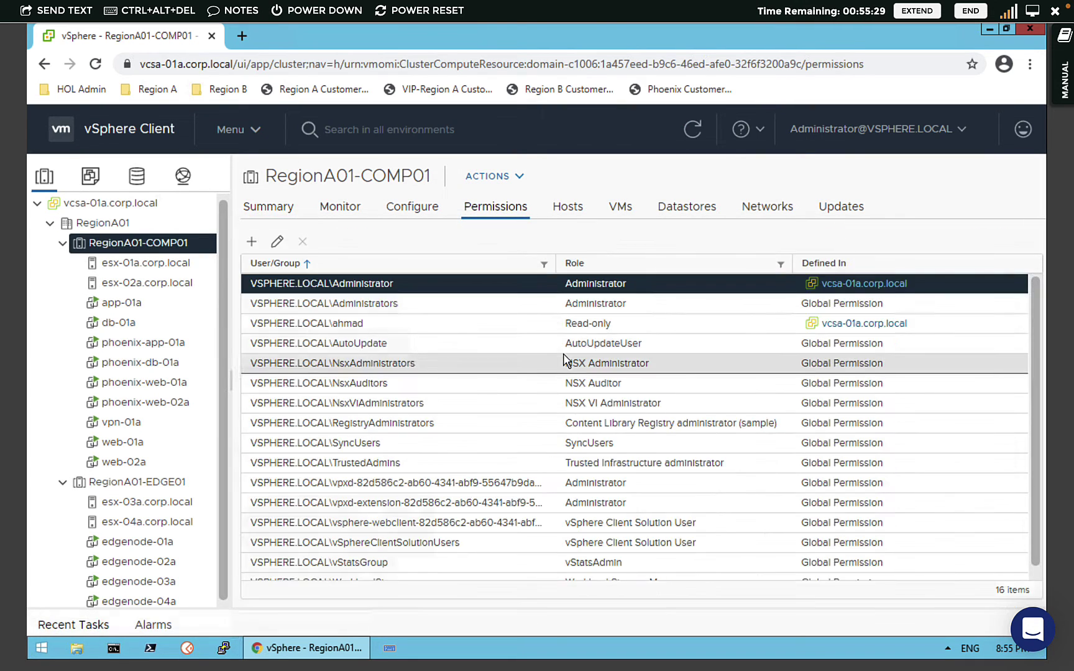
click(454, 326)
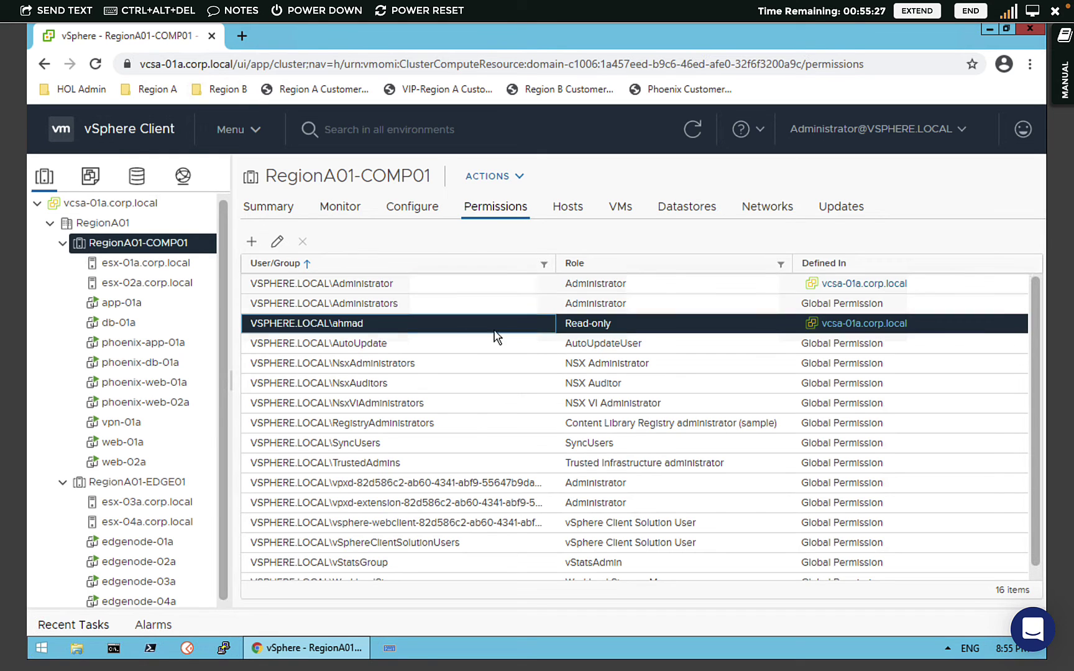
click(172, 484)
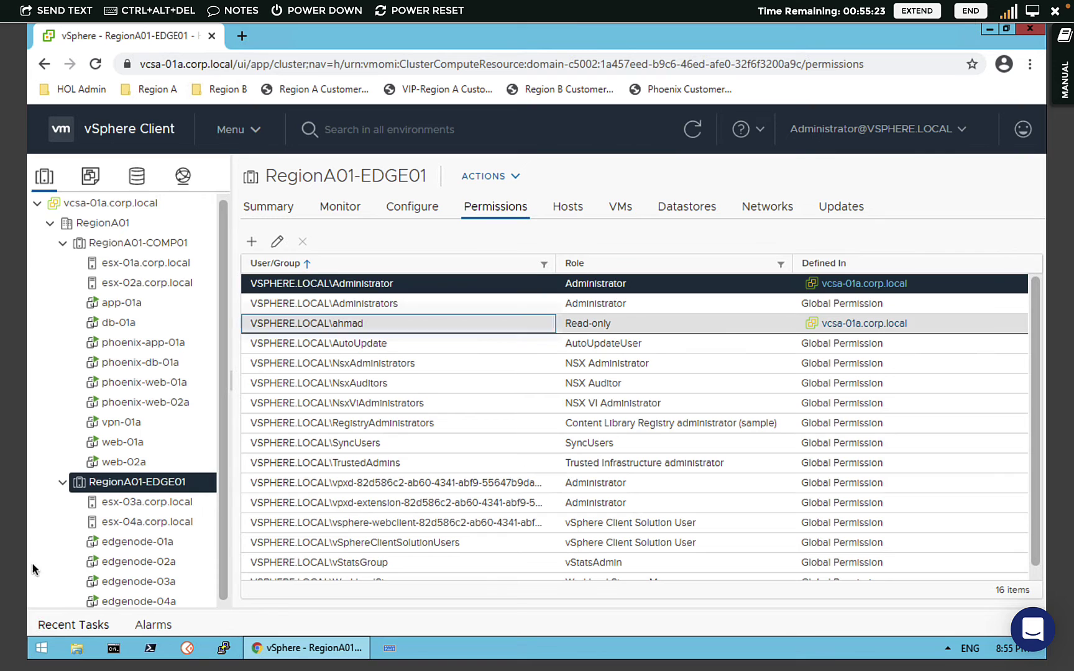
- Confirm the phoenix-web-02a VM shows the user as Read-only, inherited from vcsa-01a.corp.local
click(133, 403)
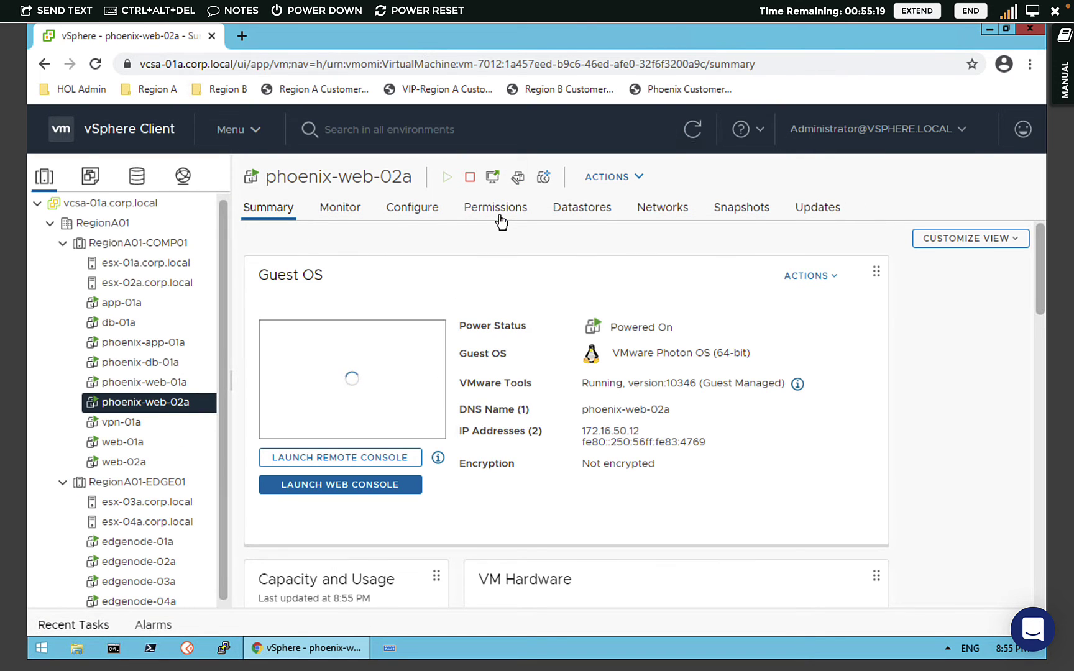
click(497, 212)
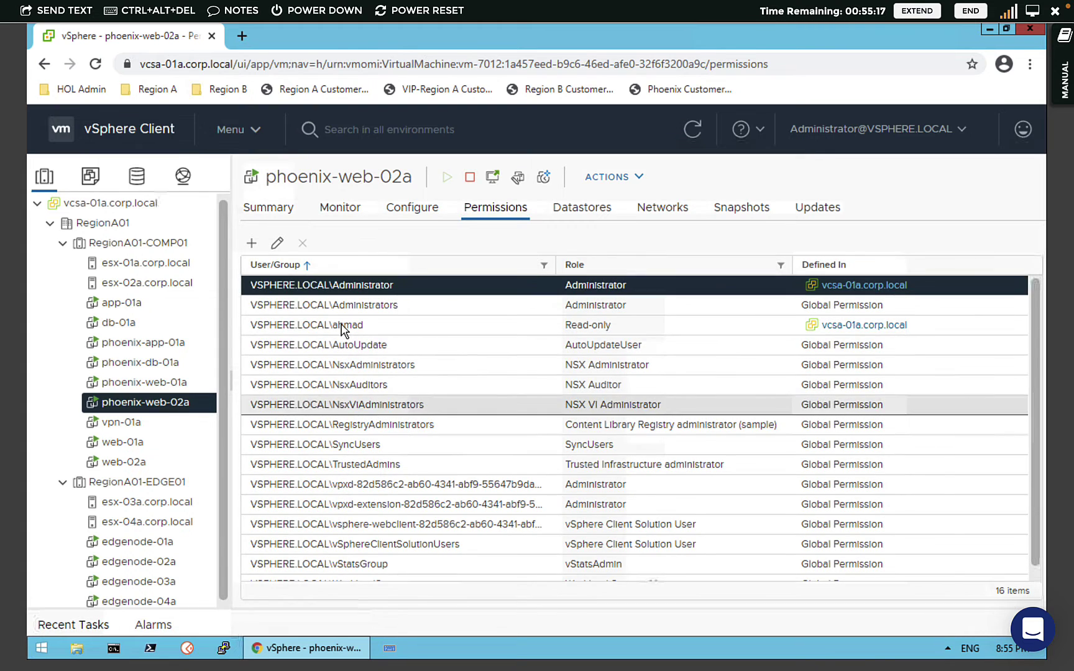
click(621, 325)
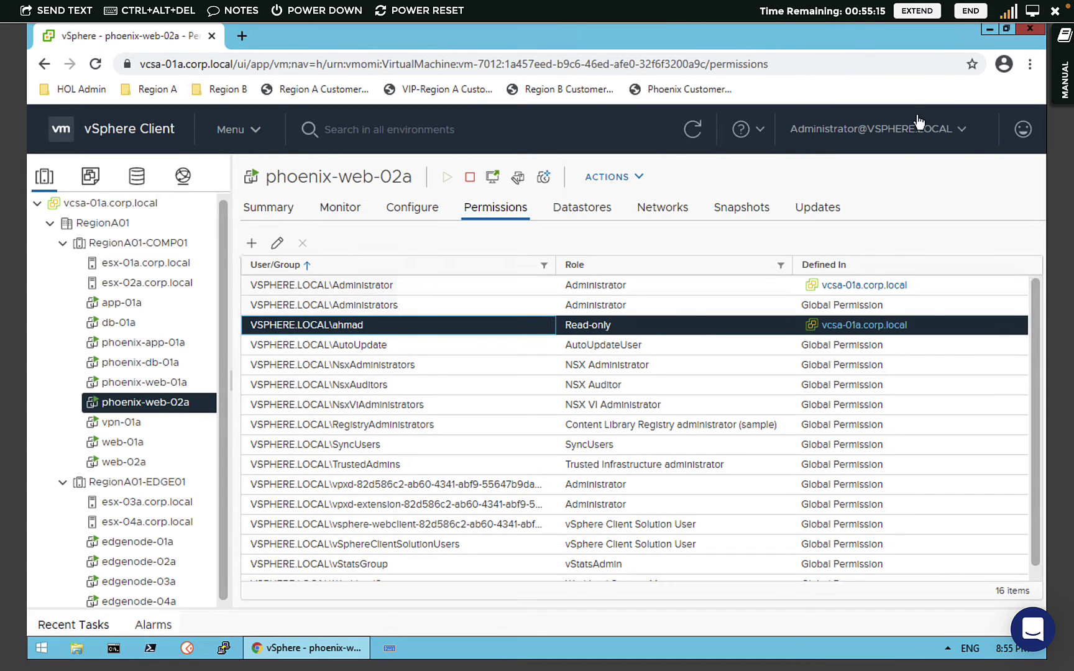
click(837, 130)
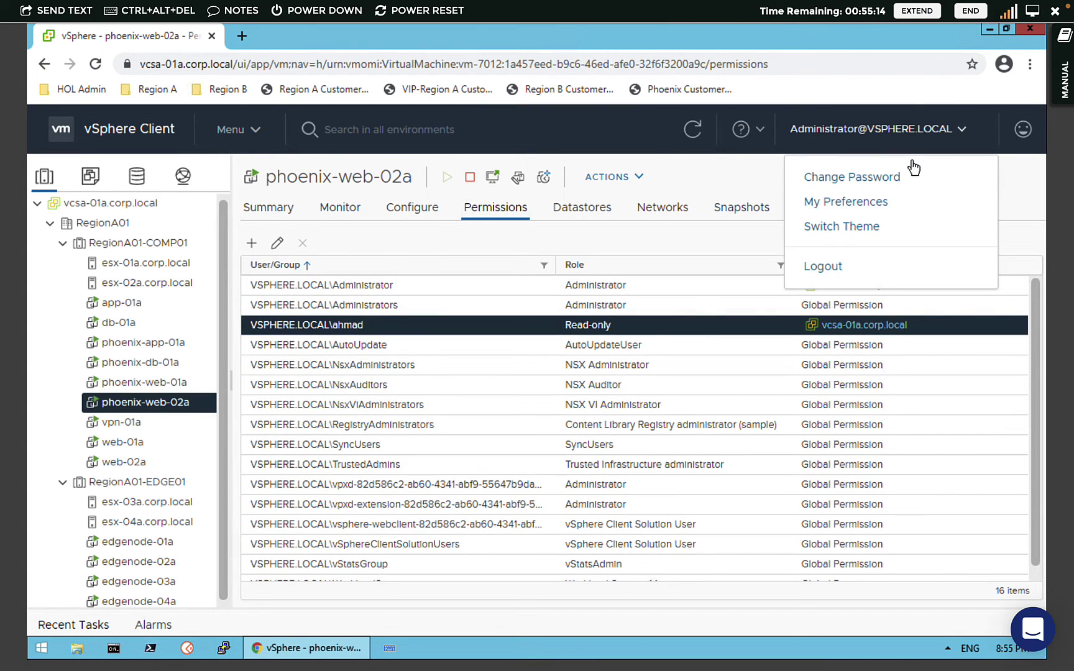
- Log out the administrator and log in as the new vsphere.local user with saved credentials
click(824, 267)
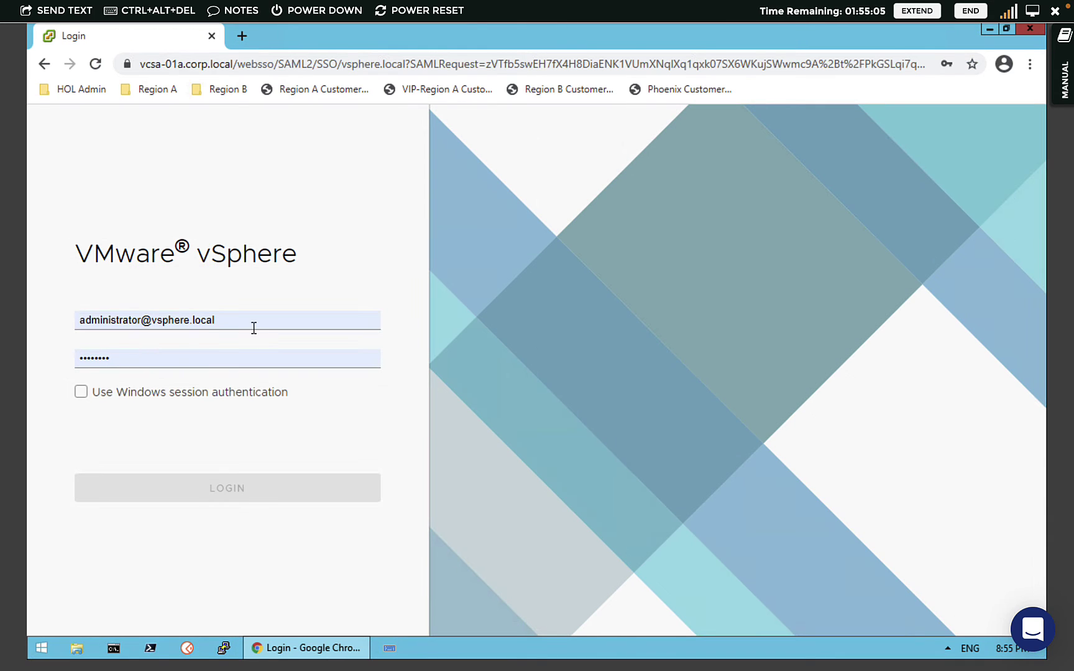
click(253, 326)
click(197, 410)
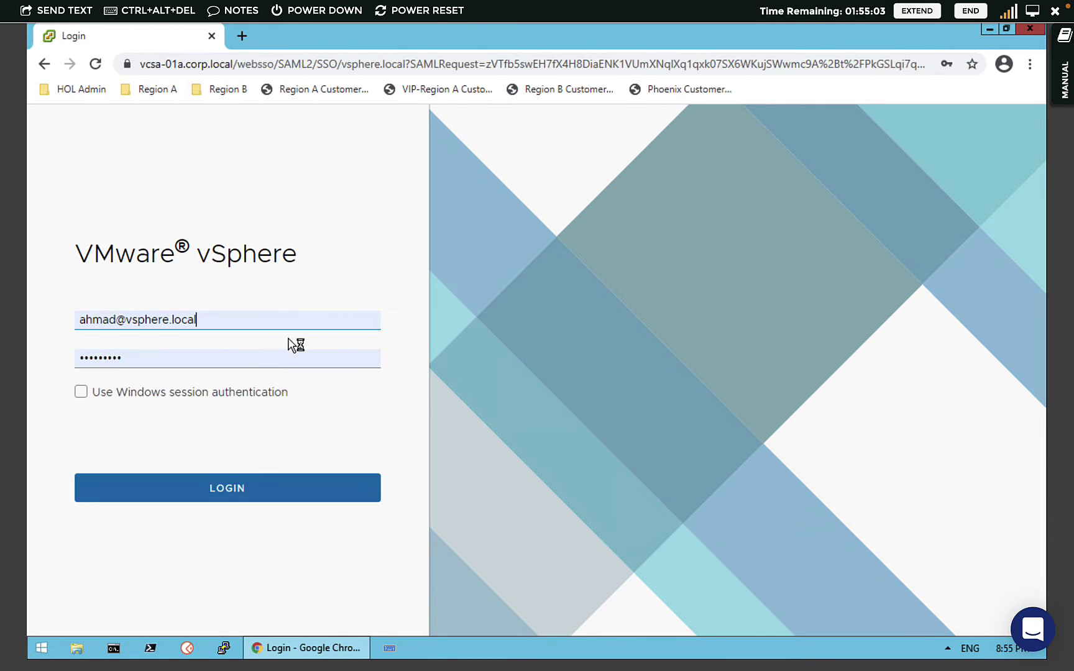
click(185, 493)
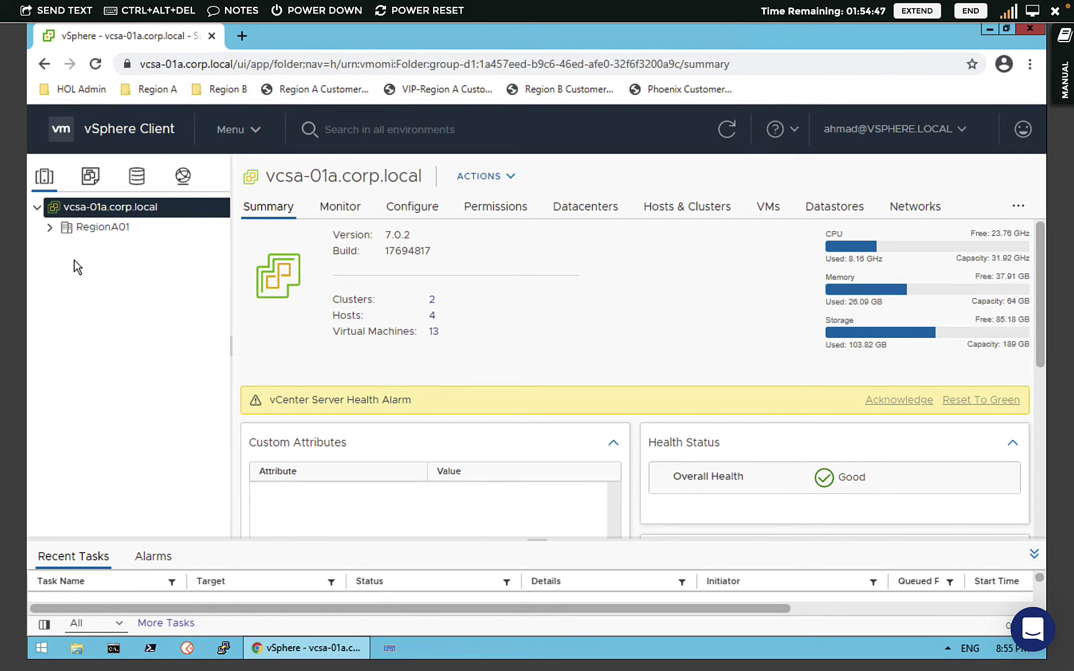
- Expand RegionA01, RegionA01-COMP01 and RegionA01-EDGE01, then open the app-01a VM summary
click(49, 228)
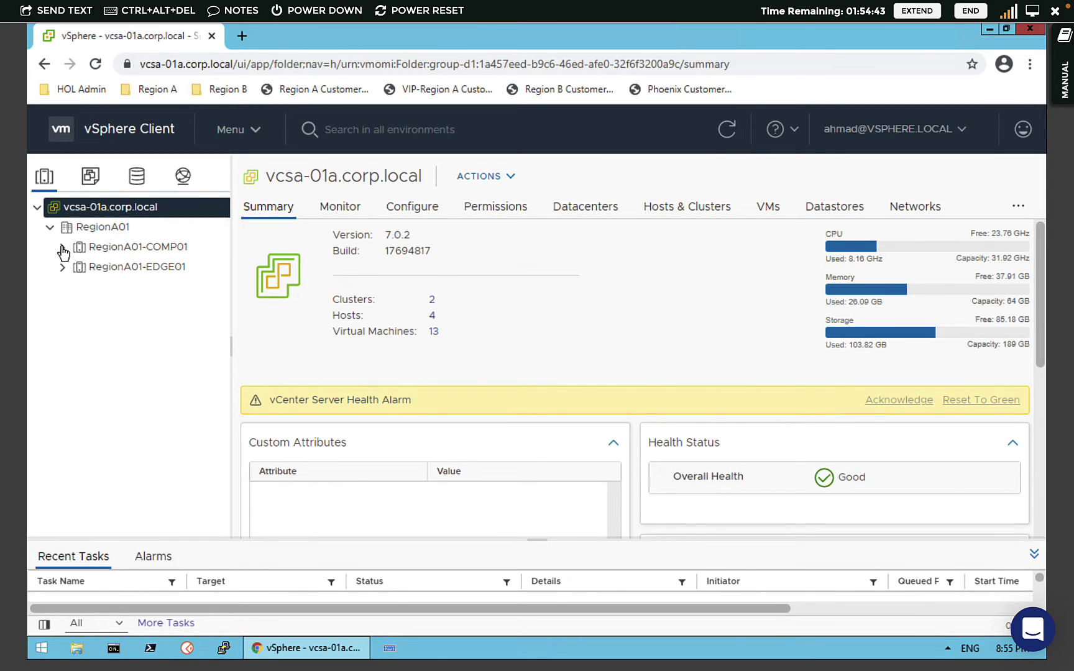
click(62, 247)
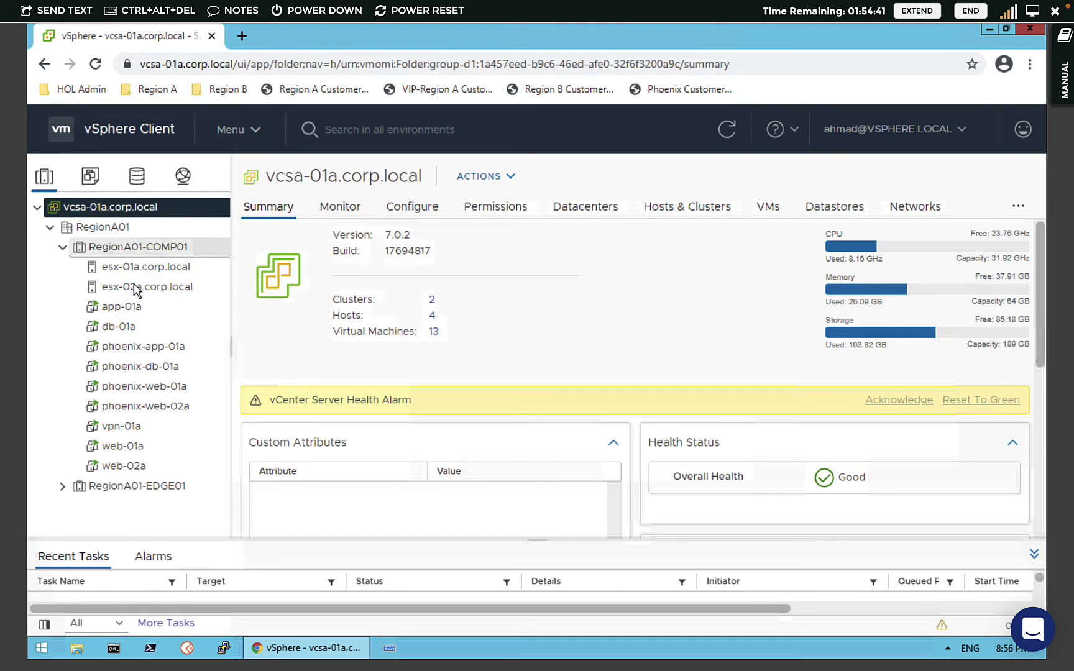
click(62, 486)
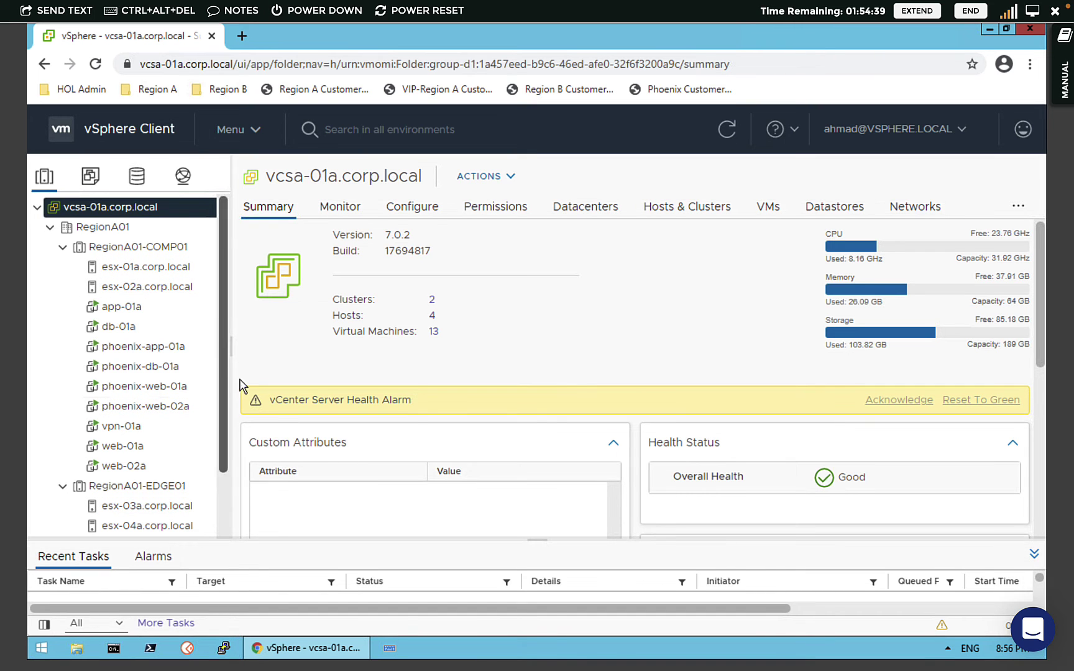
click(126, 314)
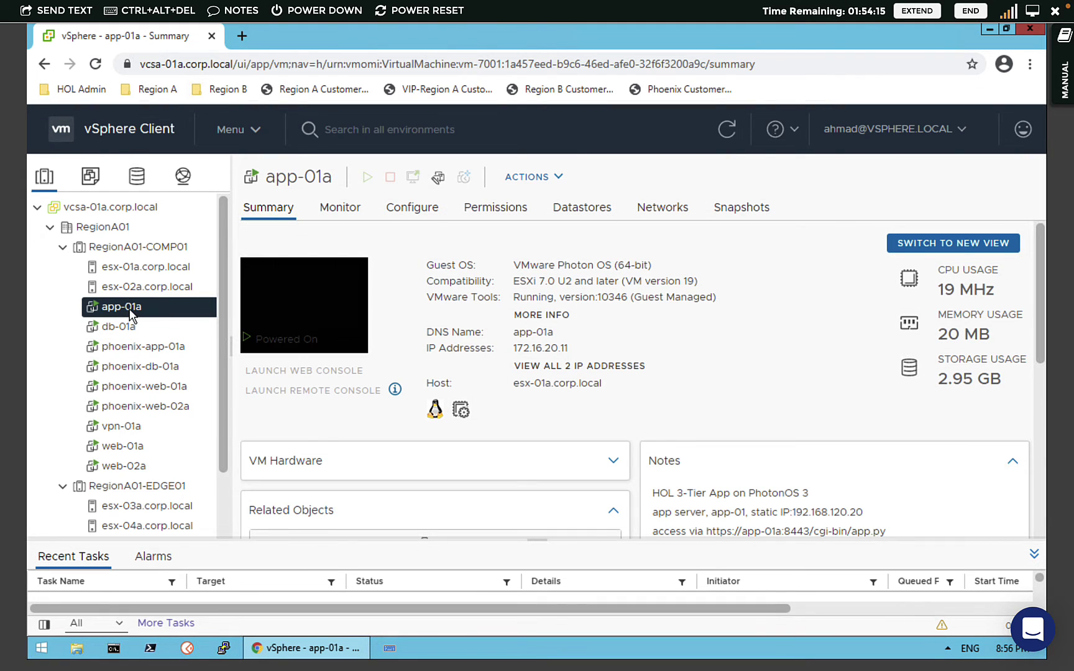
- Open app-01a's Edit Settings dialog and cancel it without changes
right_click(130, 310)
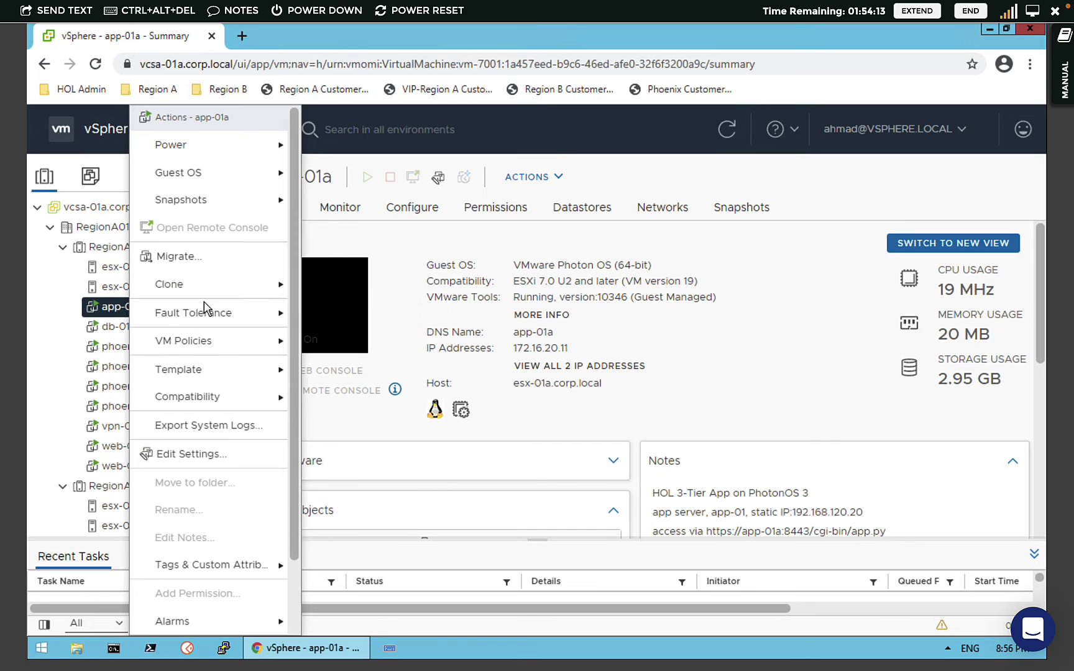
mouse_move(240, 148)
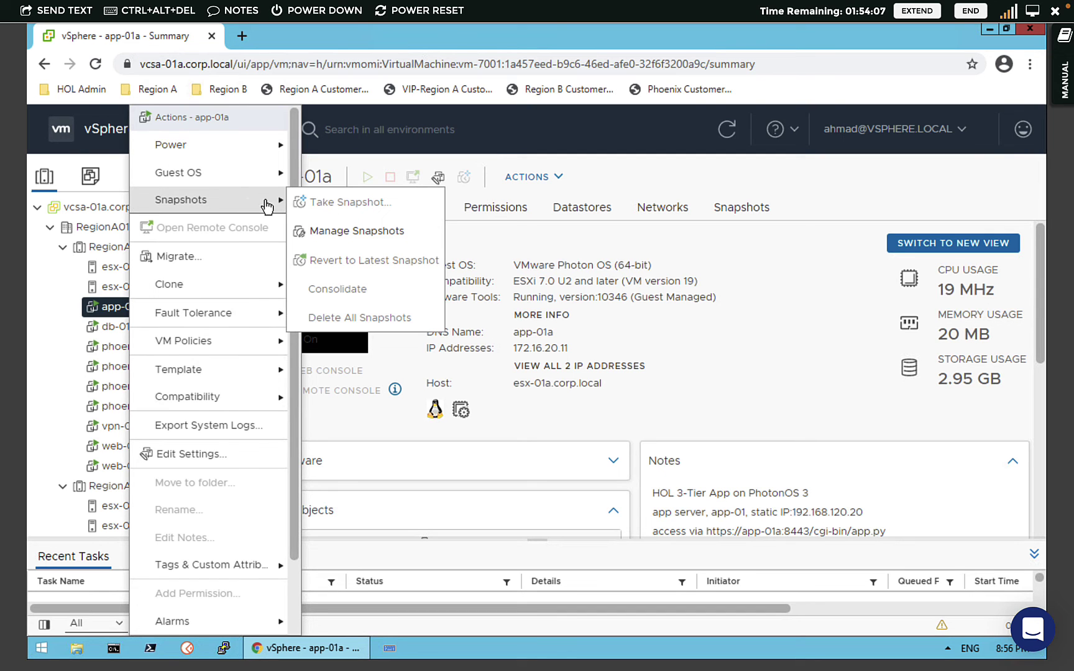
mouse_move(216, 293)
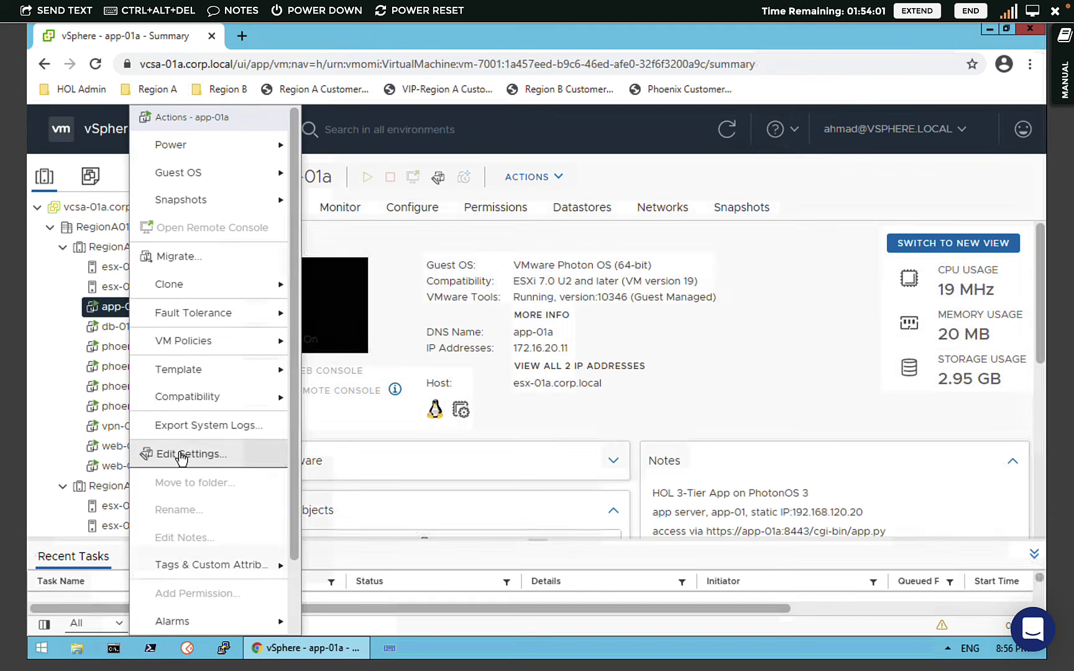
click(275, 461)
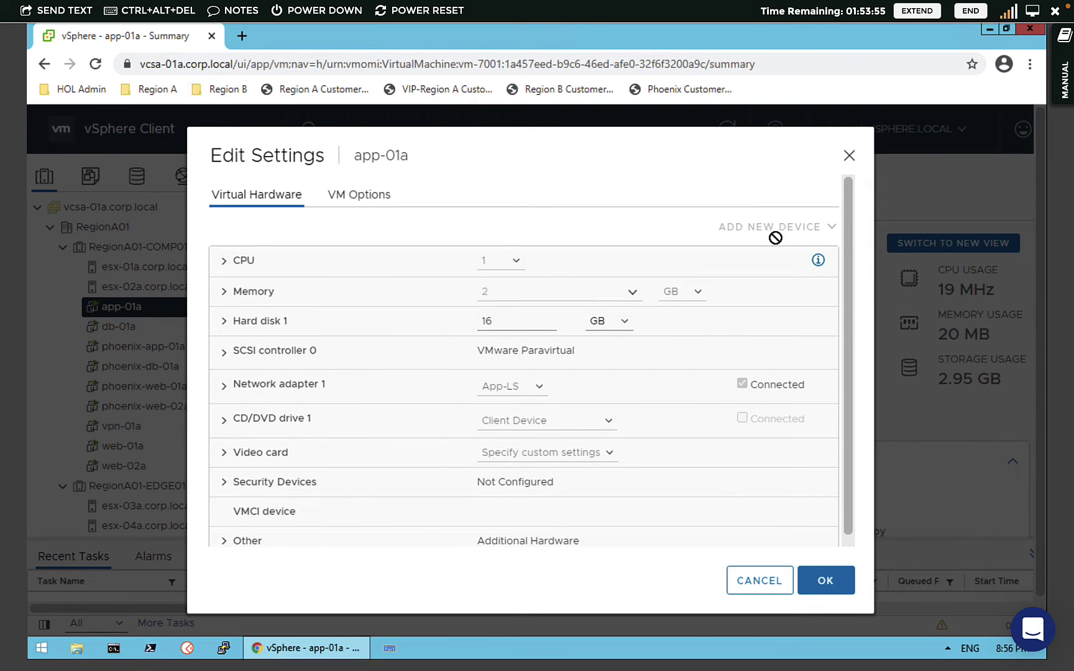
click(754, 580)
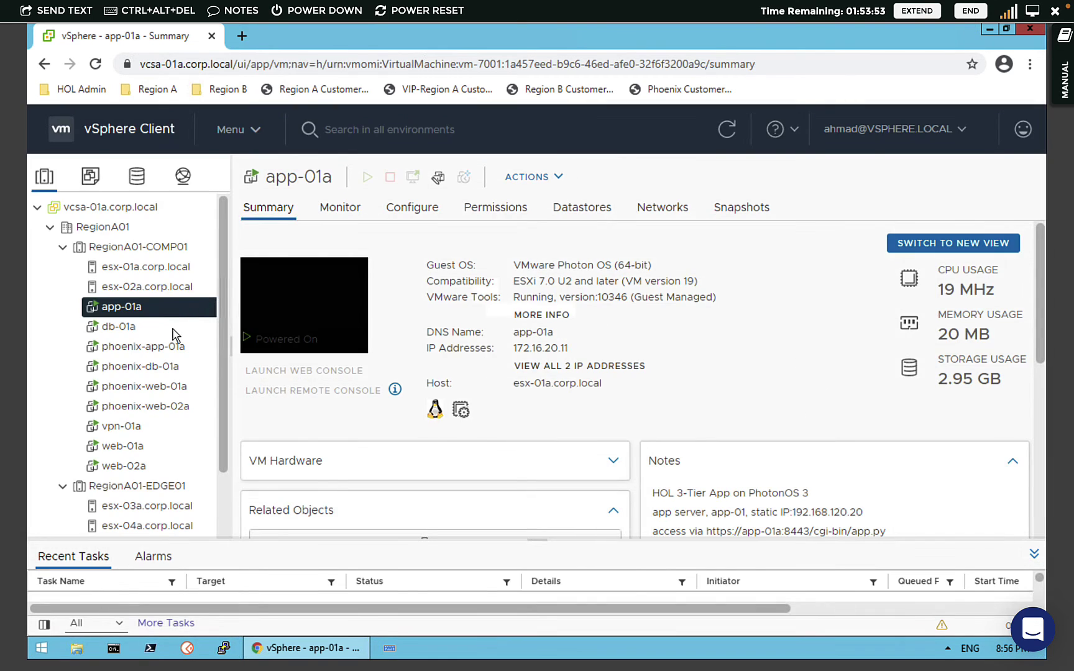
- Open the vcsa-01a.corp.local summary, then the phoenix-web-02a VM summary
click(112, 210)
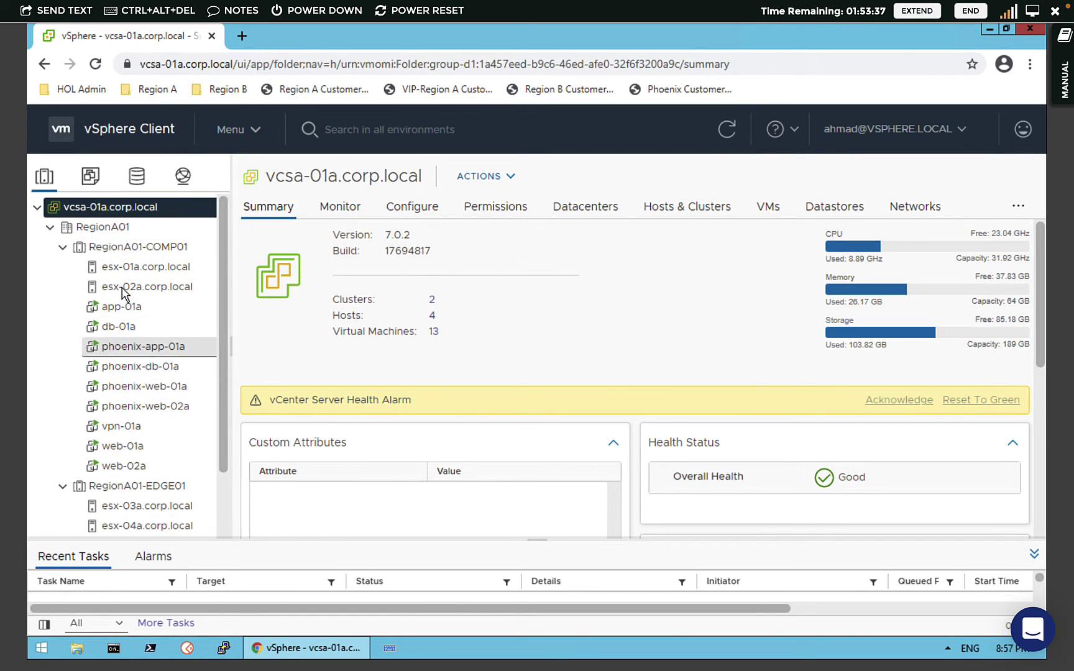
click(143, 406)
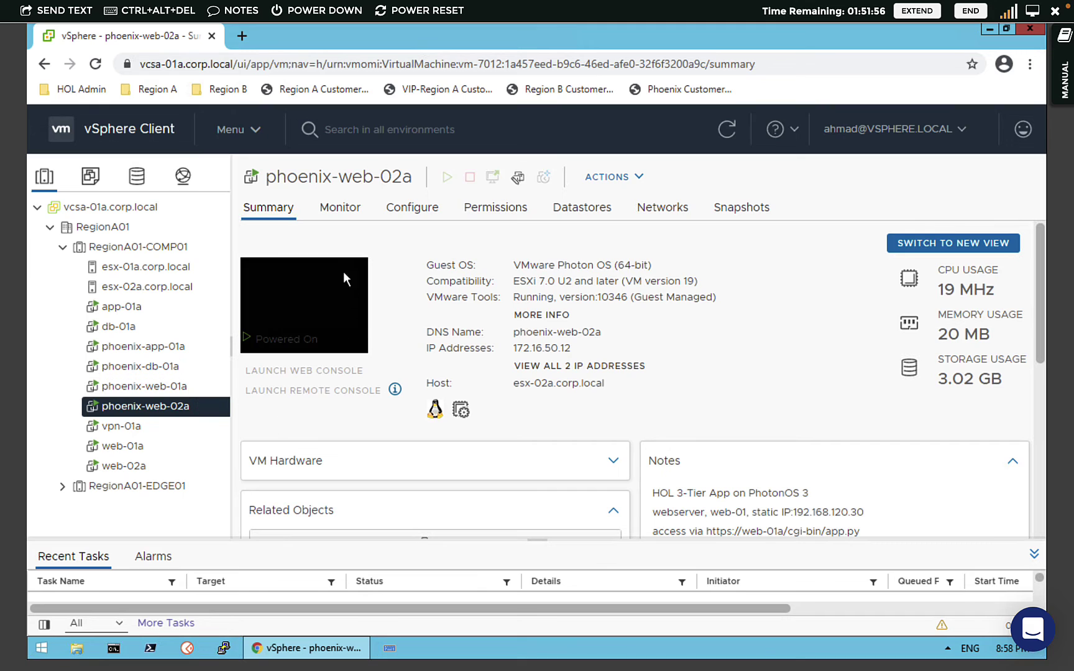
click(922, 142)
- Log out and log back in as the SSO administrator using the saved login
click(841, 274)
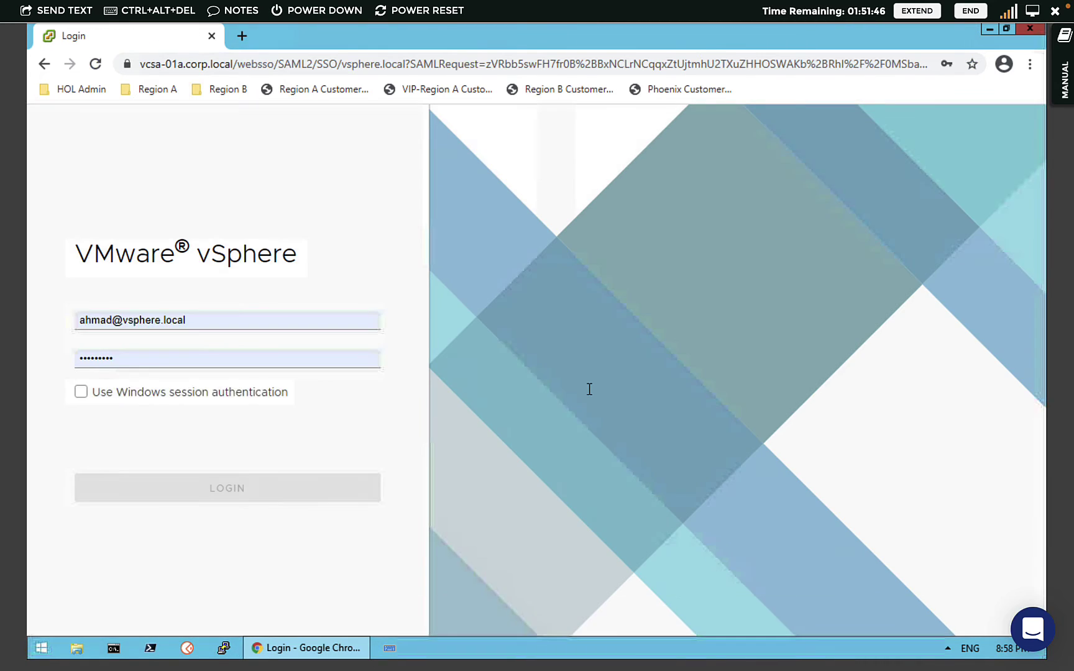
double_click(253, 318)
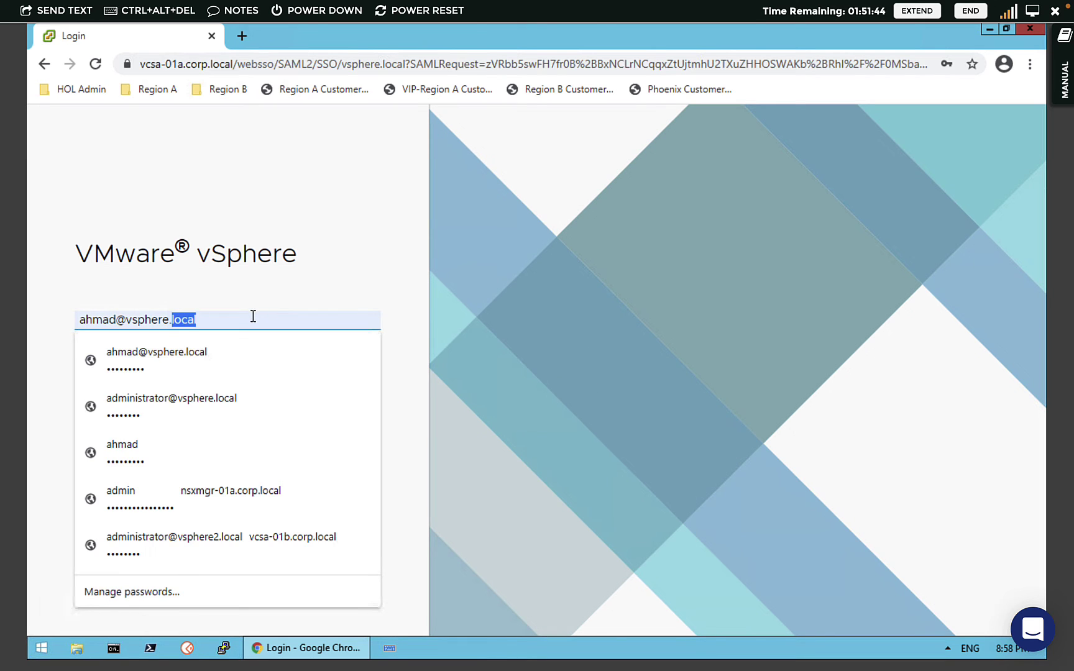
click(237, 409)
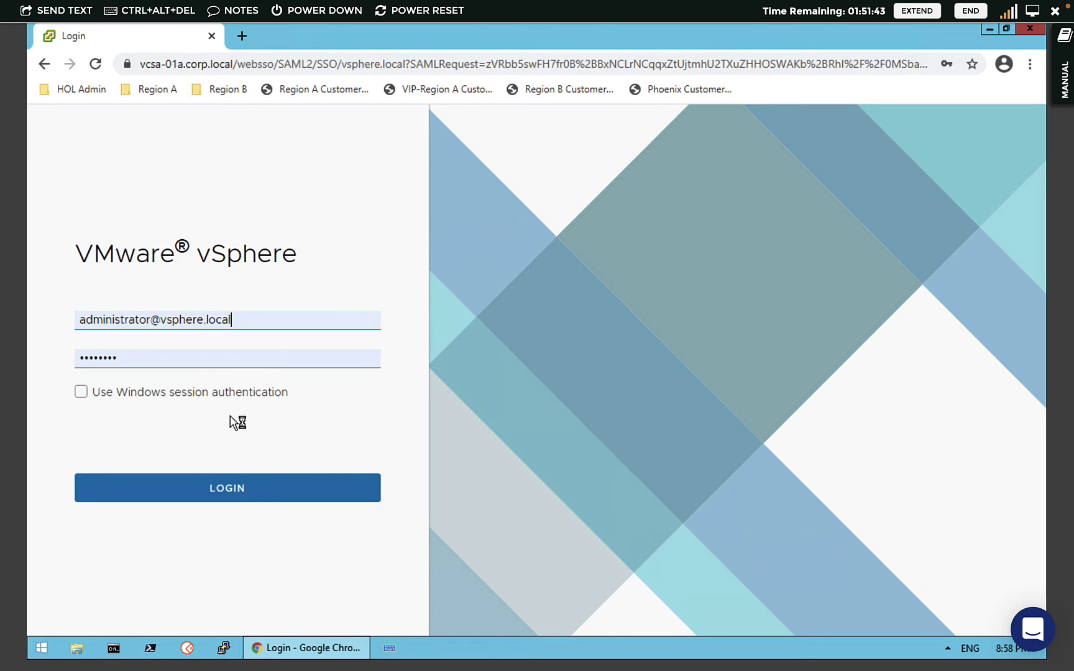
click(223, 488)
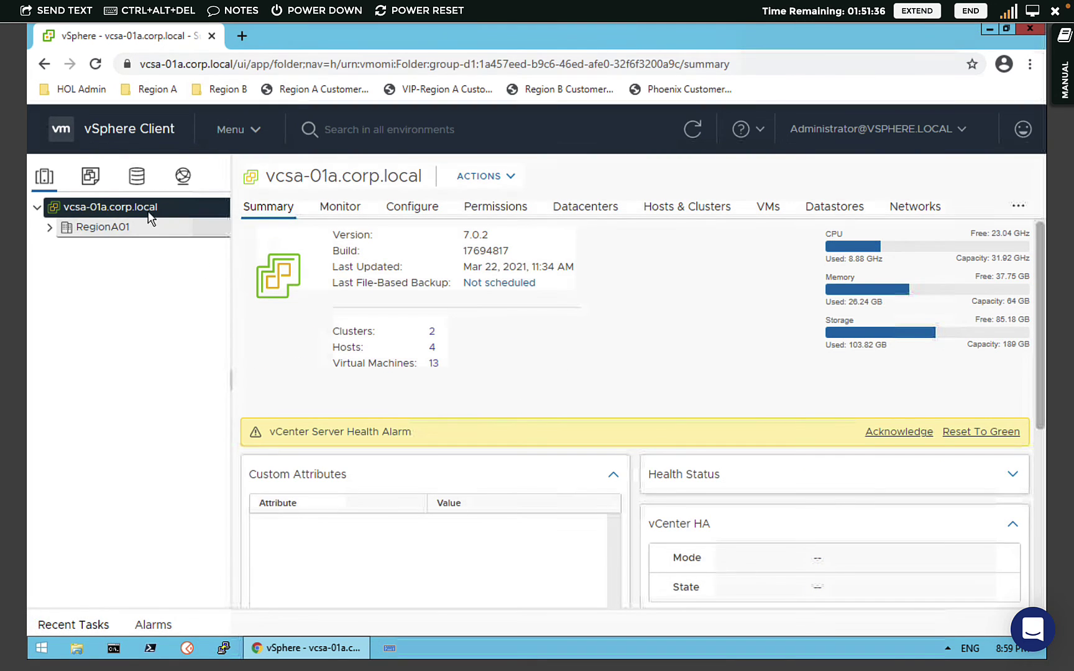
- Open Administration > Users and Groups, filter to vsphere.local, and start adding a user
click(234, 133)
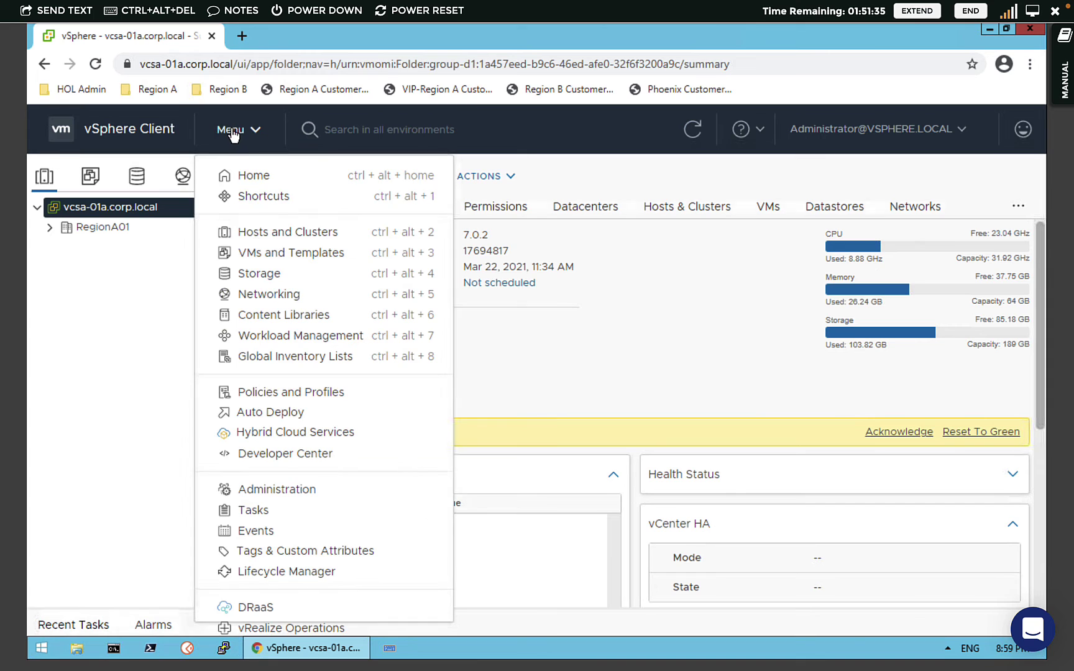
click(275, 490)
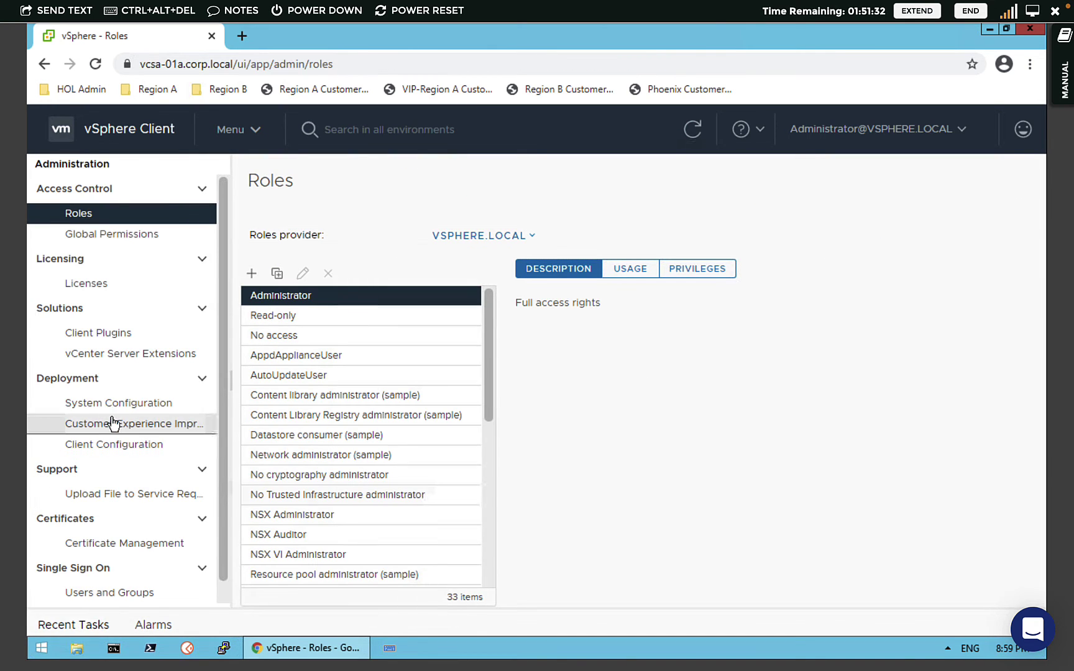
scroll(205, 559, down, 1)
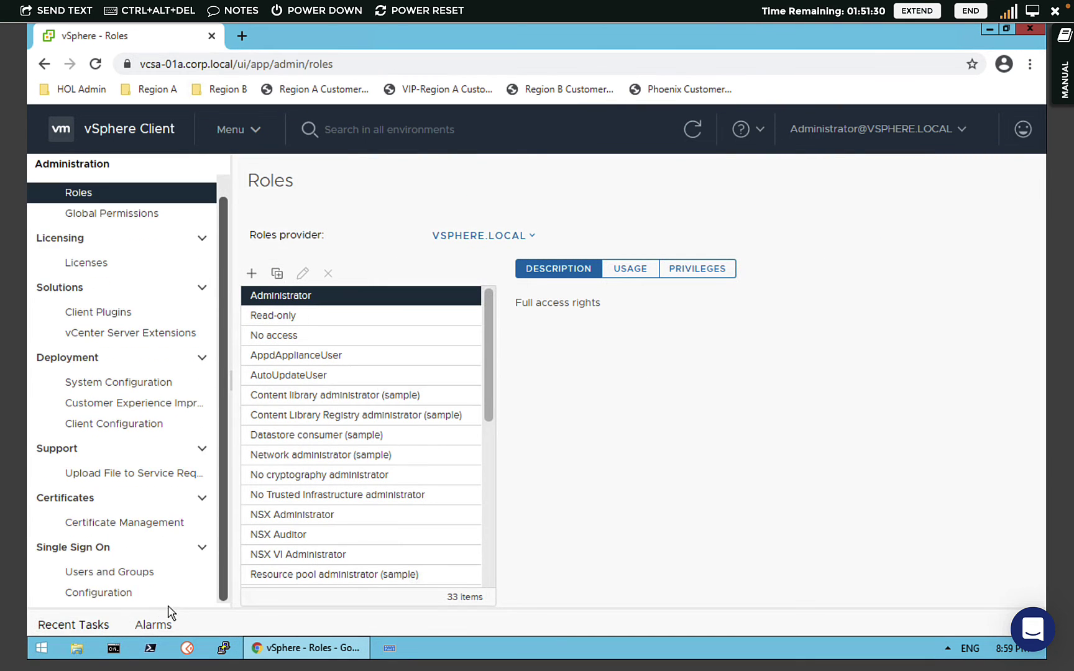
click(119, 577)
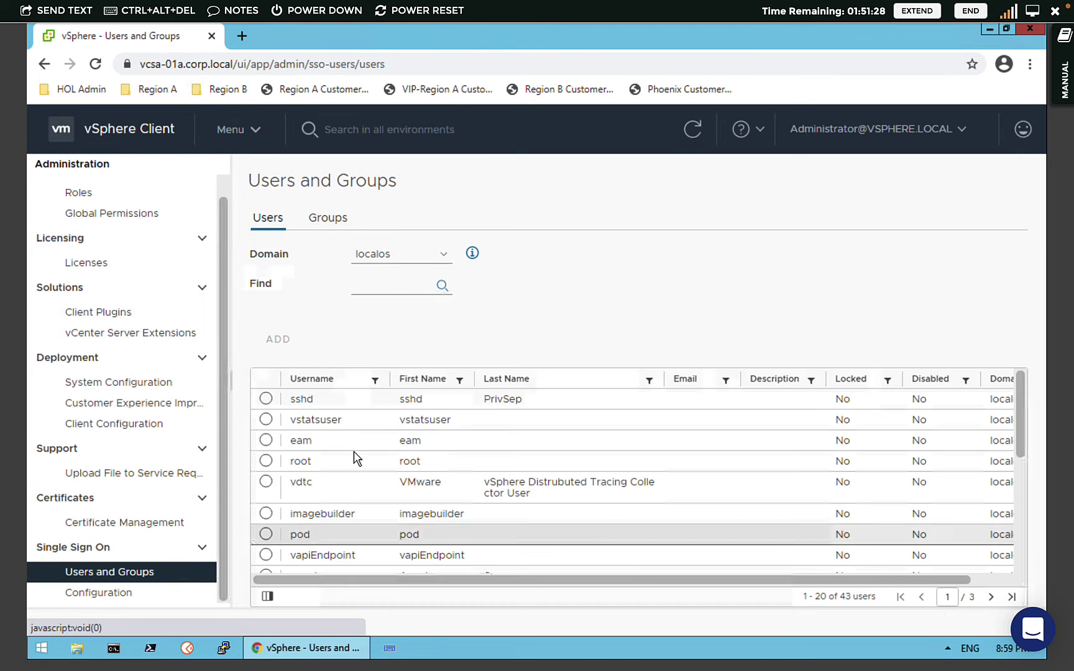
click(422, 256)
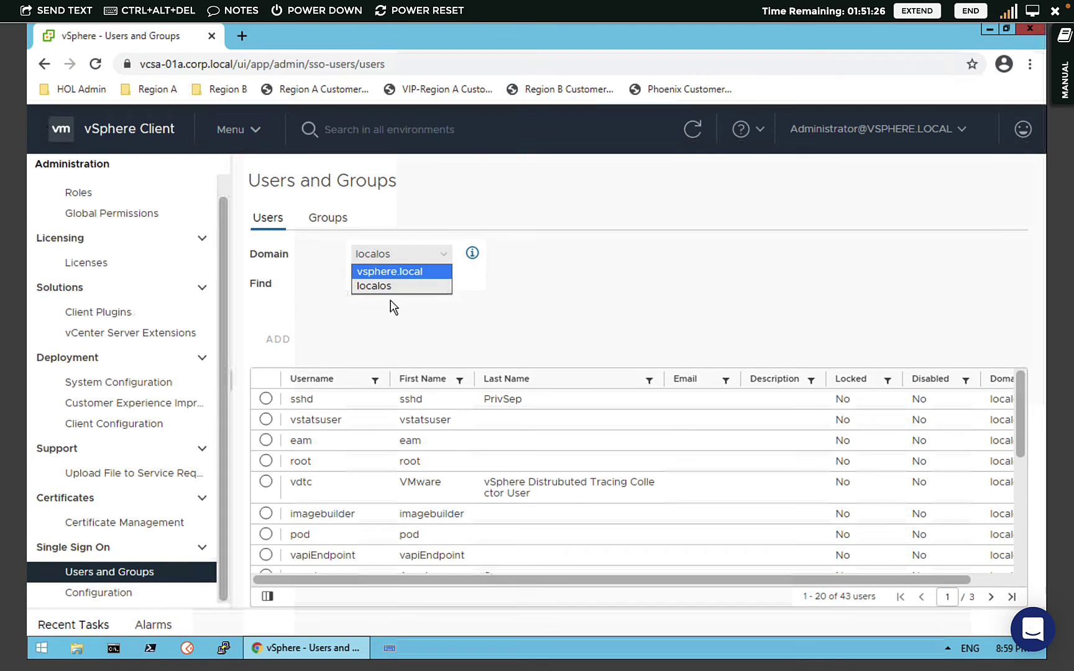
click(387, 272)
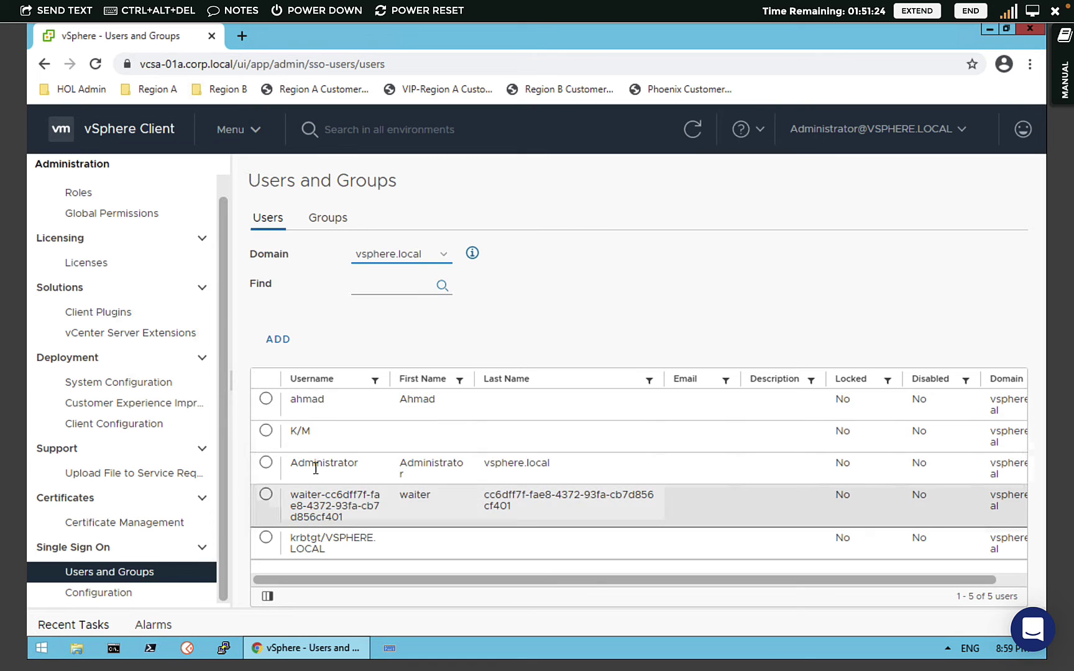
click(278, 339)
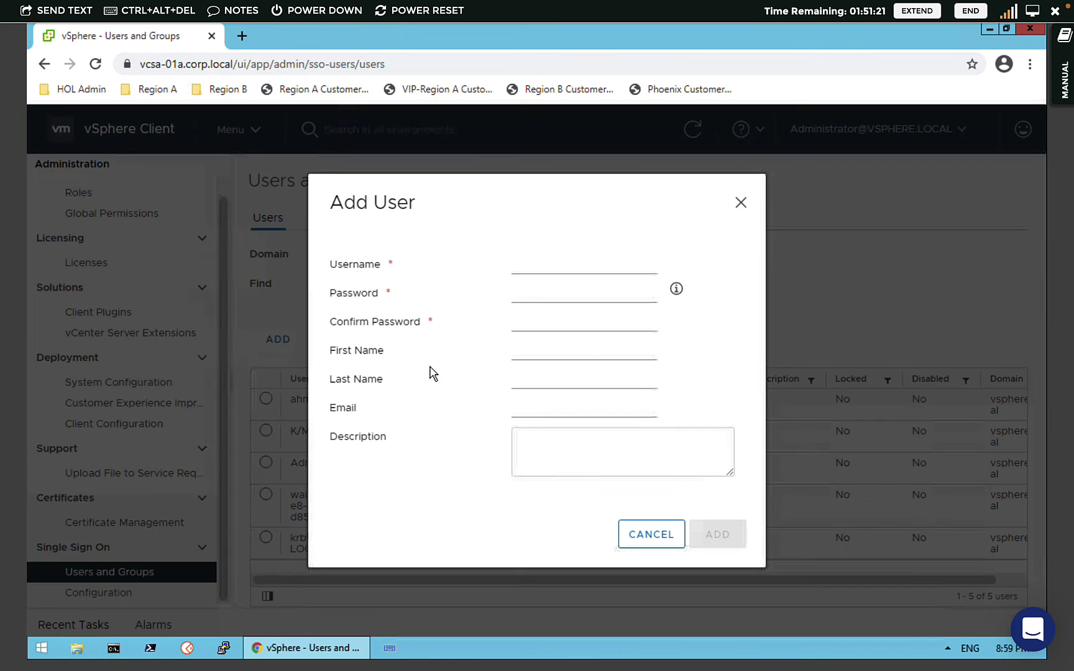
- Enter the new user's username and password in the Add User form
click(564, 266)
triple_click(564, 266)
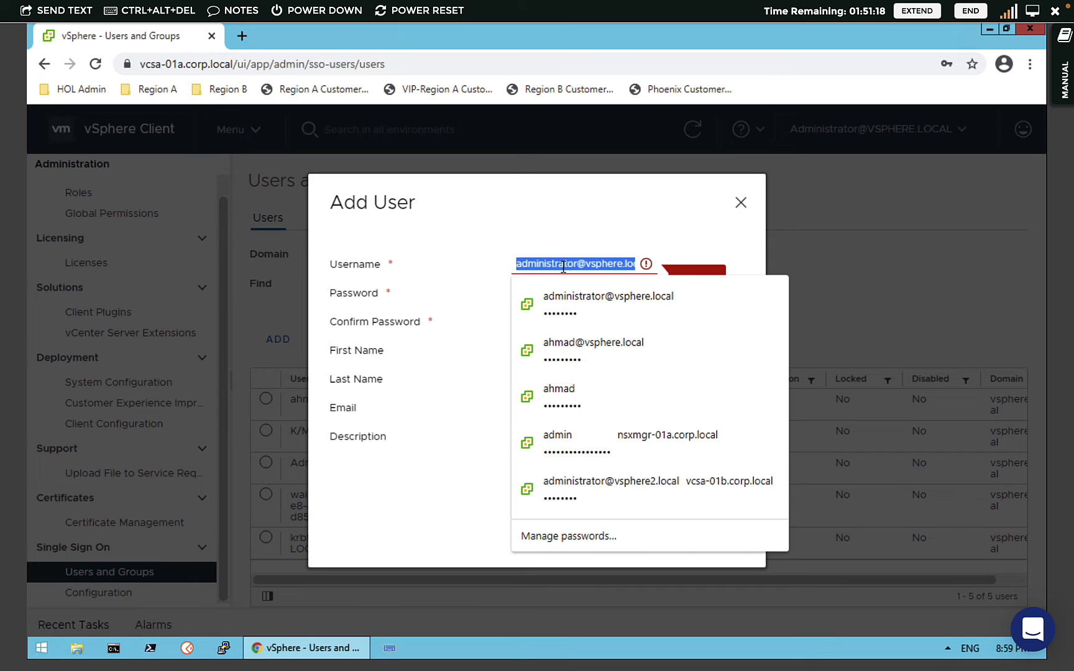
text(mostafa)
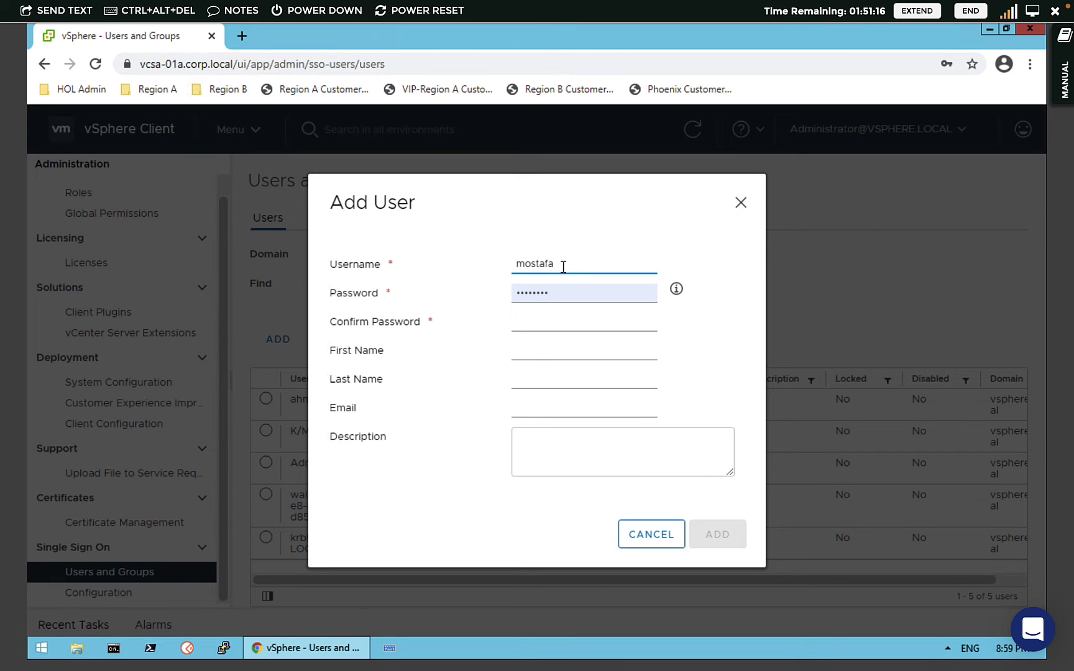
key(Tab)
text(VMware1!!)
key(Tab)
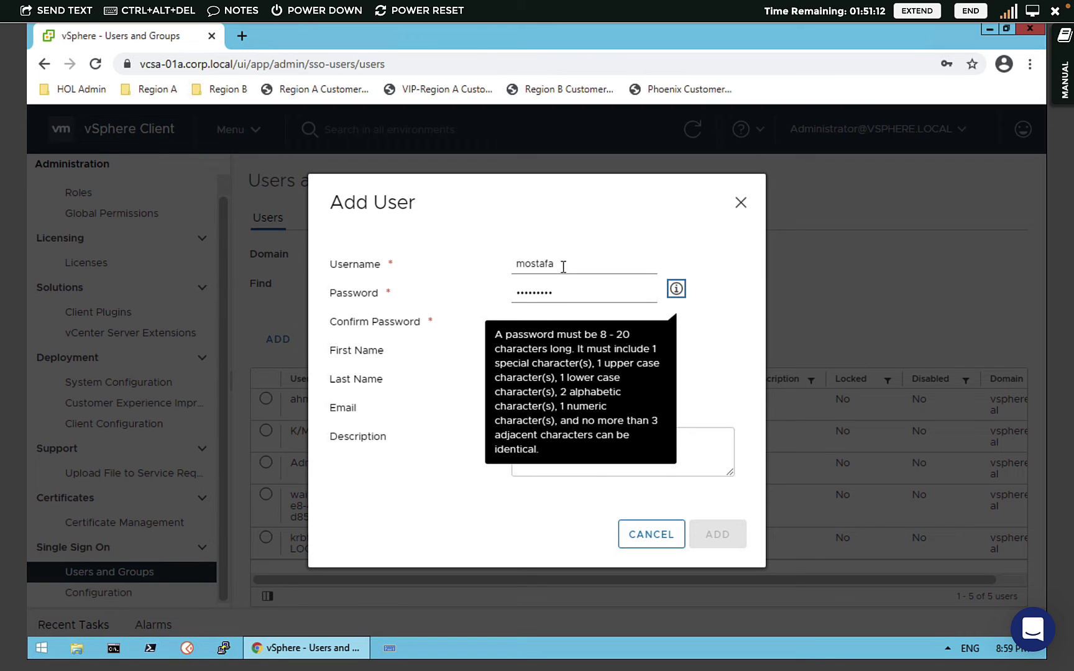
key(Tab)
key(Tab)
- Fill in Confirm Password and submit the new vsphere.local user
click(530, 327)
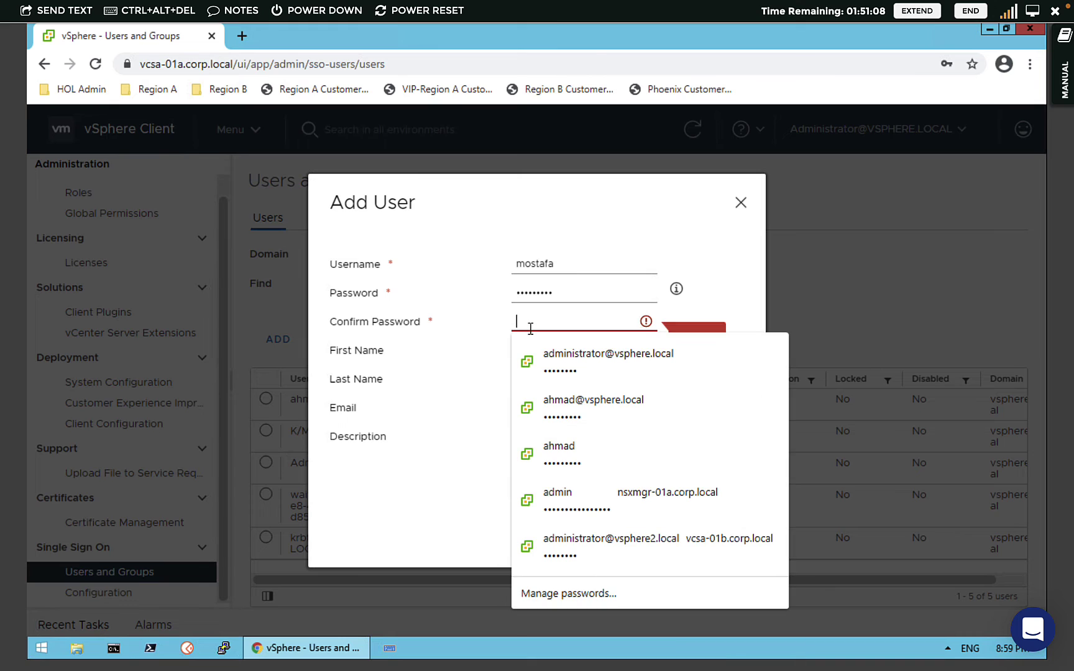
text(Vre)
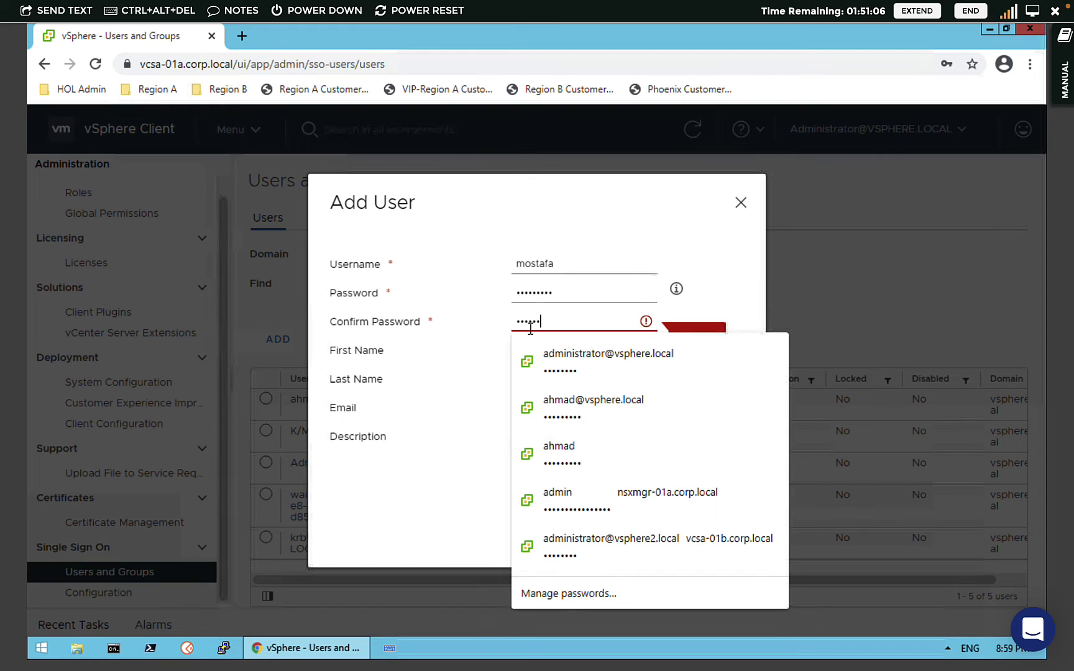
text(!)
click(528, 457)
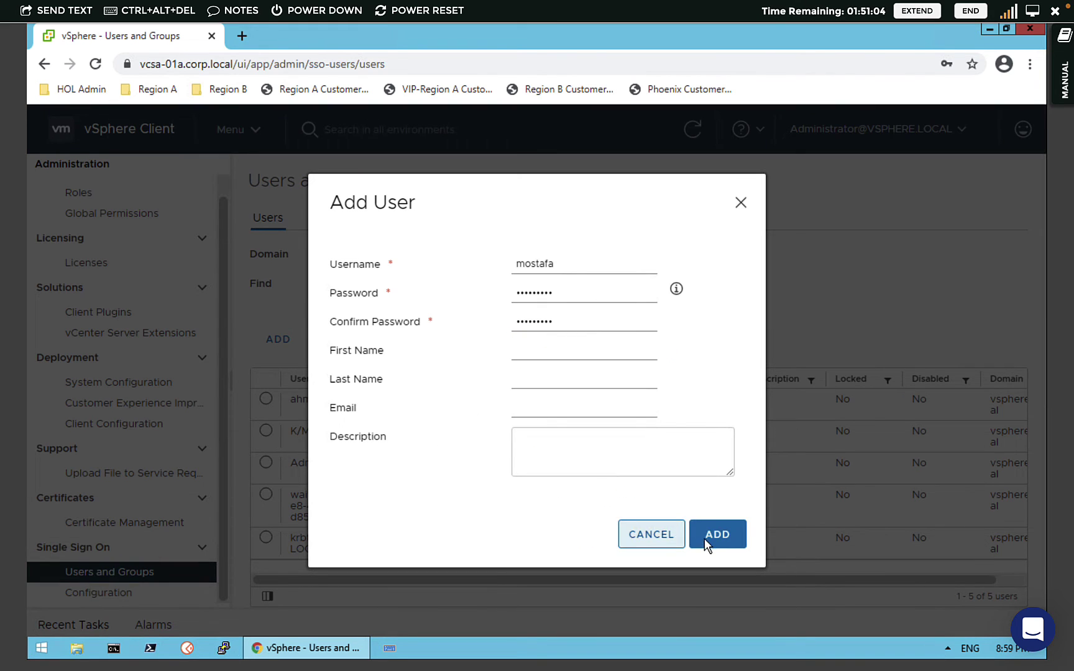
key(Return)
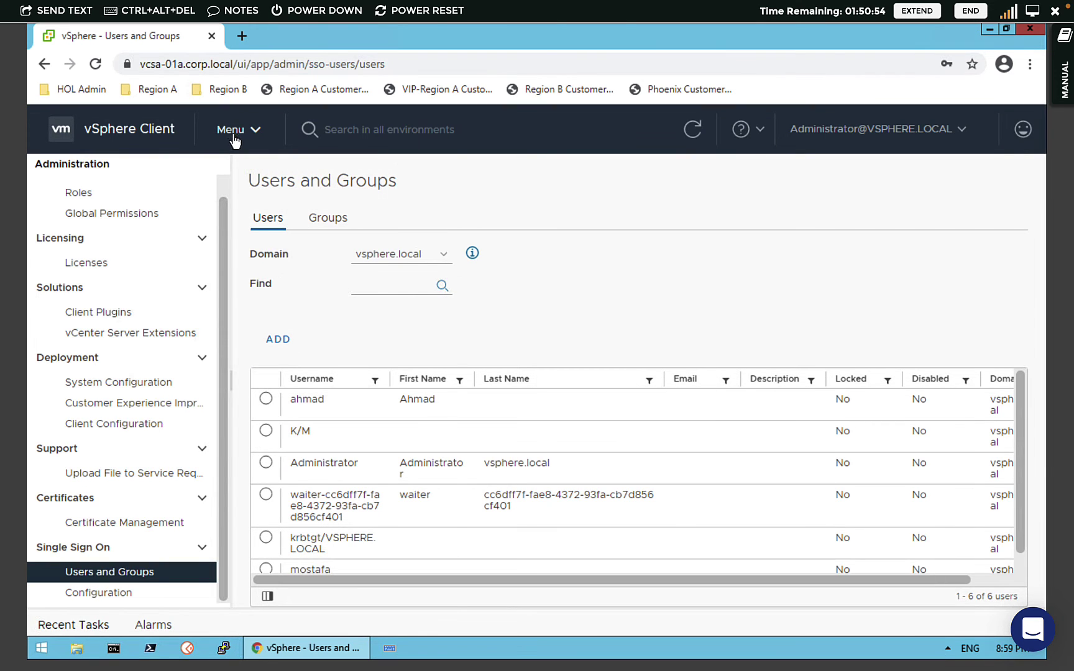
click(232, 132)
- Save the browser login, expand RegionA01, and show vcsa-01a.corp.local's 16 permissions
click(290, 237)
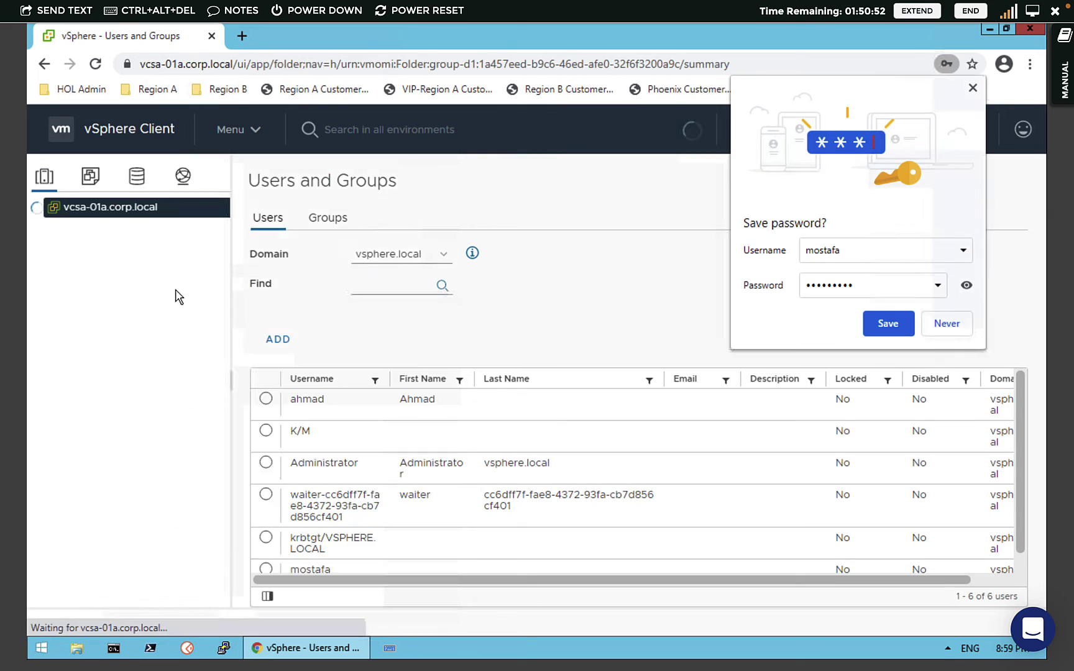
click(887, 325)
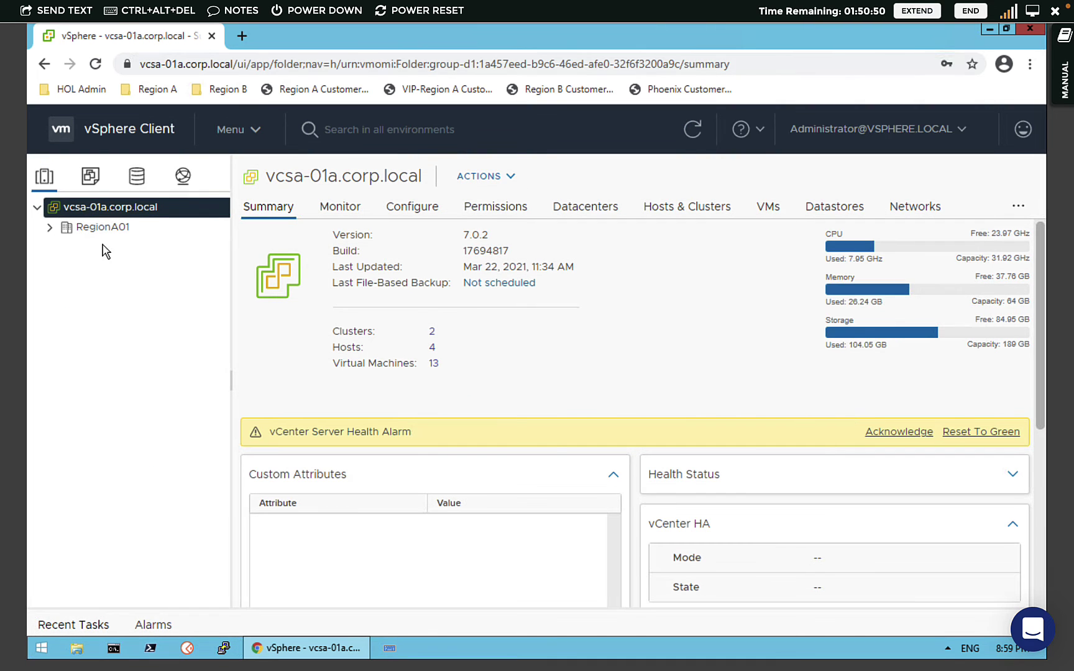
click(62, 227)
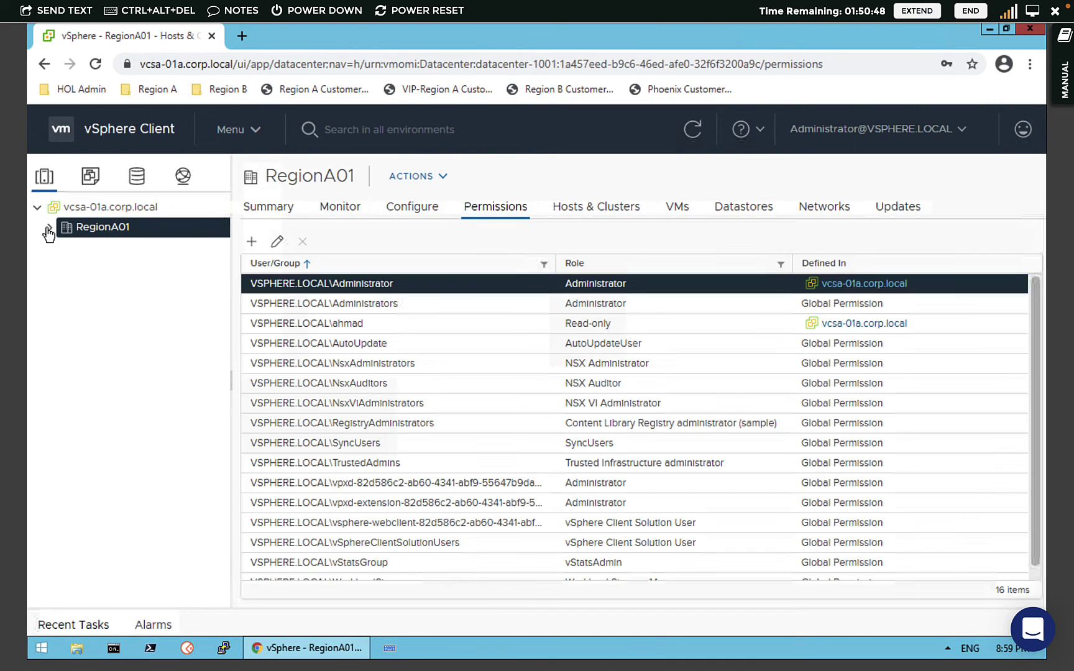
click(49, 227)
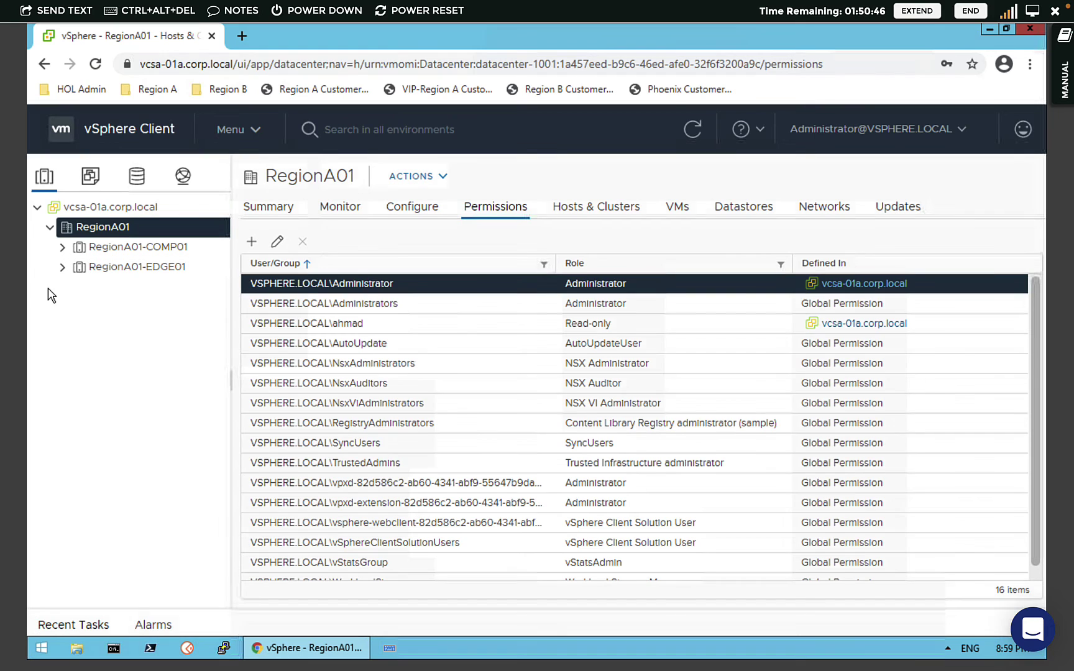
click(125, 213)
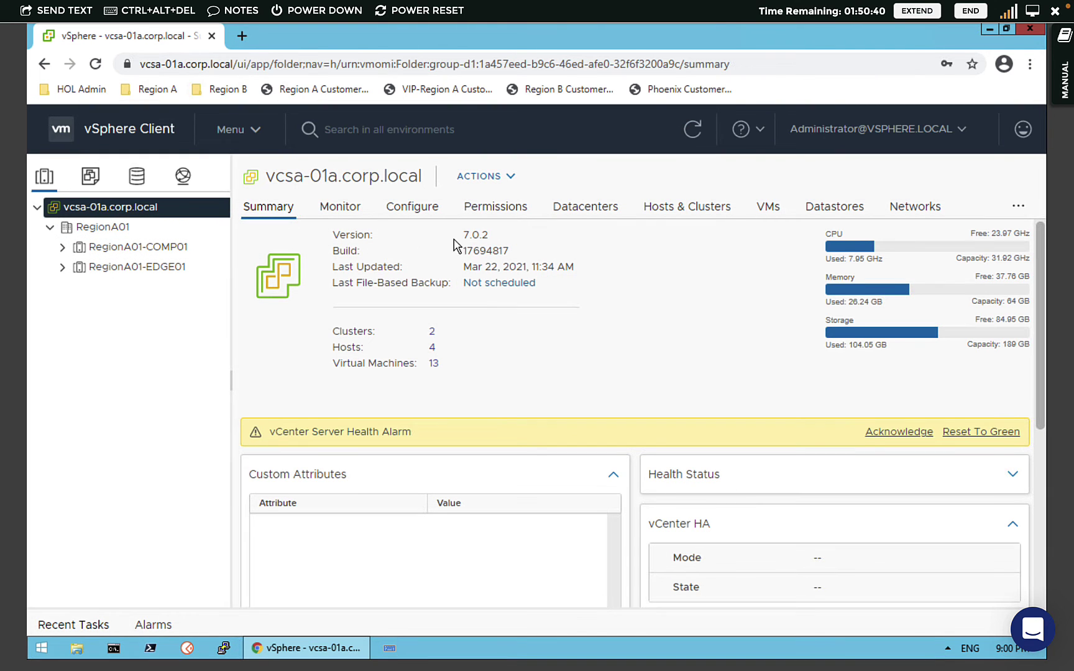
click(496, 209)
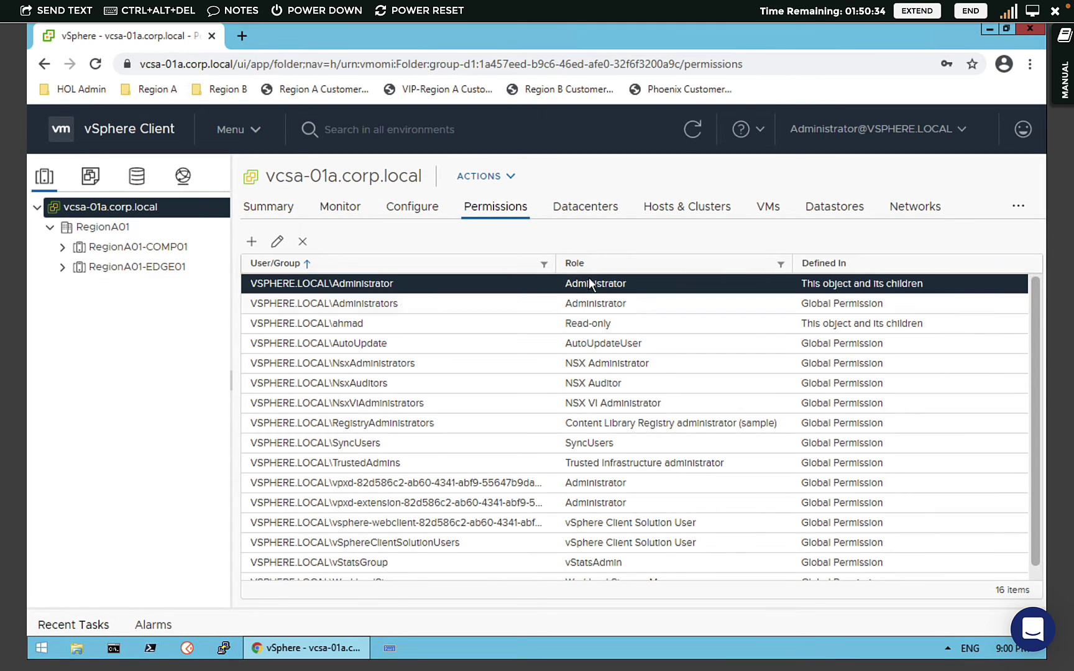
- Grant the new user Administrator on vcsa-01a.corp.local with Propagate to children enabled
click(253, 242)
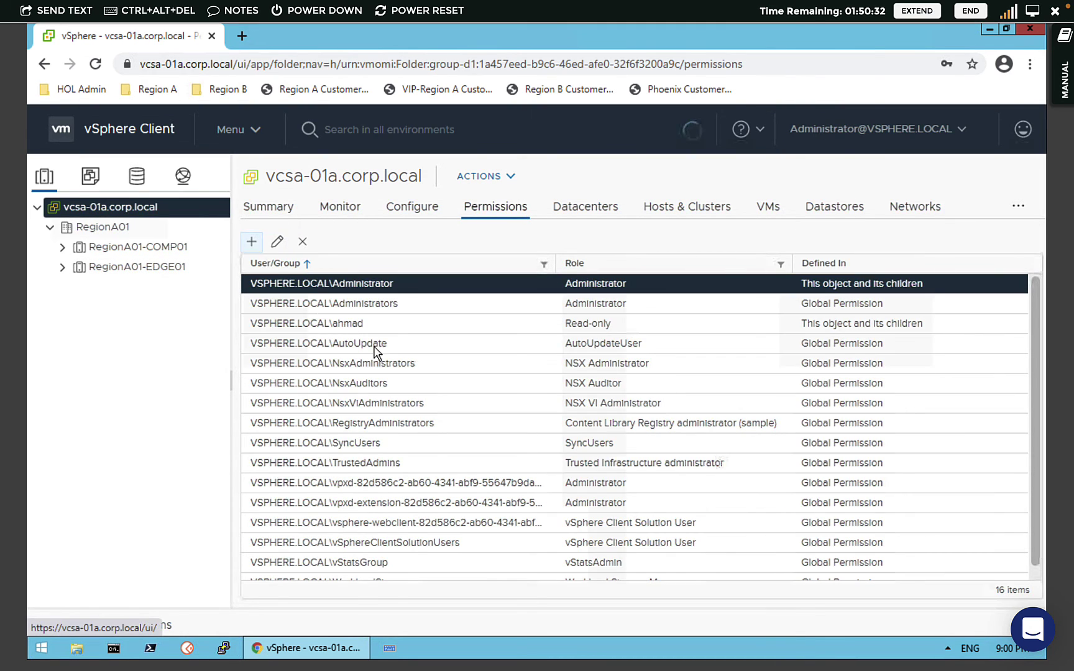
click(495, 335)
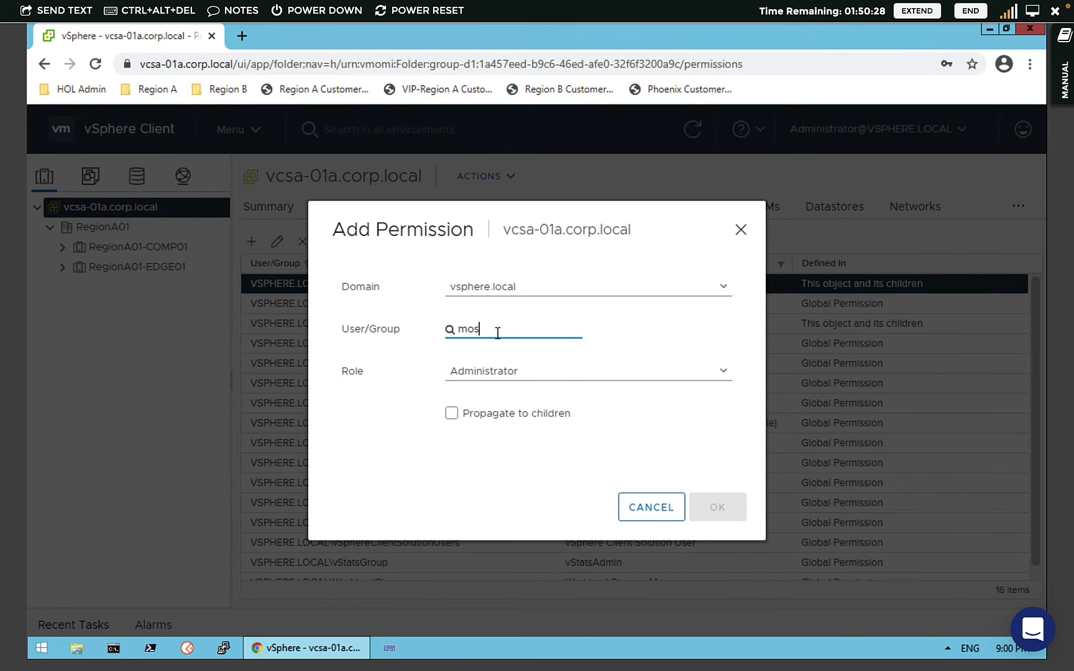
text(mos)
click(500, 360)
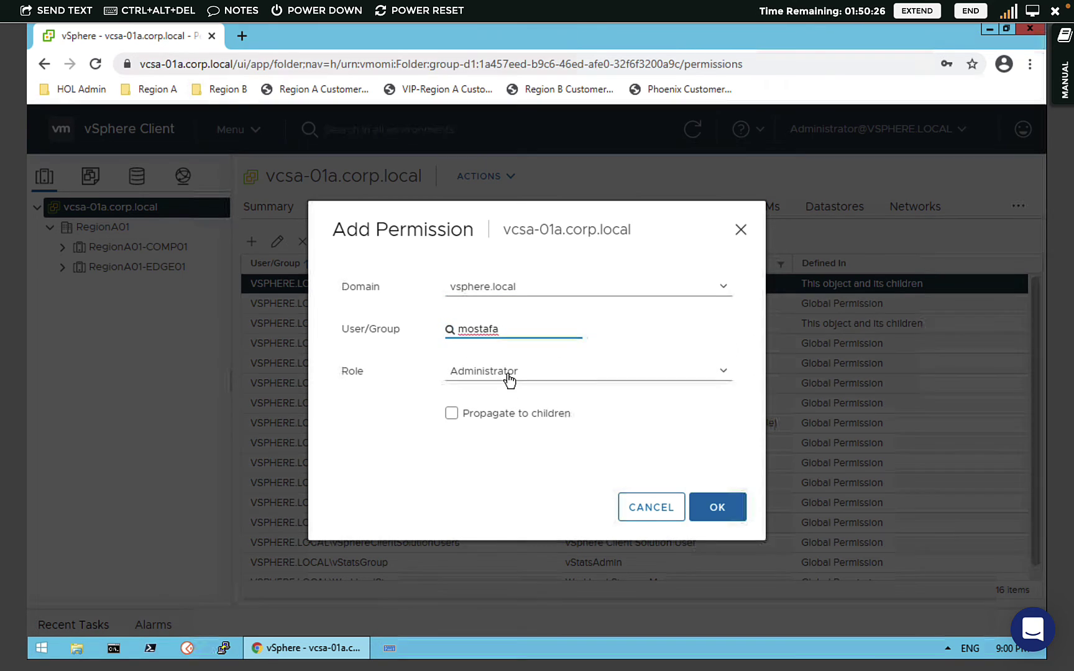
click(508, 379)
scroll(407, 396, down, 1)
click(466, 453)
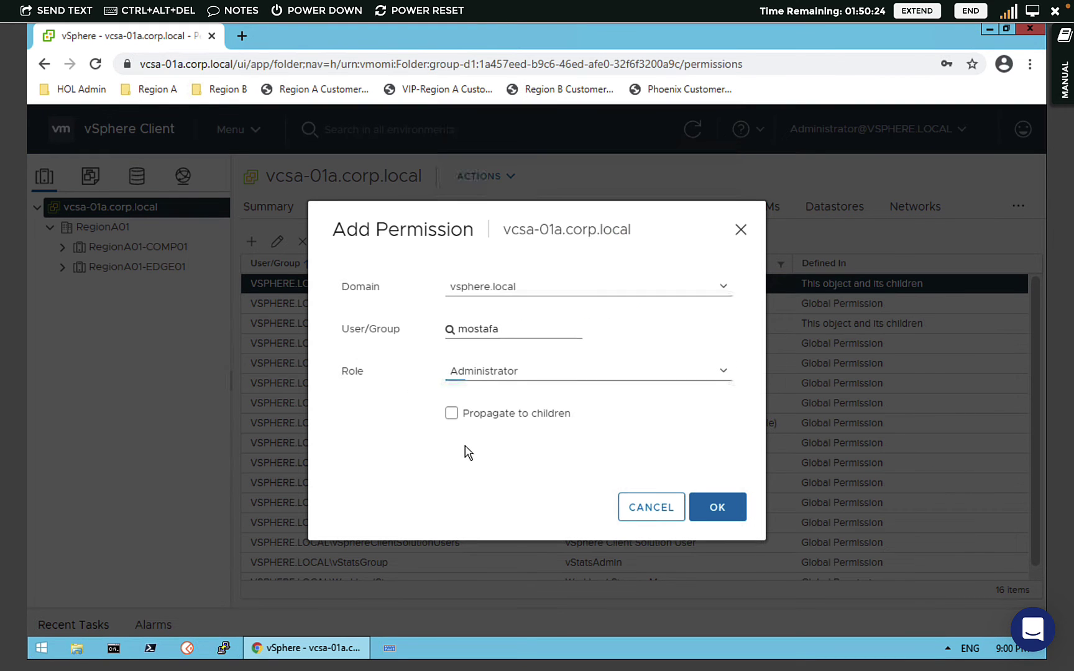
click(451, 413)
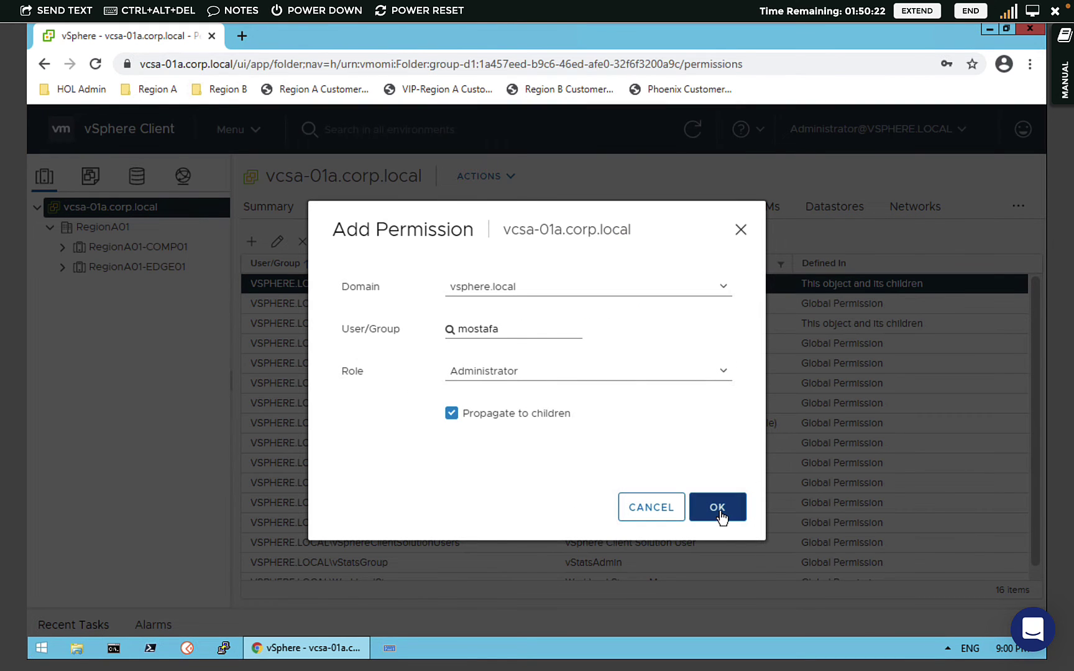
click(718, 509)
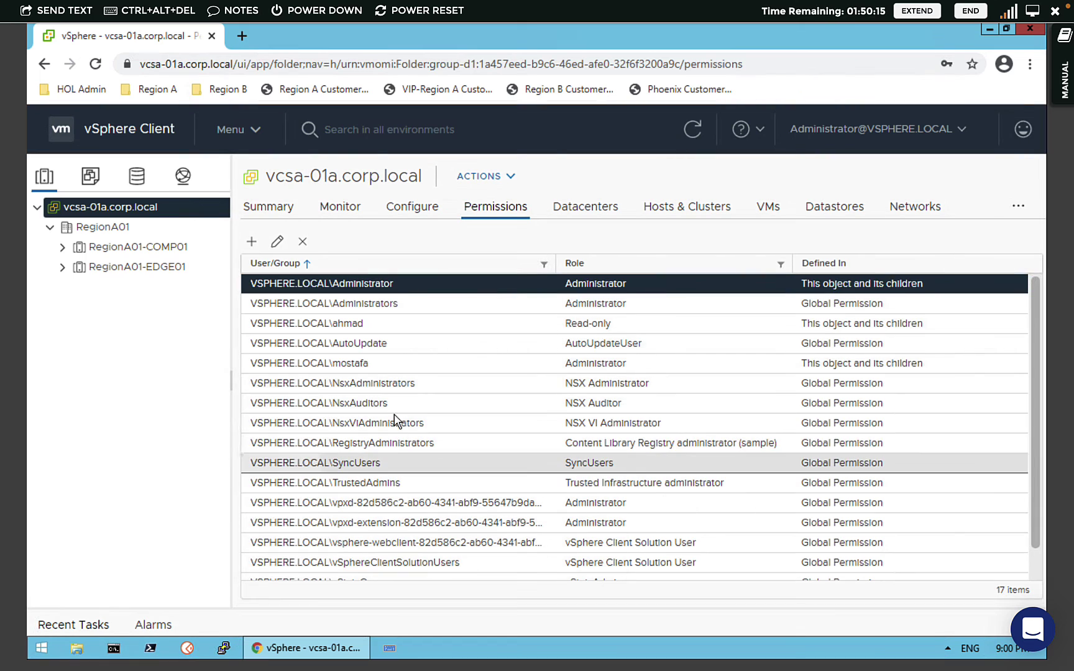
- Verify the inherited Administrator entry on RegionA01-COMP01, then log out
click(367, 366)
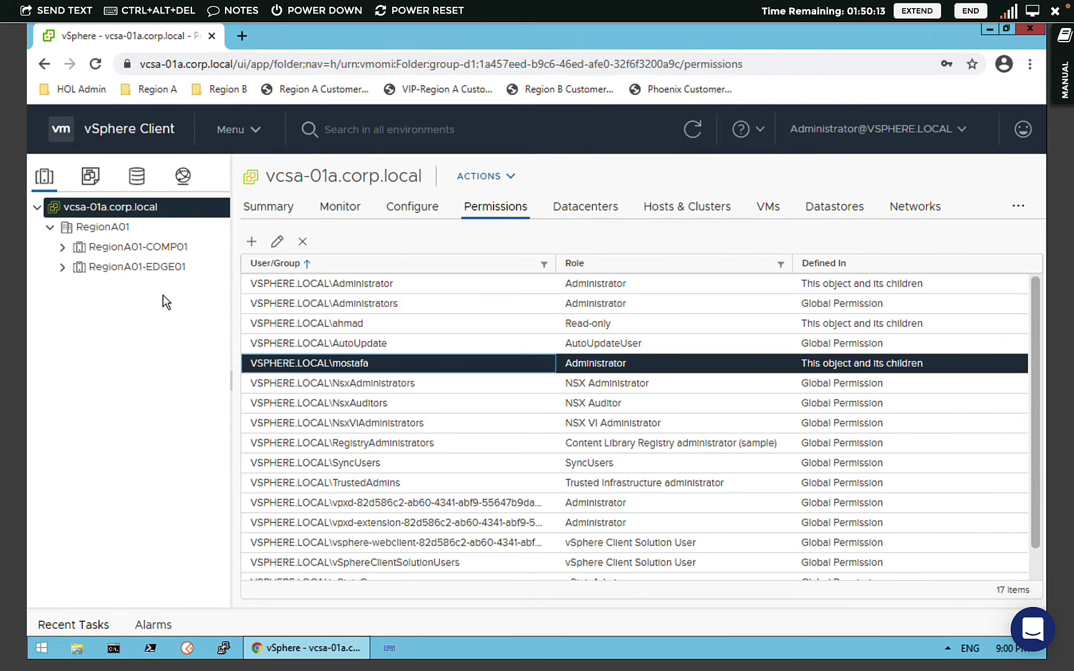
click(128, 248)
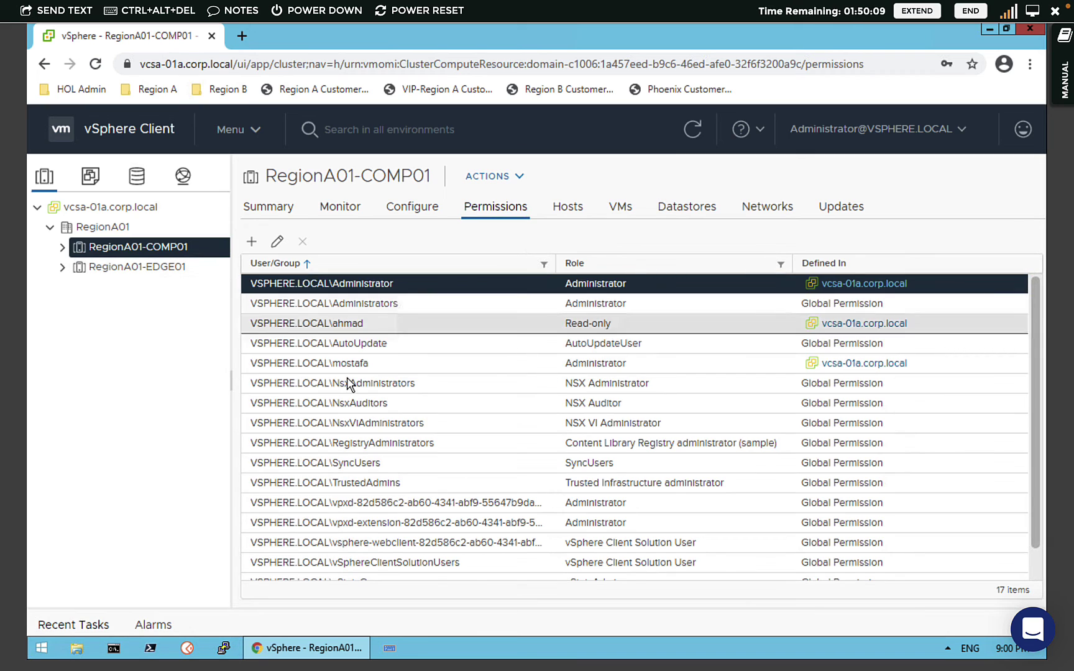
click(348, 378)
click(347, 367)
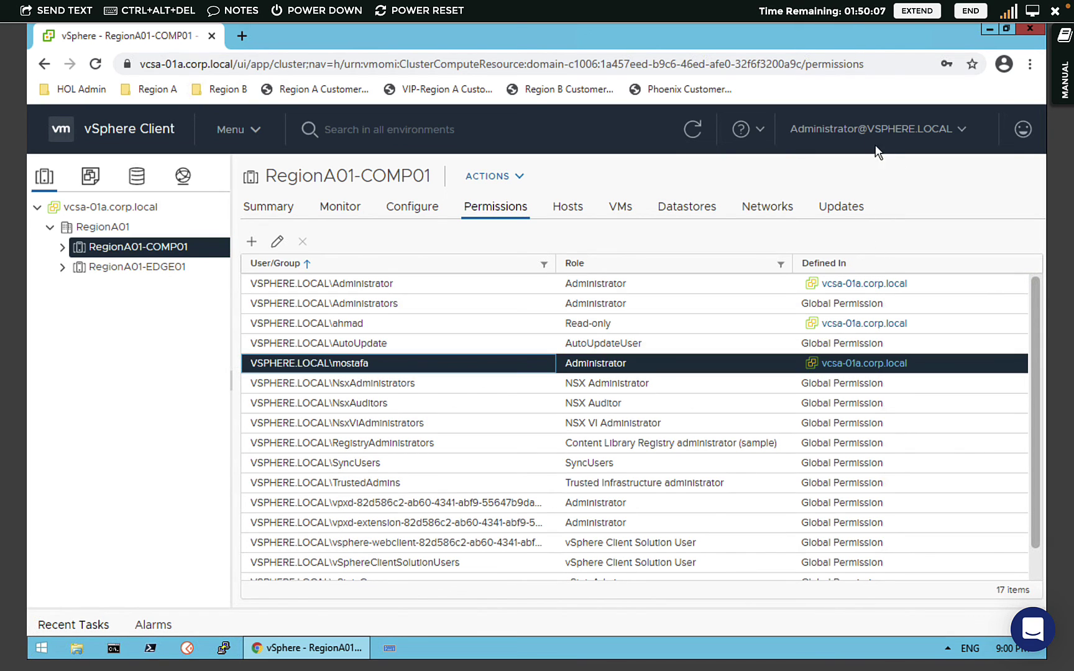
click(865, 131)
click(837, 266)
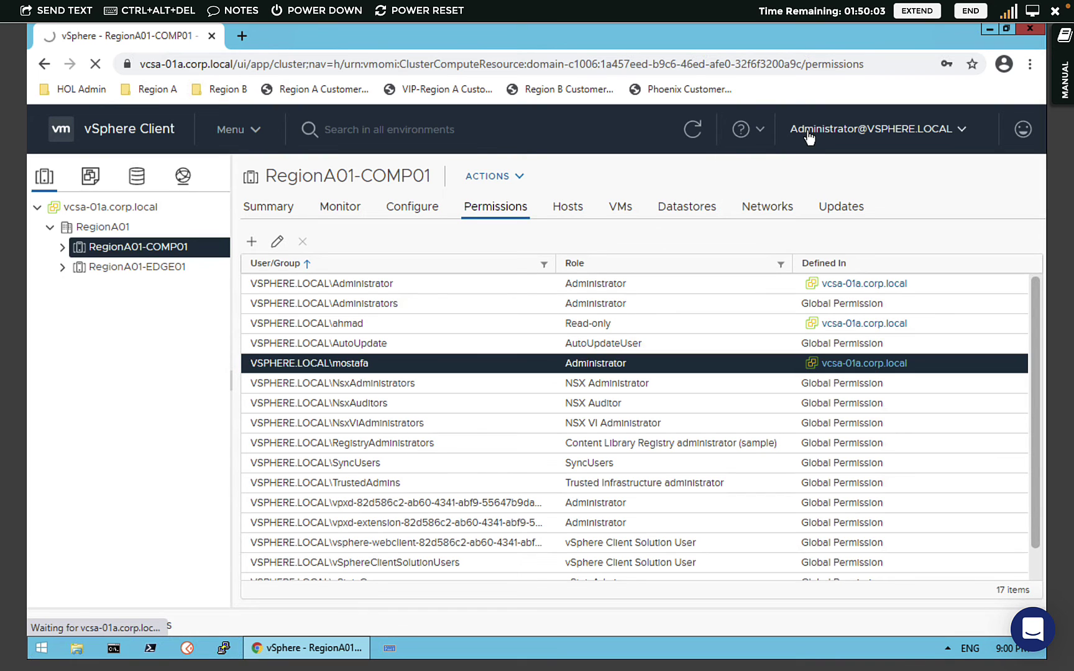
click(815, 153)
click(818, 266)
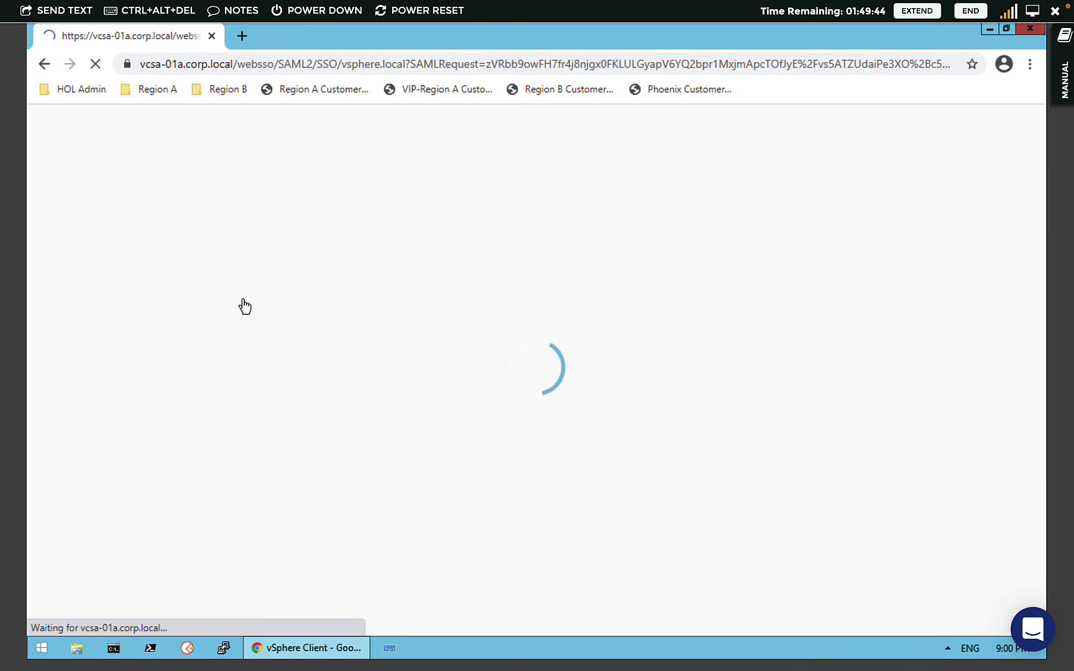
click(170, 318)
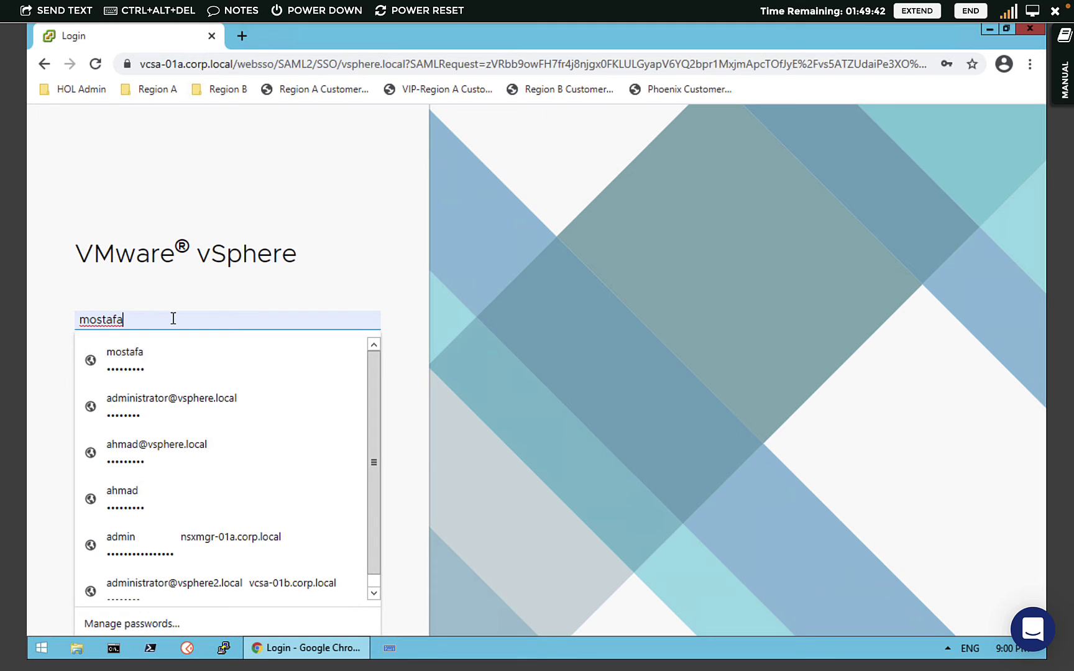
text(@)
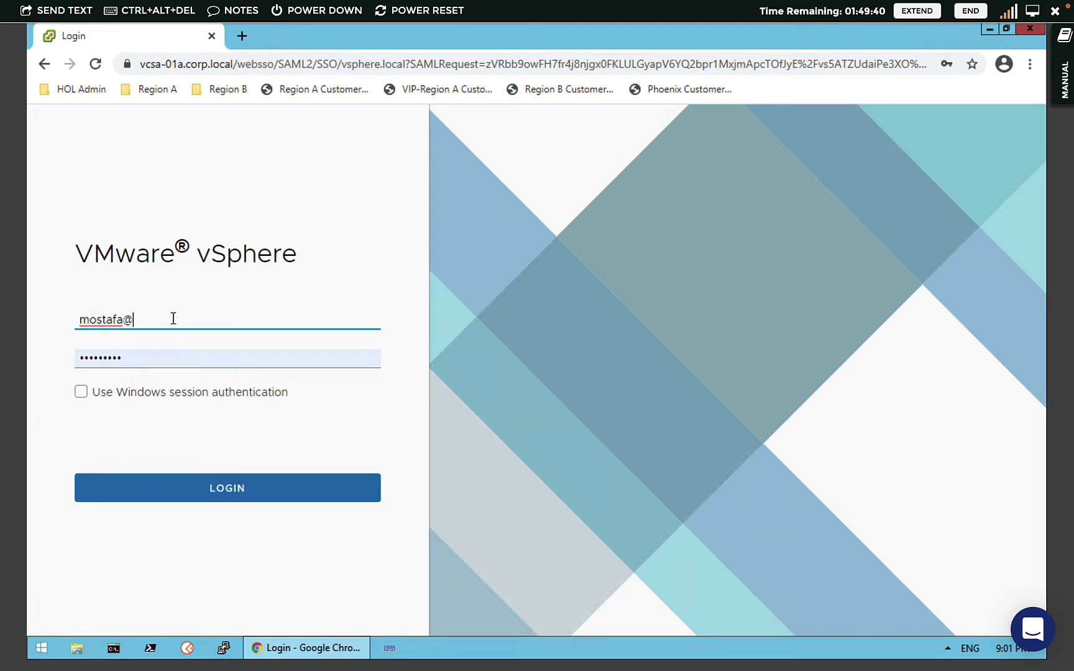
text(vsphere)
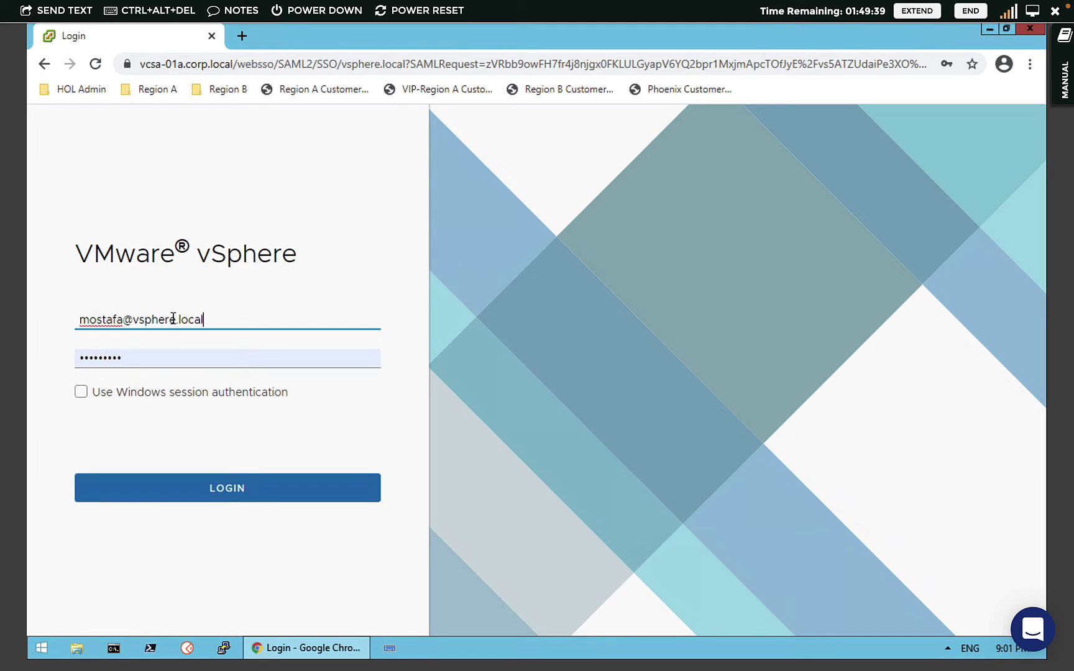
text(.local)
click(176, 499)
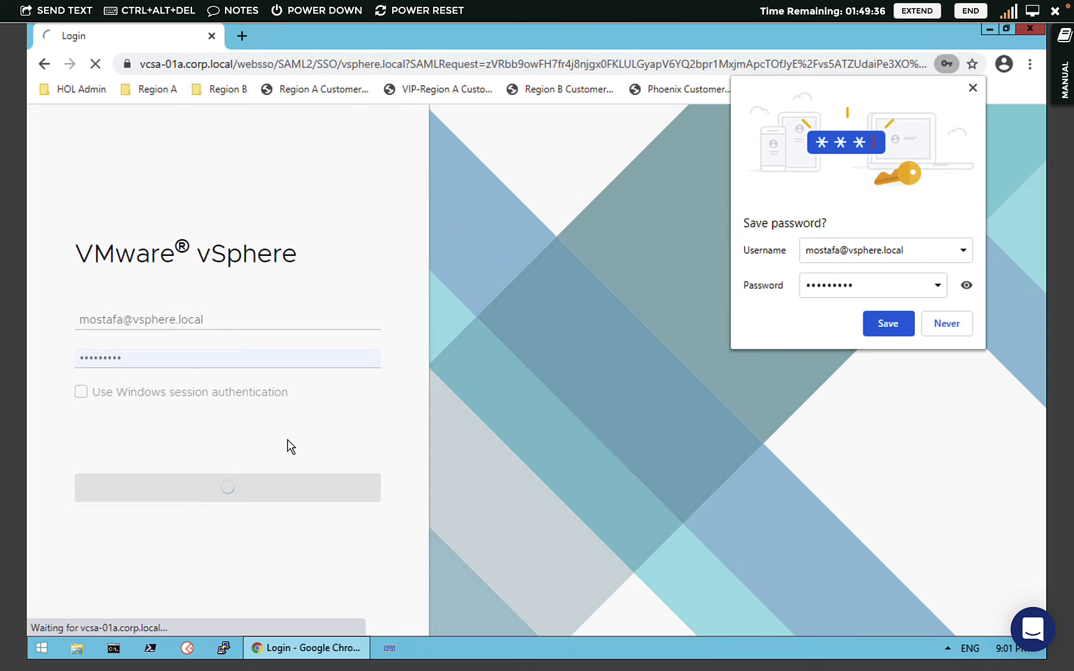
click(878, 327)
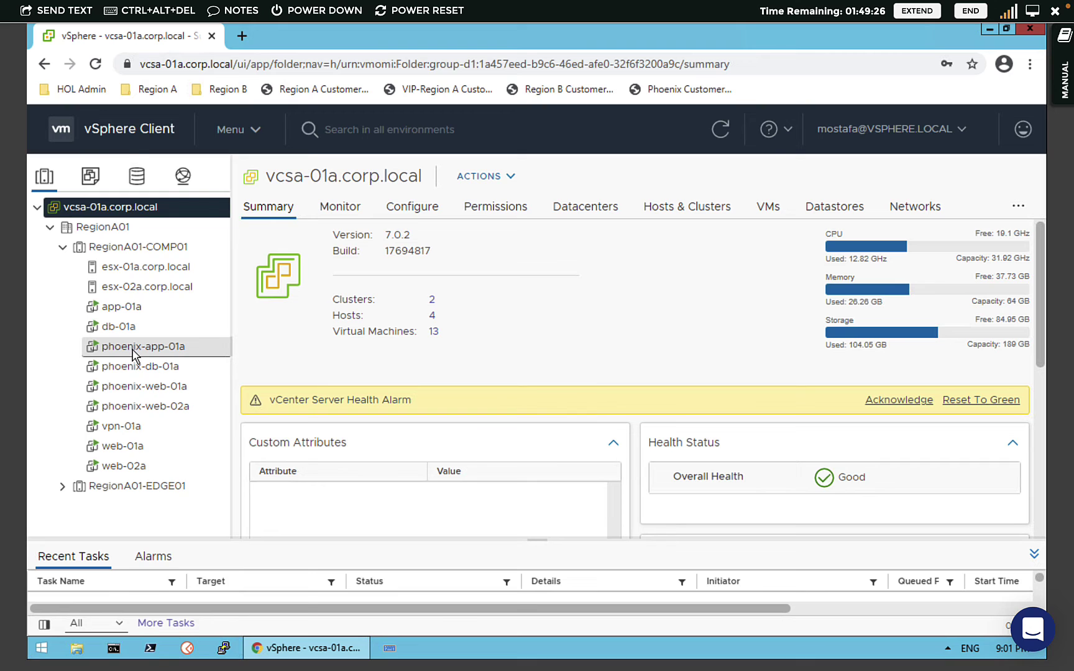
right_click(132, 353)
mouse_move(205, 144)
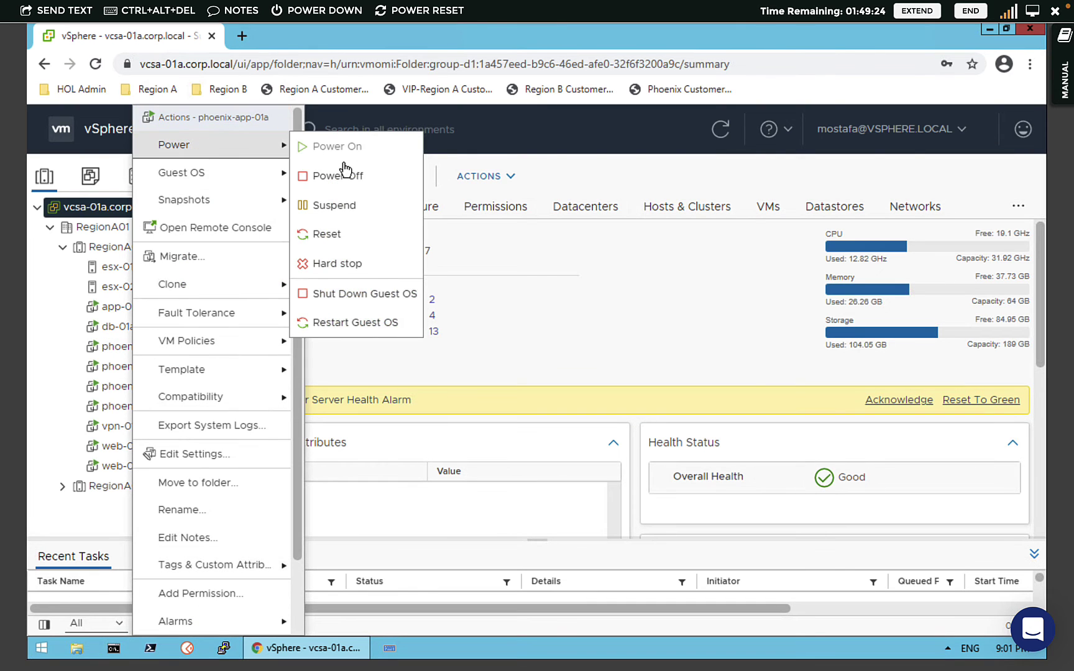
click(350, 176)
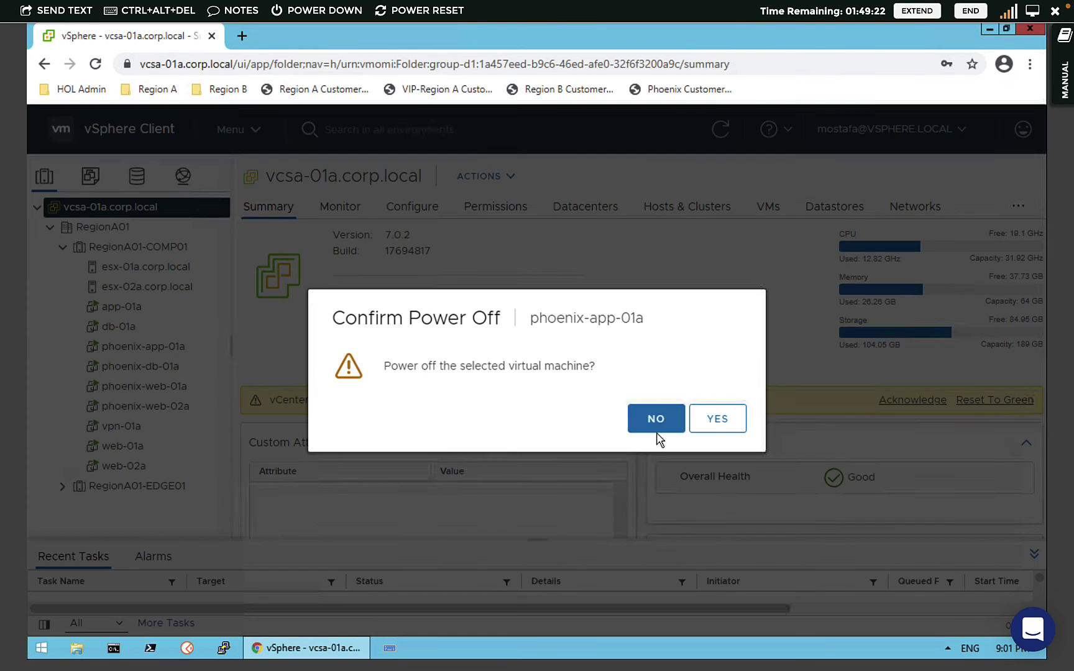
click(718, 420)
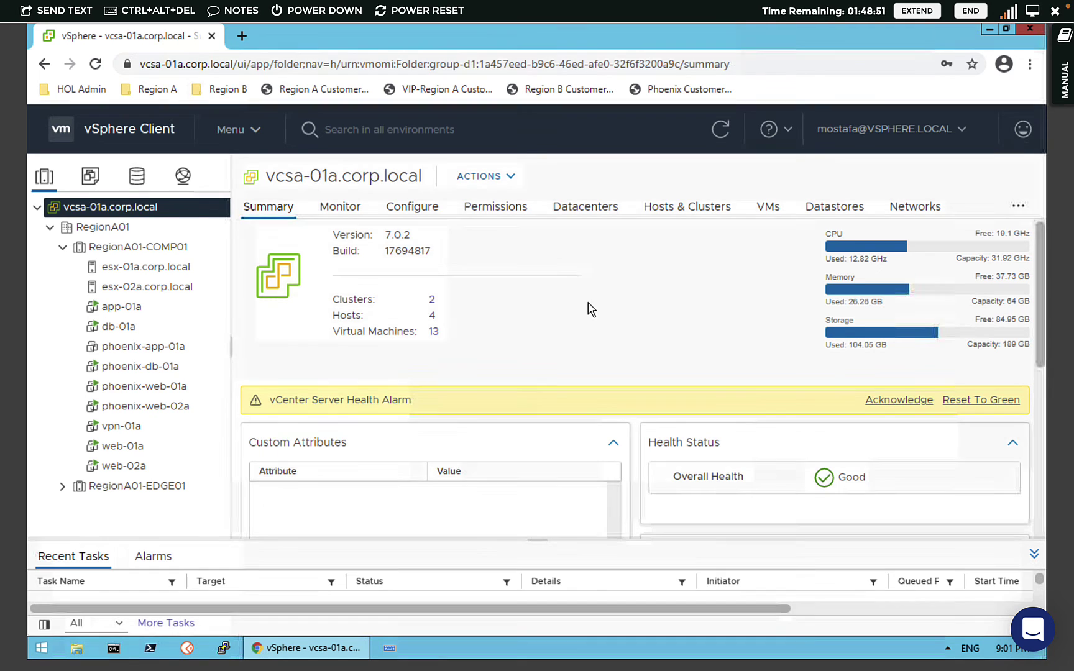
- Log back in as administrator via the saved login and switch to VMs and Templates
click(853, 146)
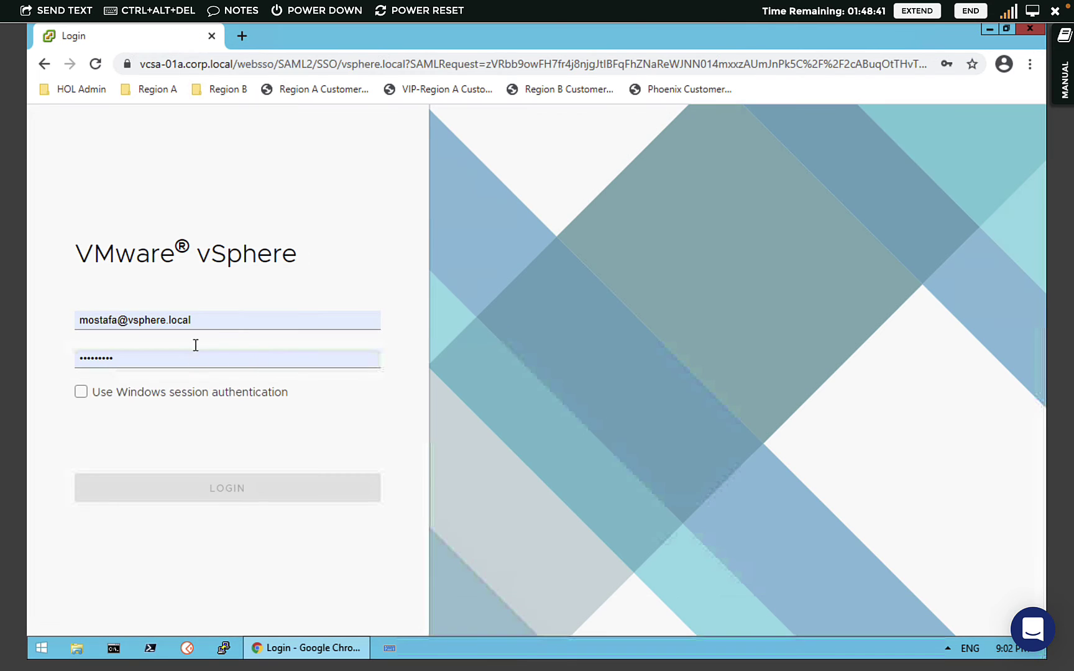
click(226, 318)
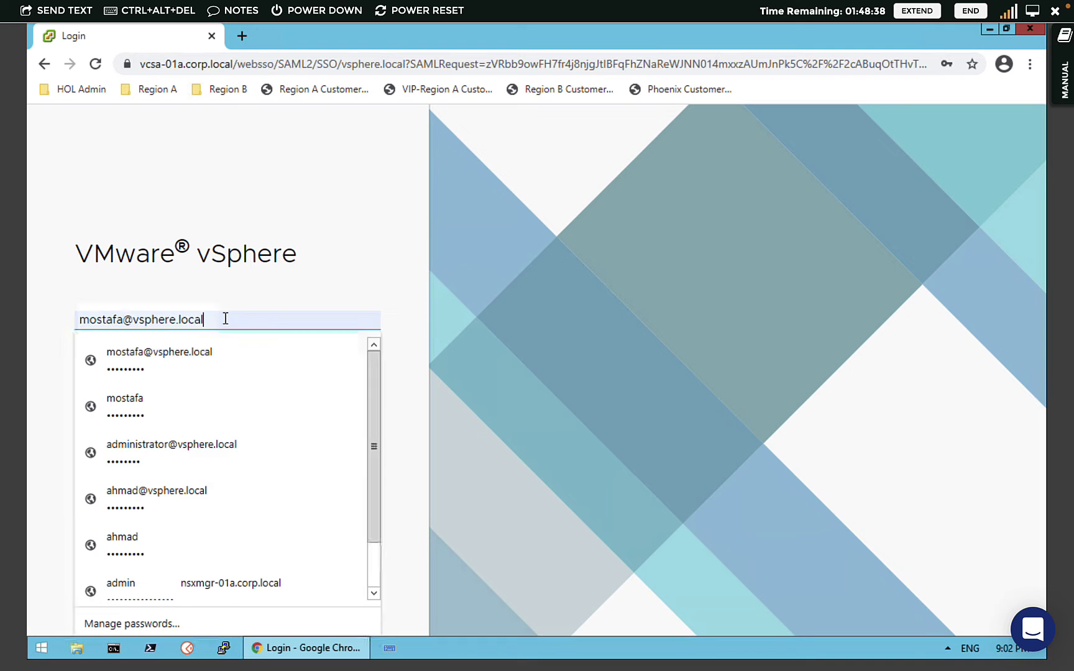
click(187, 446)
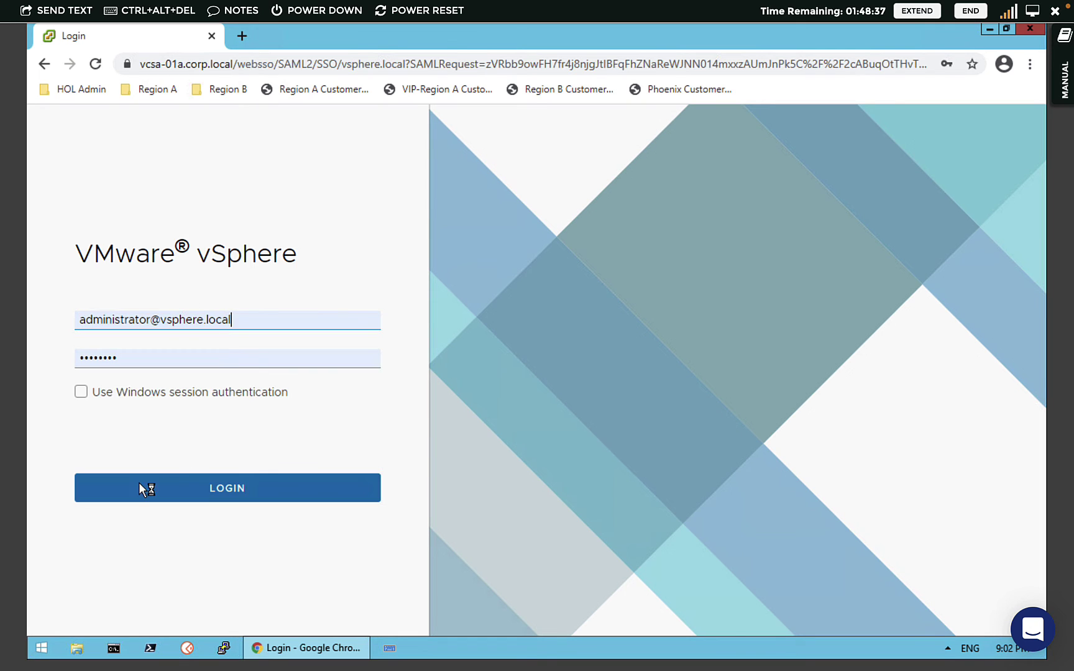
click(140, 488)
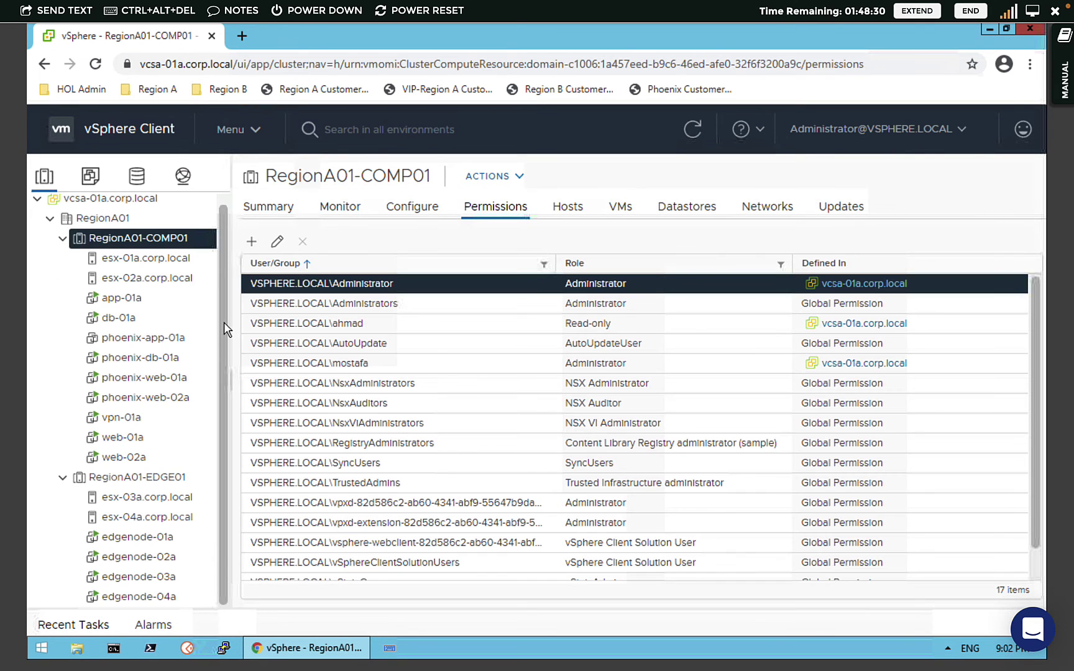
click(90, 176)
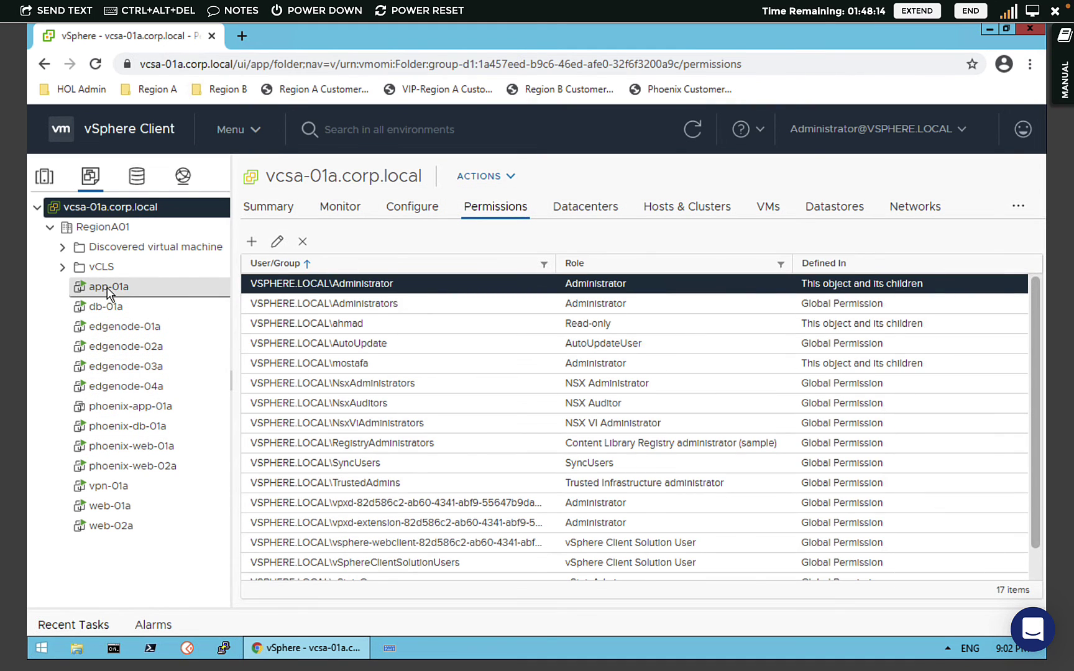
- Create a VM and Template folder named App-Dep under the RegionA01 datacenter
right_click(100, 293)
key(Escape)
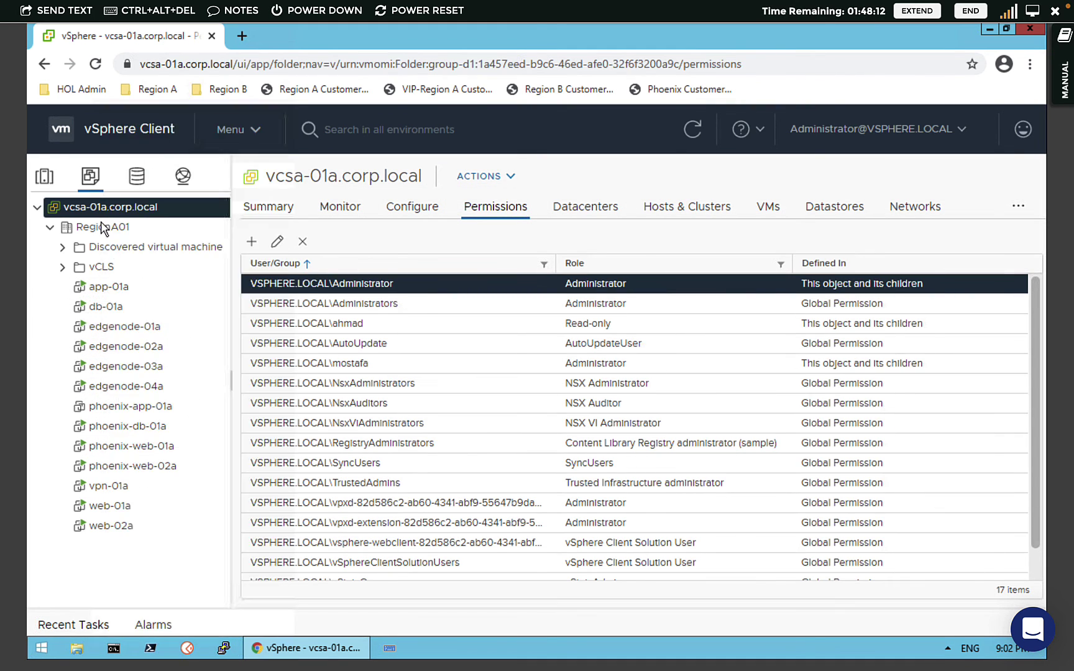
click(106, 231)
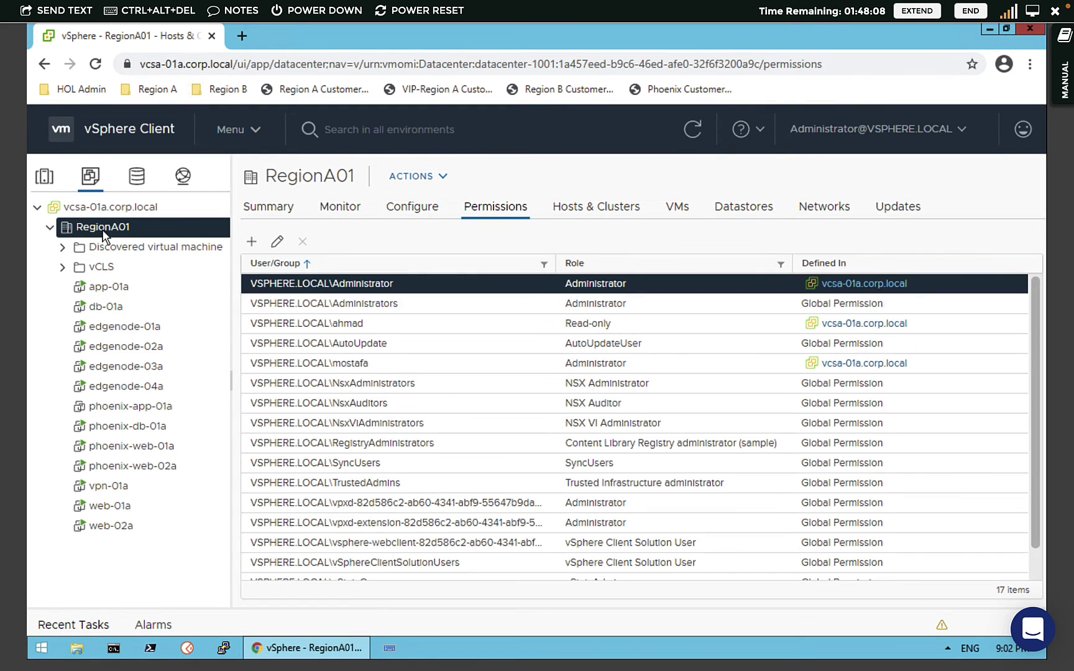
right_click(106, 235)
mouse_move(198, 290)
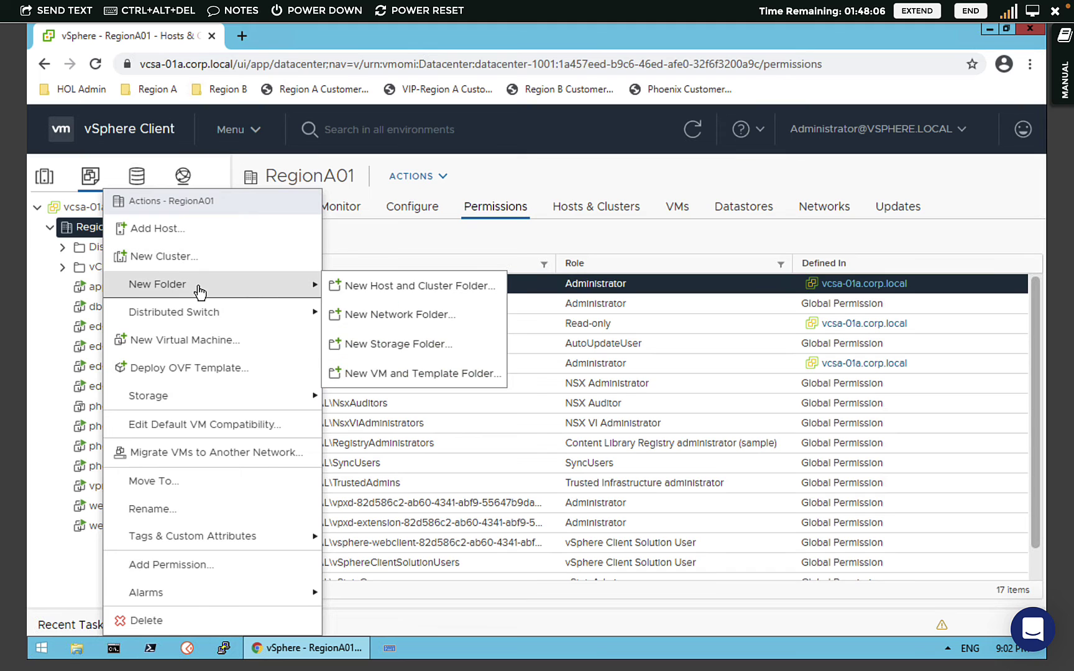
click(403, 375)
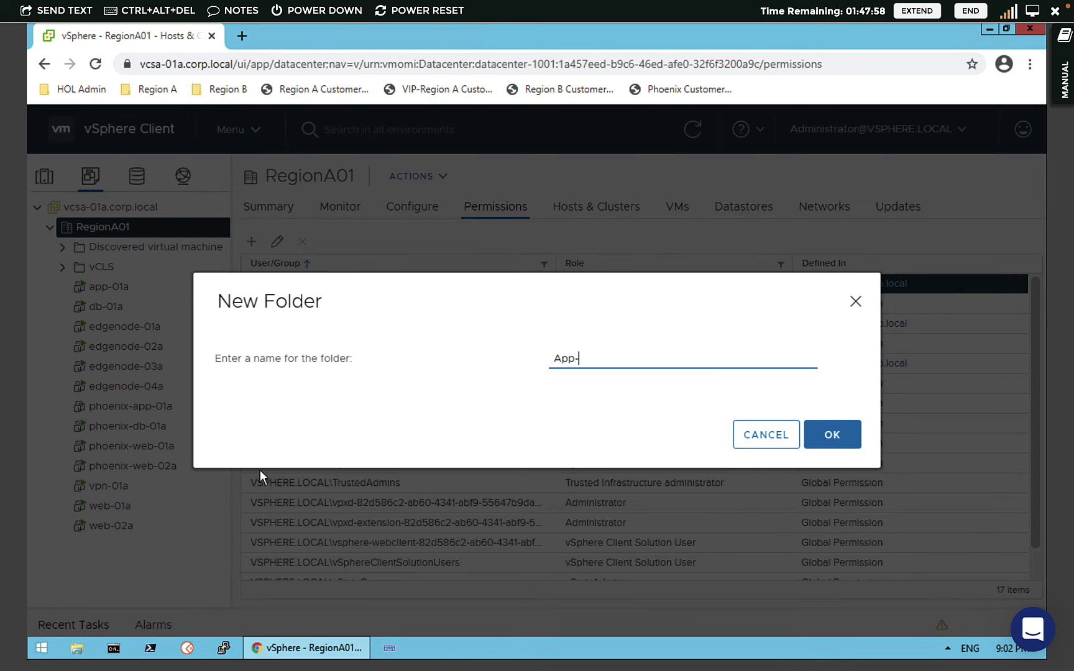
text(p)
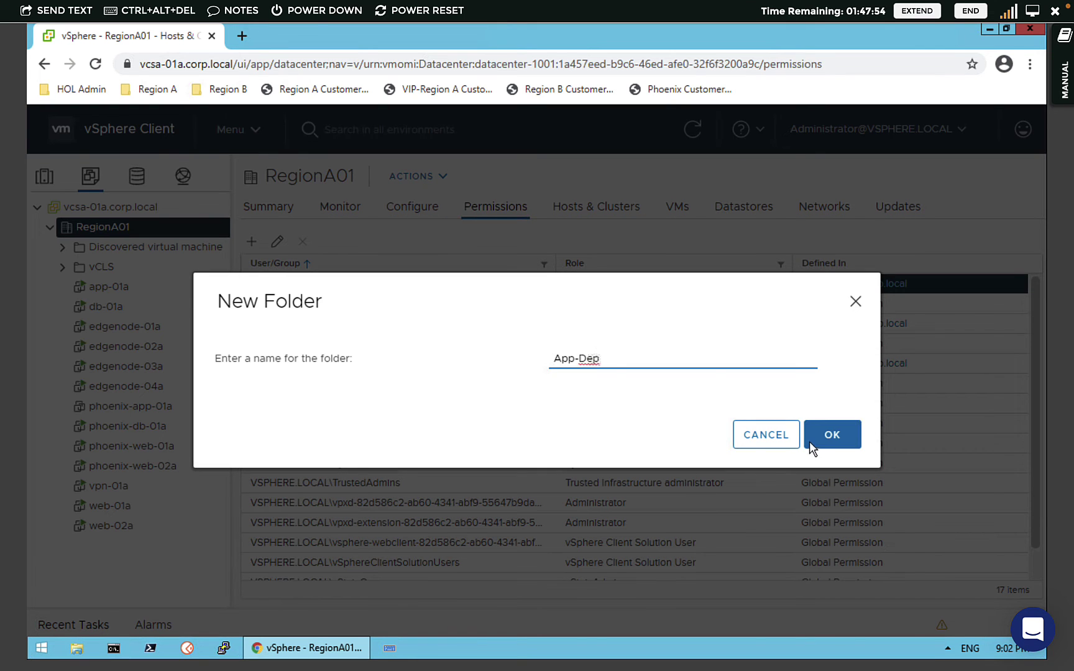
click(822, 440)
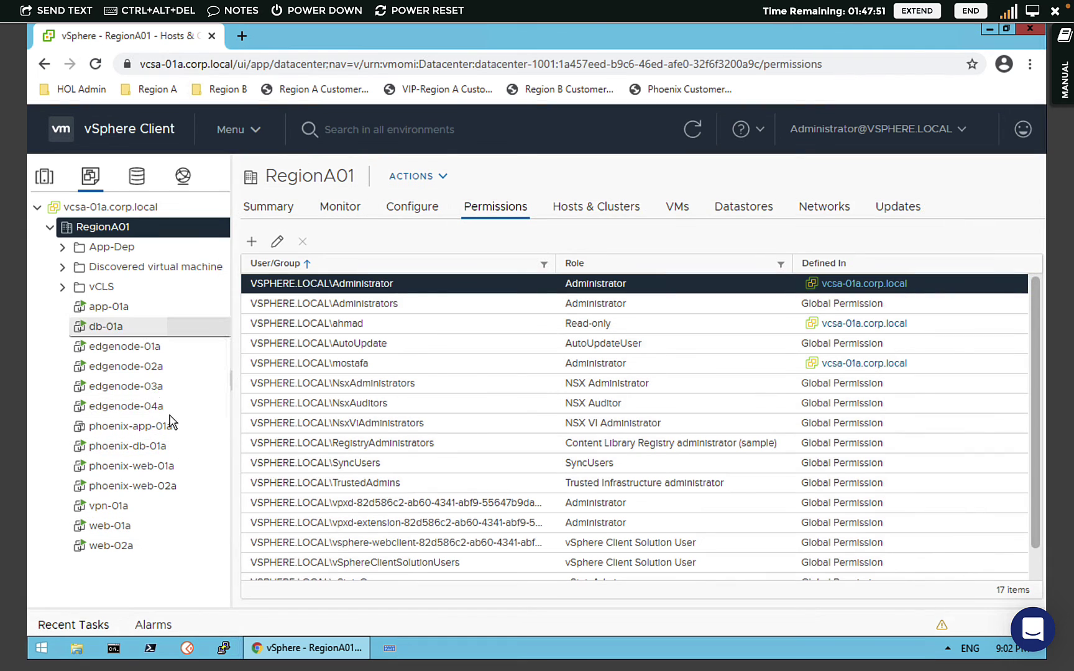
- Move app-01a, db-01a and web-01a into the App-Dep folder and view its summary
click(116, 312)
drag(116, 312, 122, 249)
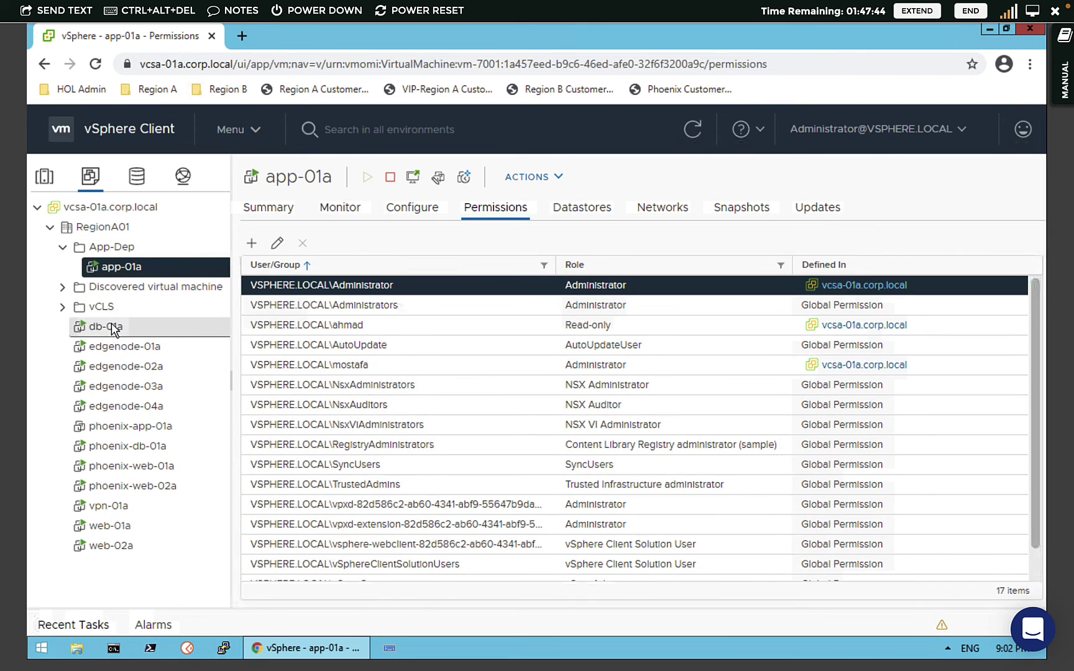
drag(110, 329, 128, 250)
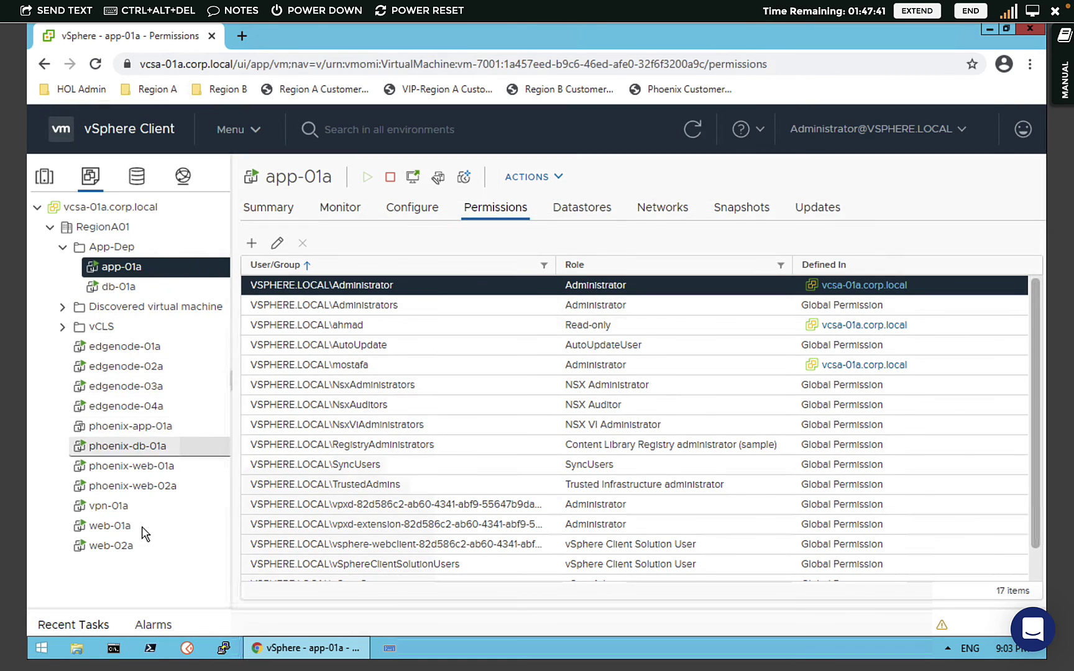
drag(155, 343, 128, 272)
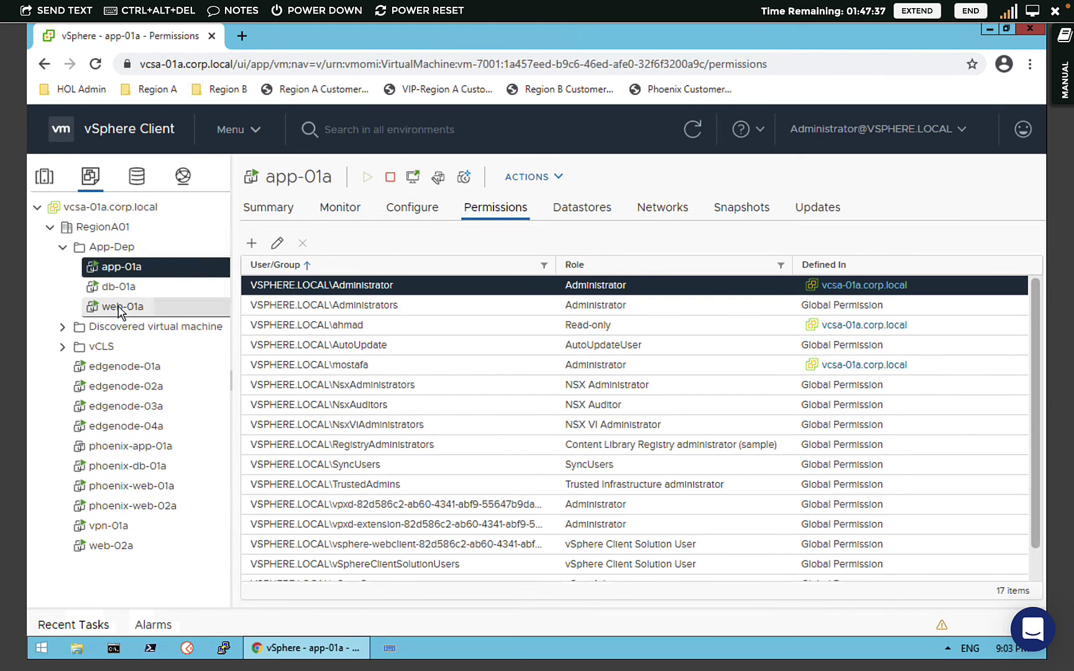
click(118, 247)
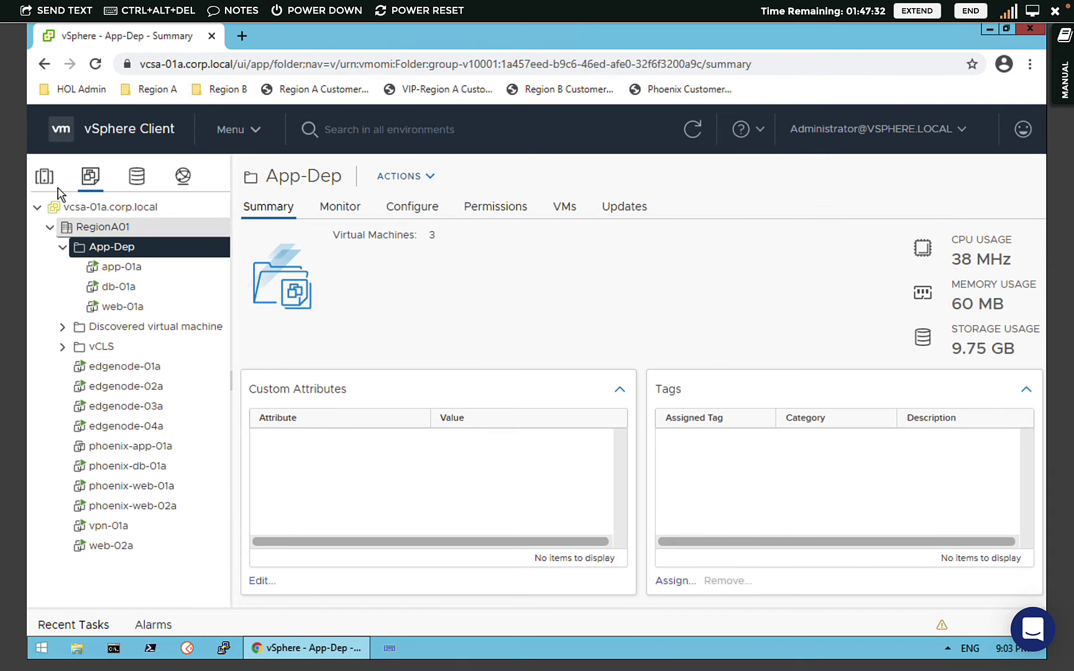
- Go to Administration > Single Sign On > Users and Groups
click(247, 129)
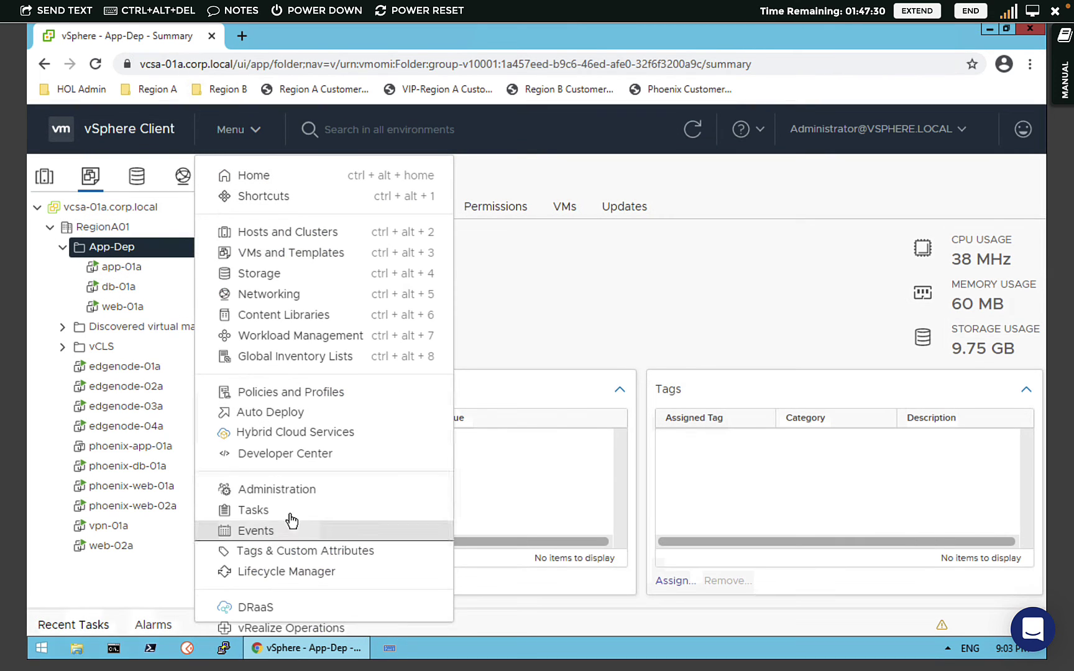
click(266, 494)
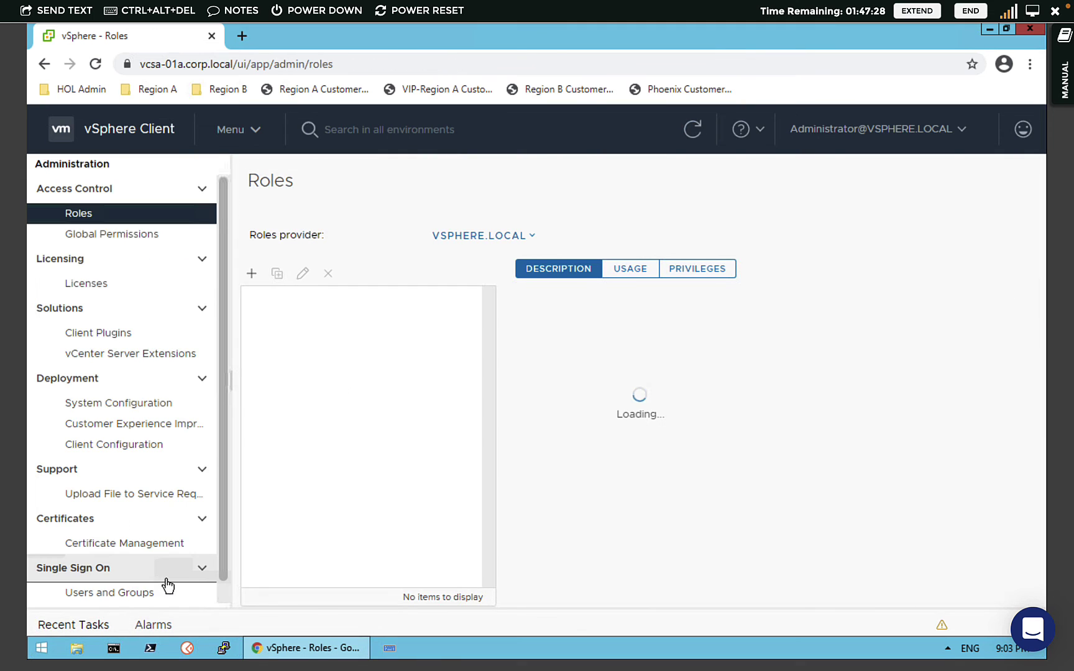
click(111, 593)
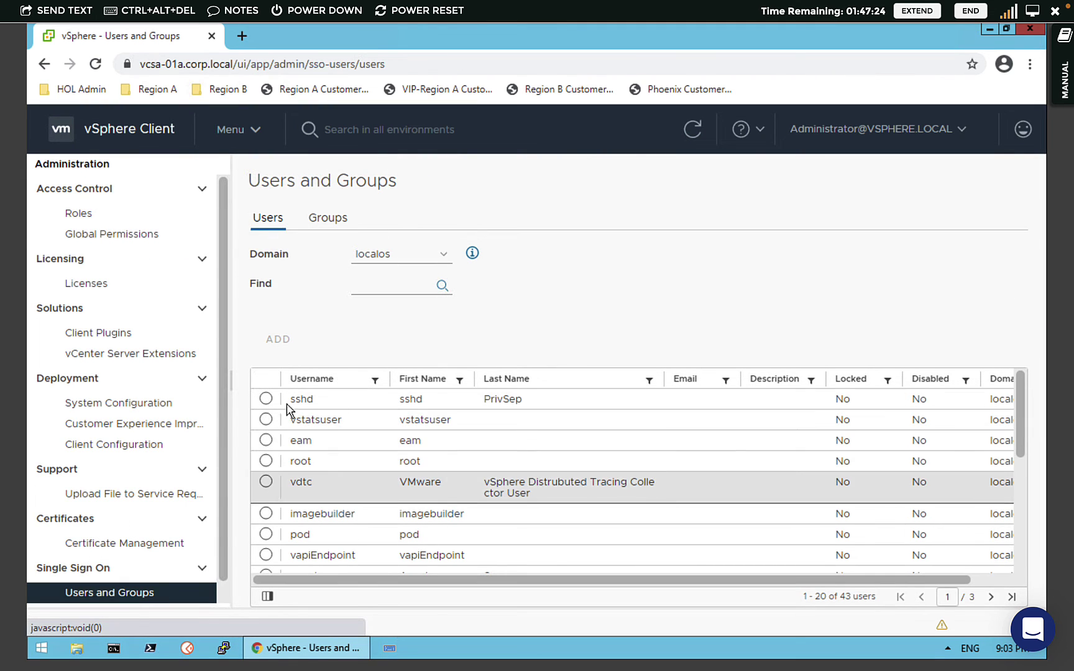
- Check the available user domains, keep localos, and return to the Users list
click(374, 255)
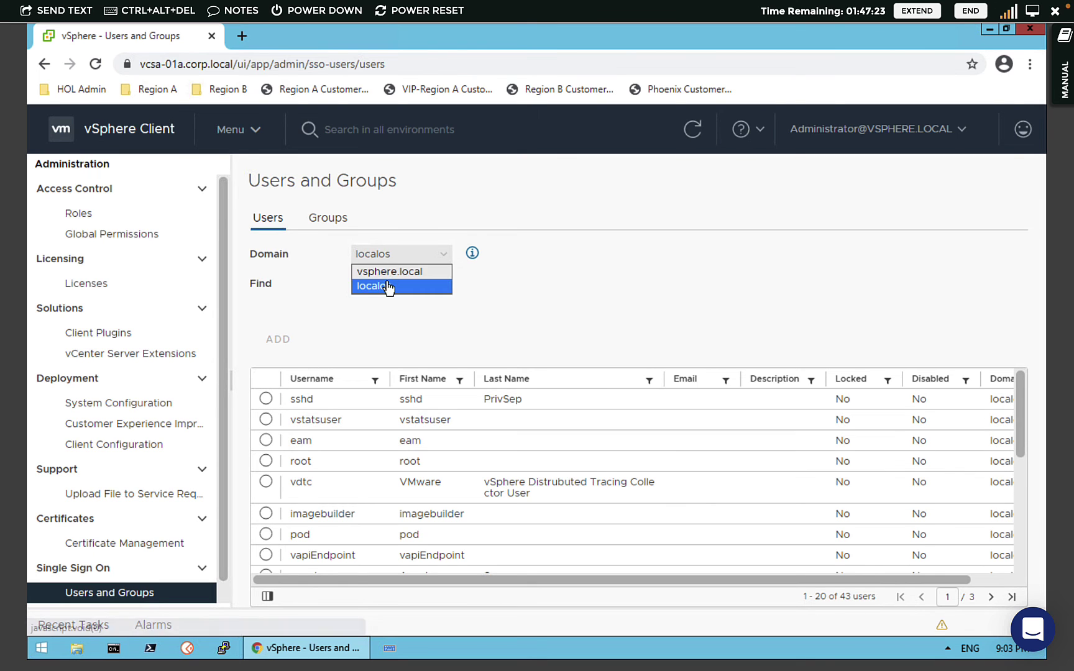
click(387, 283)
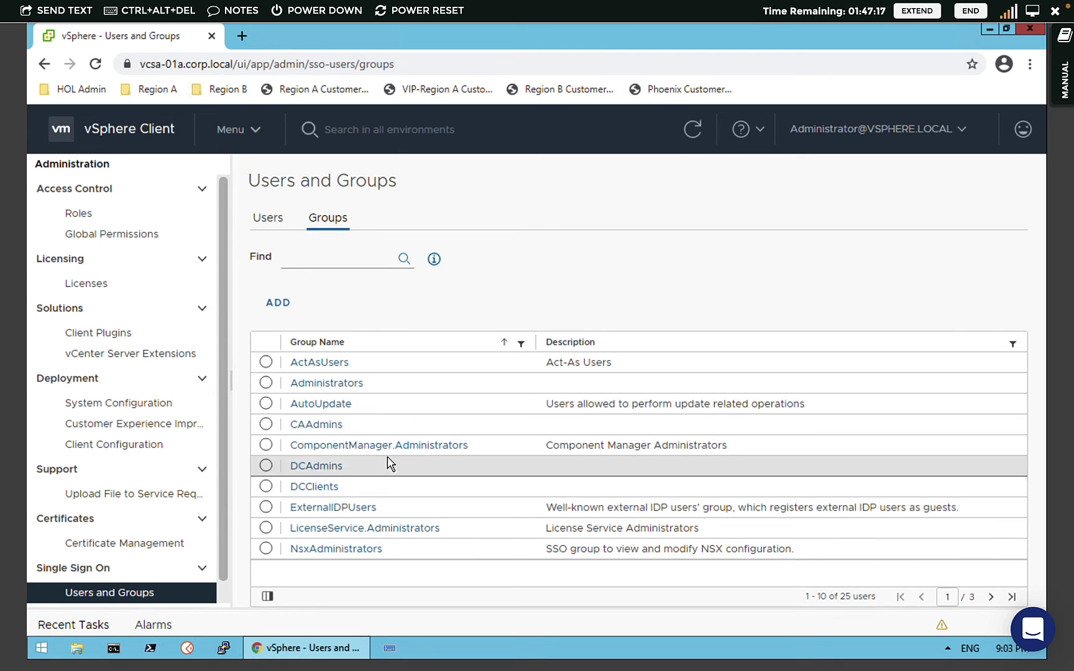
click(271, 223)
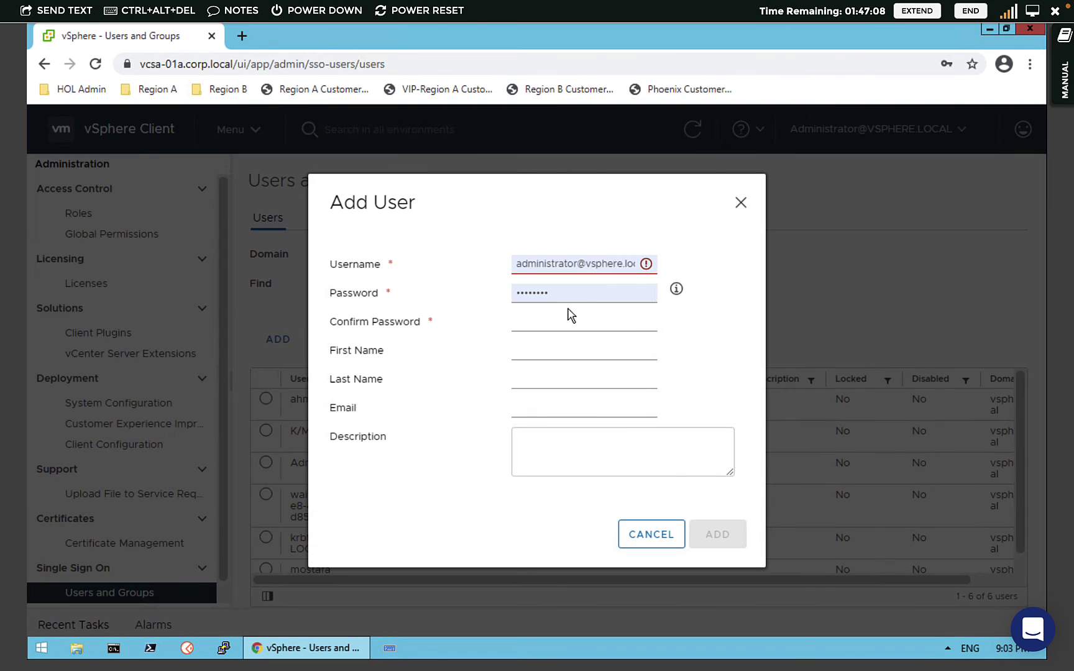
- Add SSO user dev01, replacing the autofilled username and entering and confirming its password
click(611, 268)
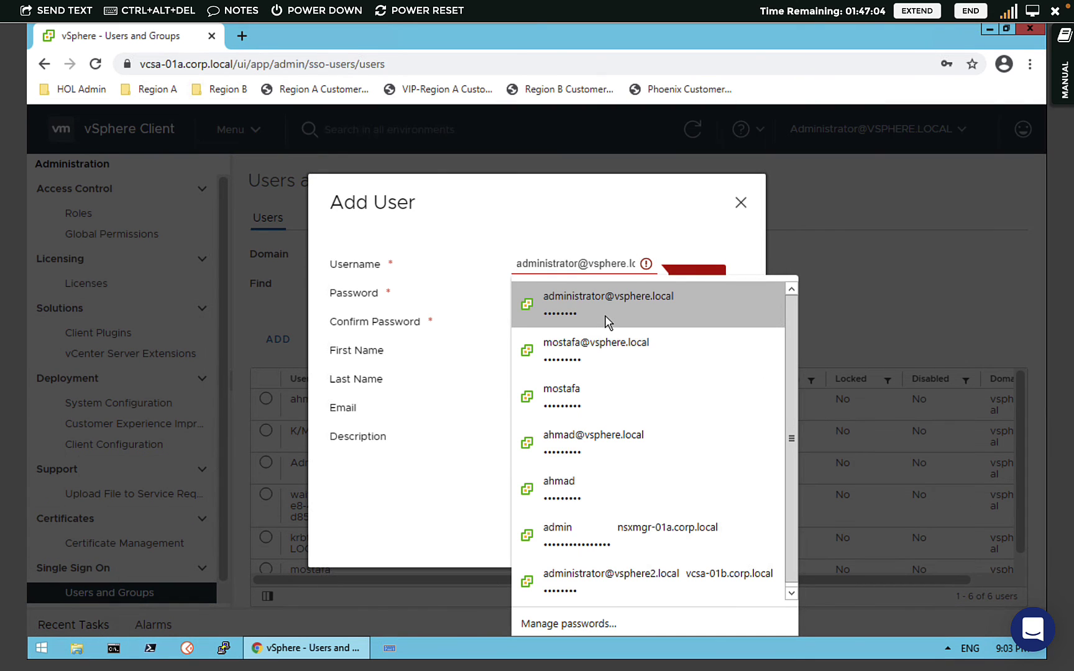
text(De)
key(BackSpace)
key(BackSpace)
key(BackSpace)
key(BackSpace)
key(BackSpace)
key(BackSpace)
key(BackSpace)
key(BackSpace)
key(BackSpace)
key(BackSpace)
key(BackSpace)
key(BackSpace)
key(BackSpace)
key(BackSpace)
key(BackSpace)
key(BackSpace)
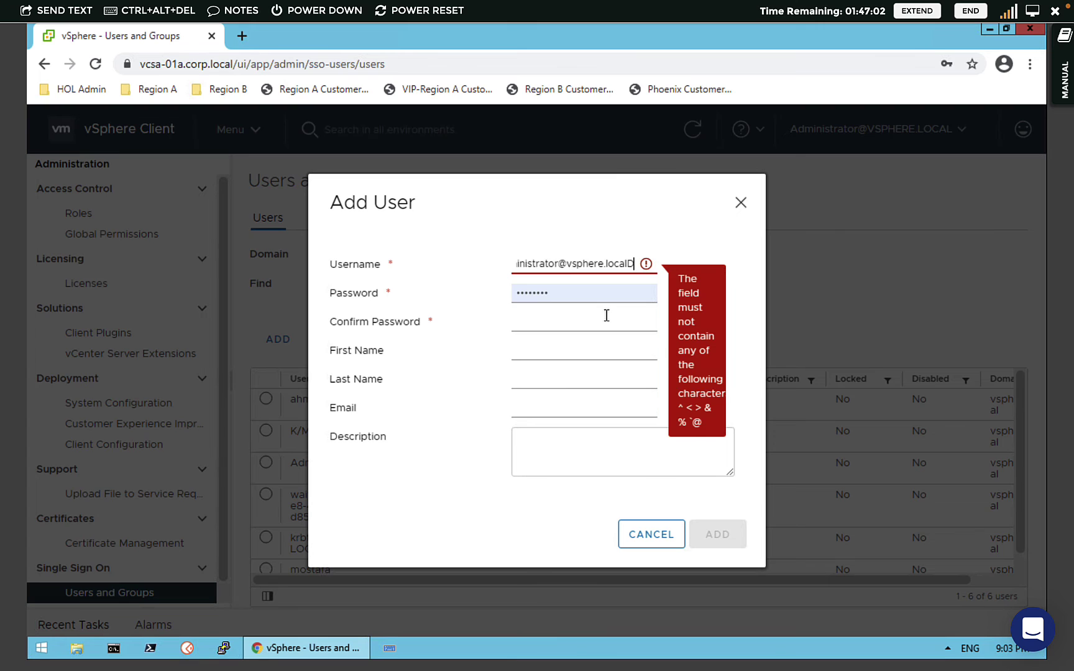
key(BackSpace)
key(BackSpace)
key(BackSpace)
key(BackSpace)
key(BackSpace)
key(BackSpace)
key(BackSpace)
key(BackSpace)
key(BackSpace)
key(BackSpace)
key(BackSpace)
key(BackSpace)
key(BackSpace)
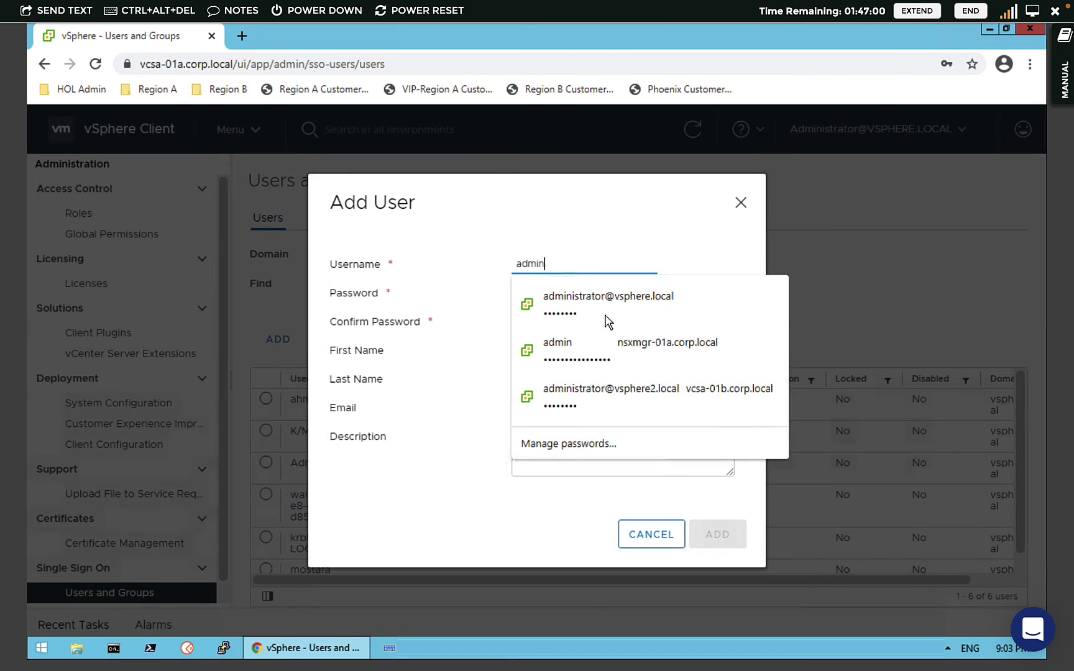
text(dev)
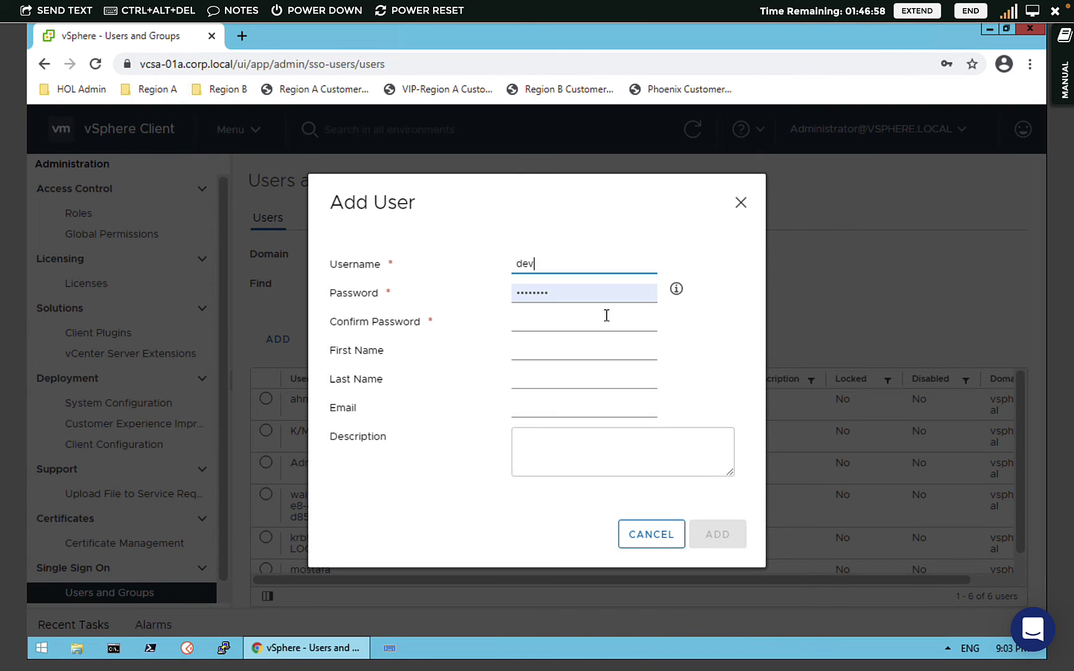
text(01)
double_click(597, 299)
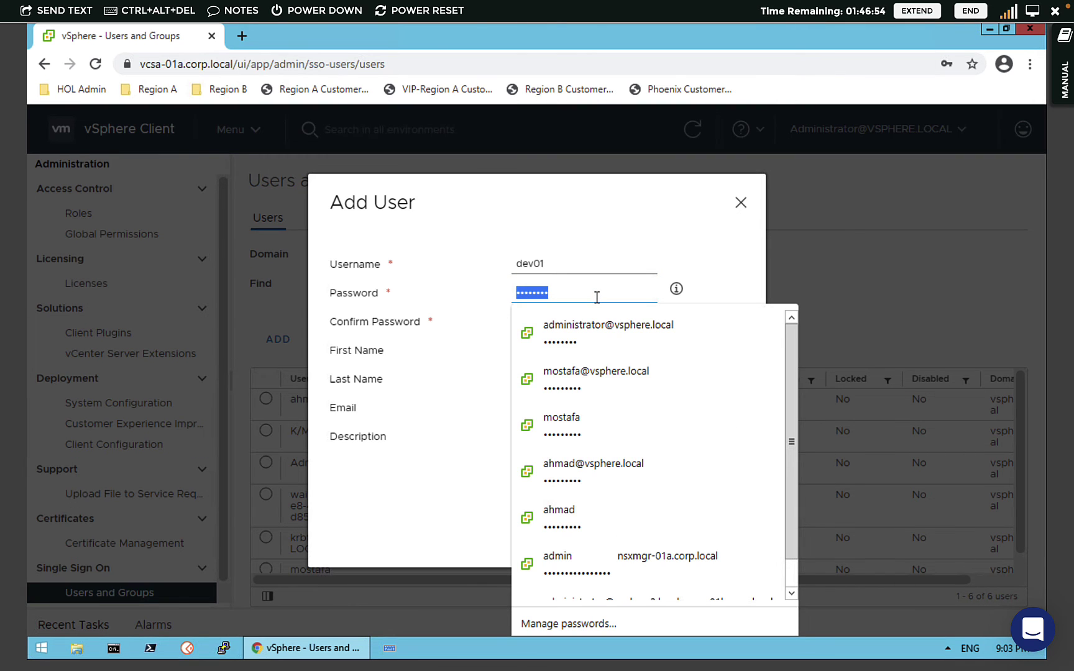
text(VMware1!)
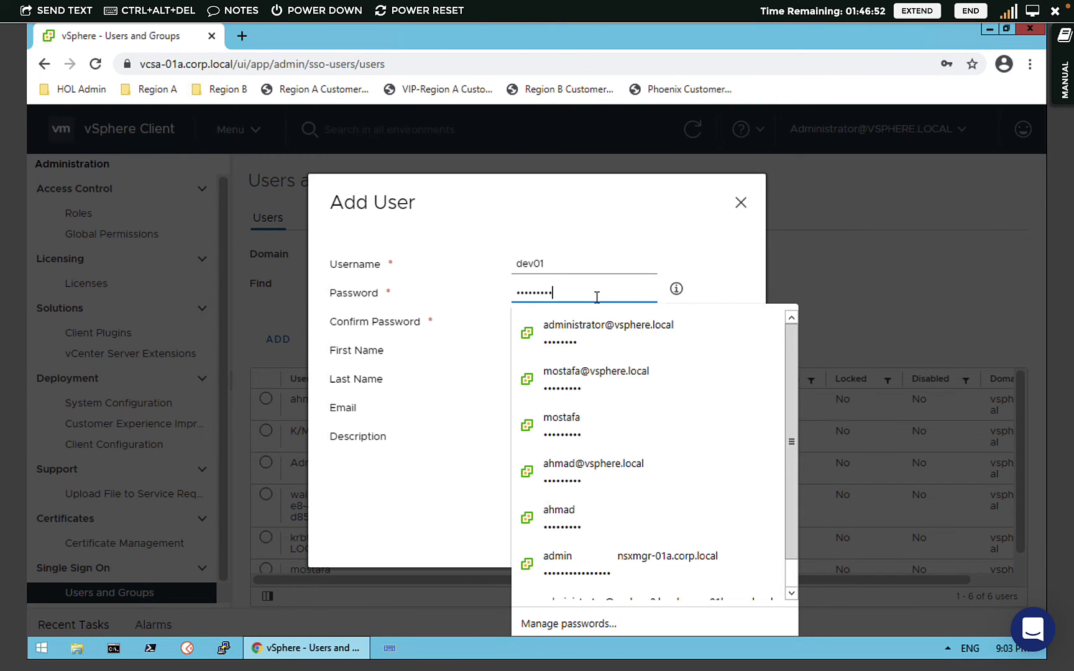
key(Tab)
key(Tab)
text(VMware1!)
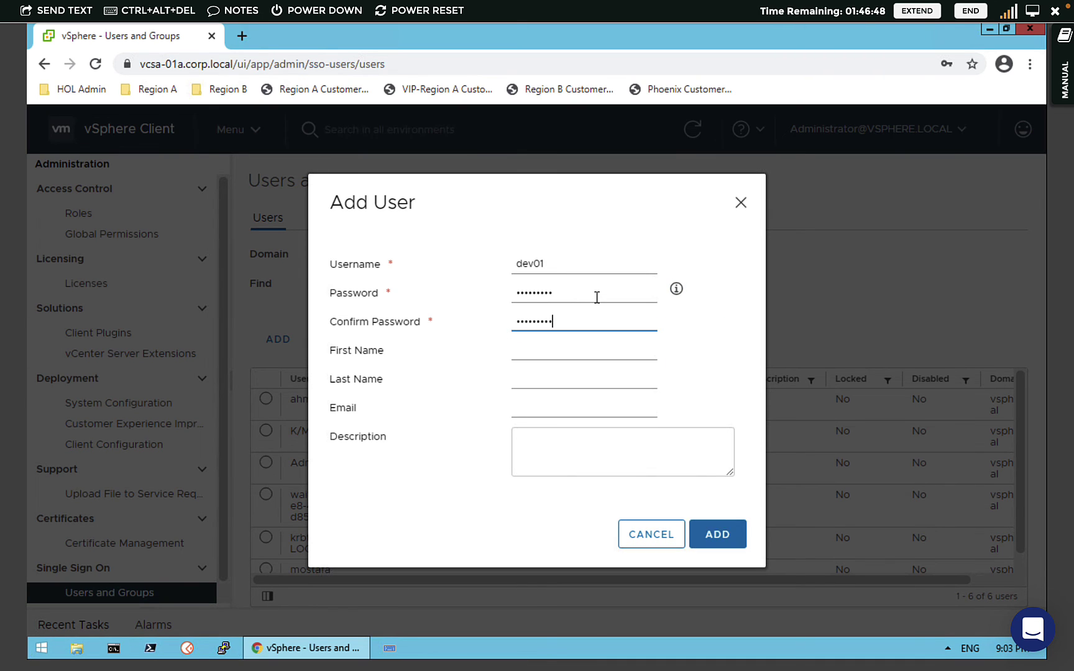
click(719, 543)
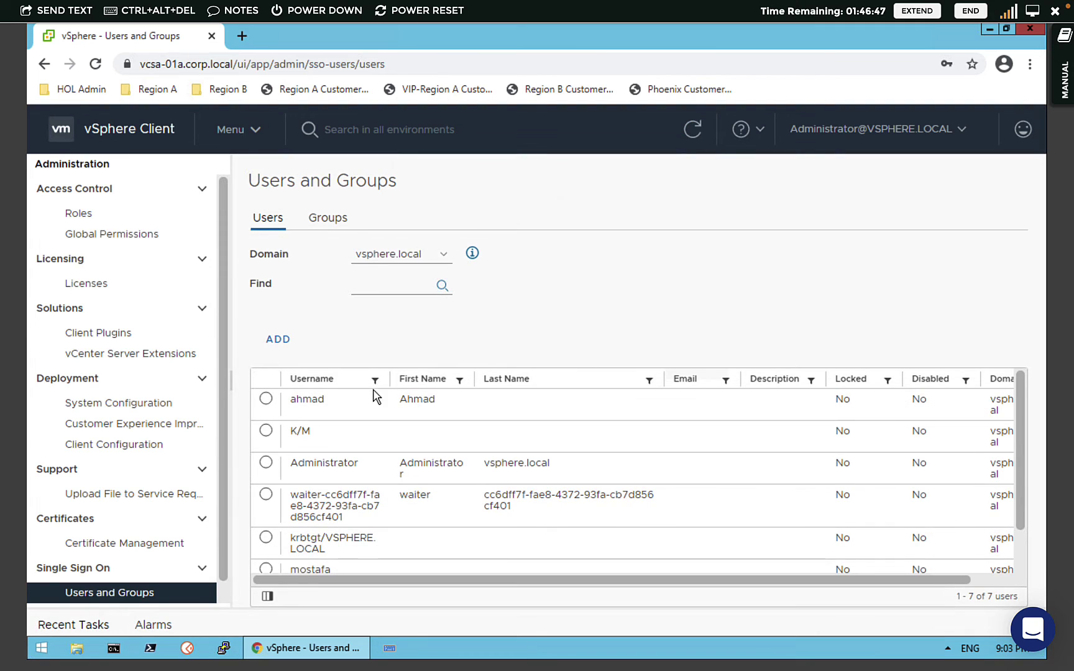
- Open App-Dep's Permissions in the VMs and Templates inventory and start adding a permission
click(235, 138)
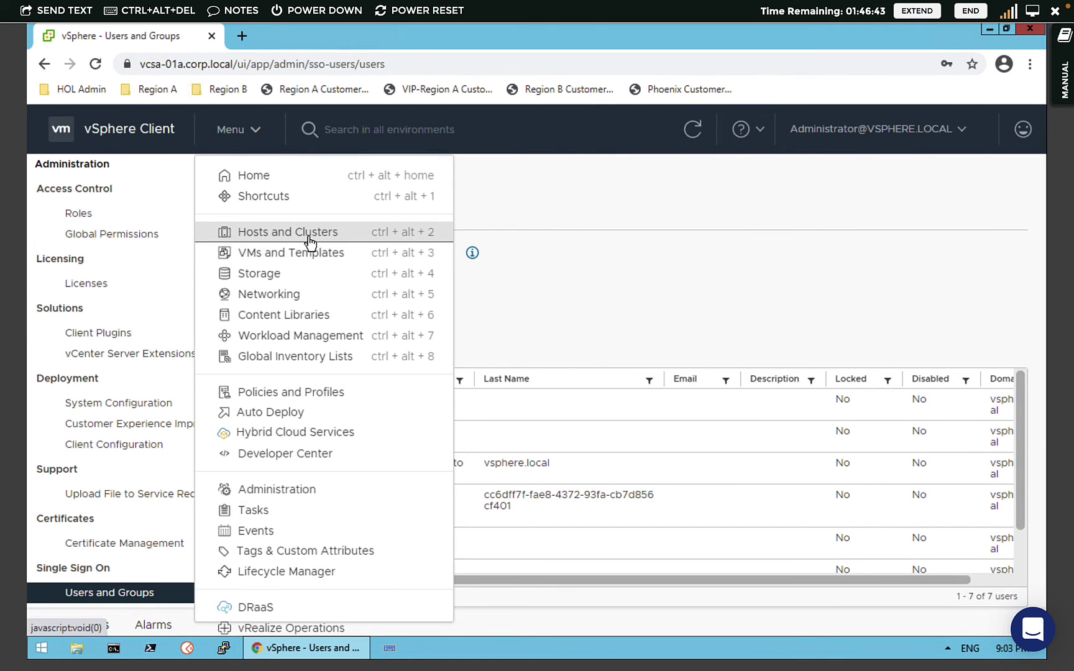
click(309, 241)
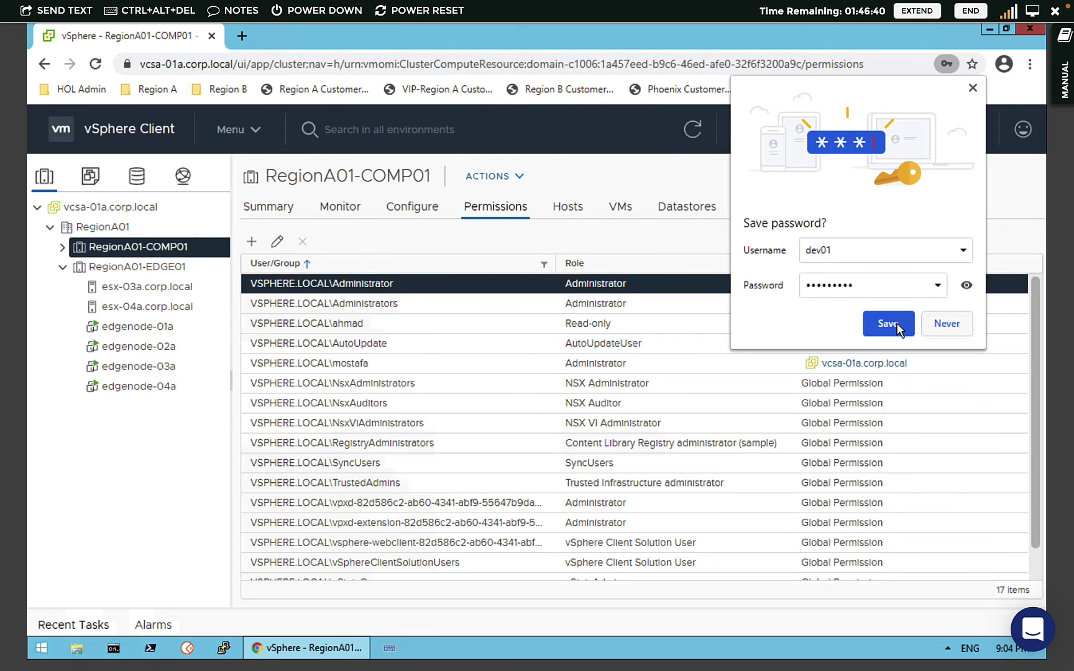
click(888, 324)
click(90, 176)
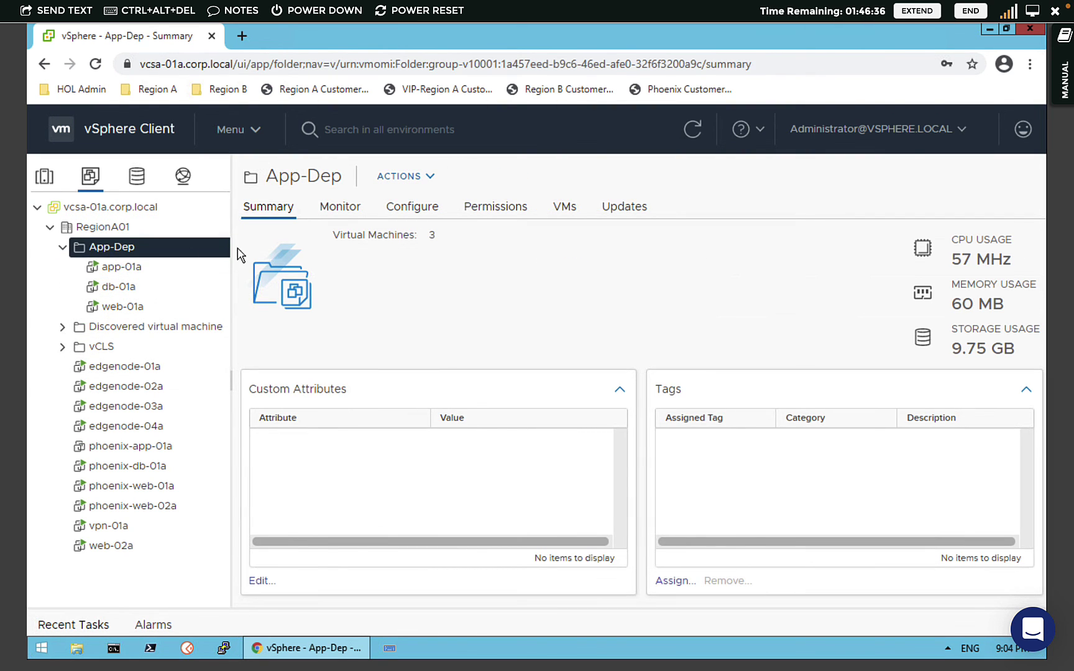
click(484, 208)
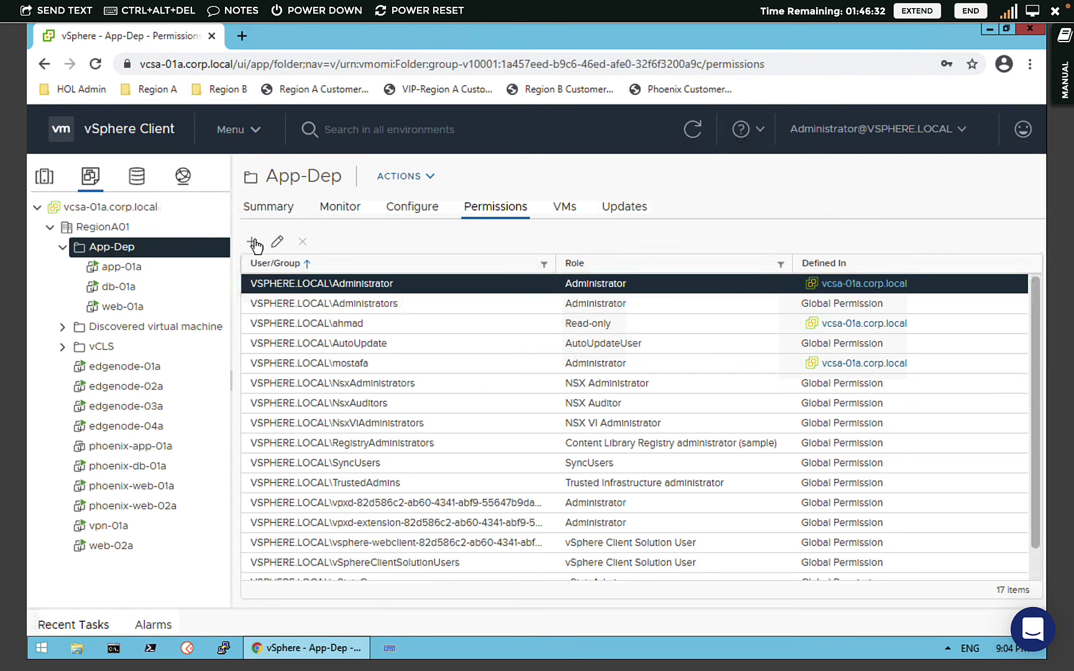
click(253, 243)
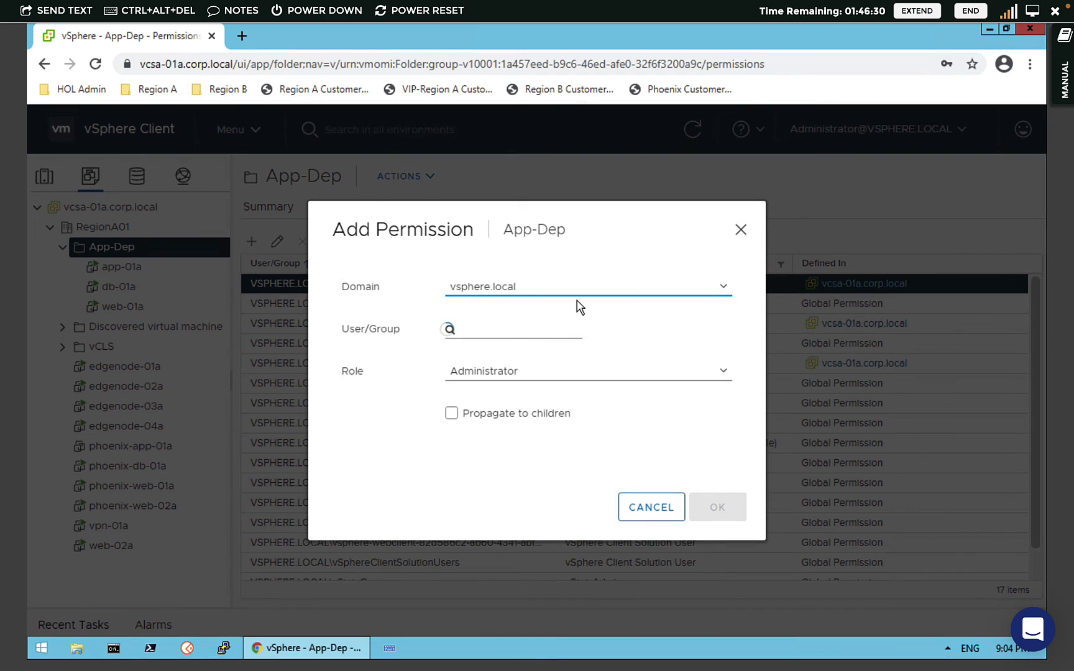
- Grant vsphere.local user dev01 Administrator on App-Dep, propagating to children, and select the new entry
click(556, 295)
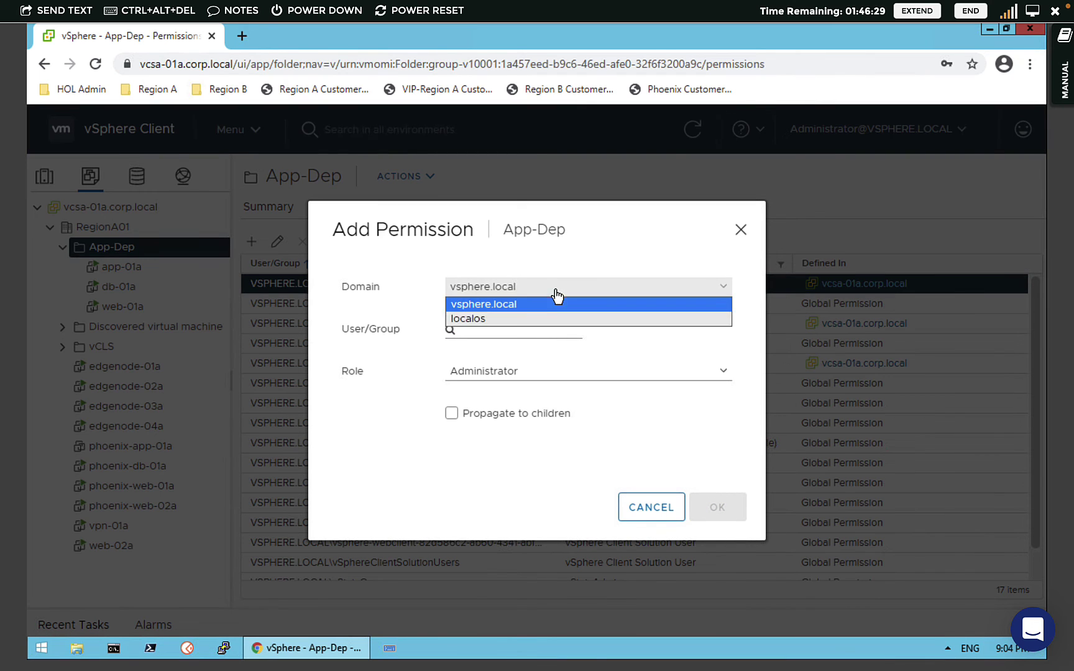
click(444, 276)
click(488, 332)
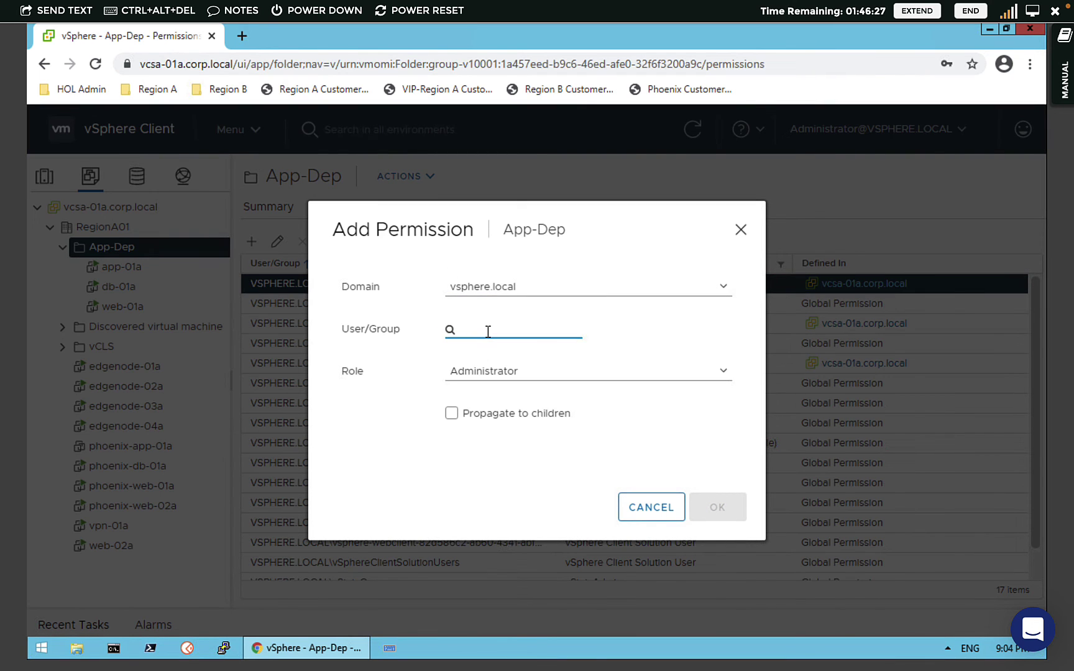
text(dev)
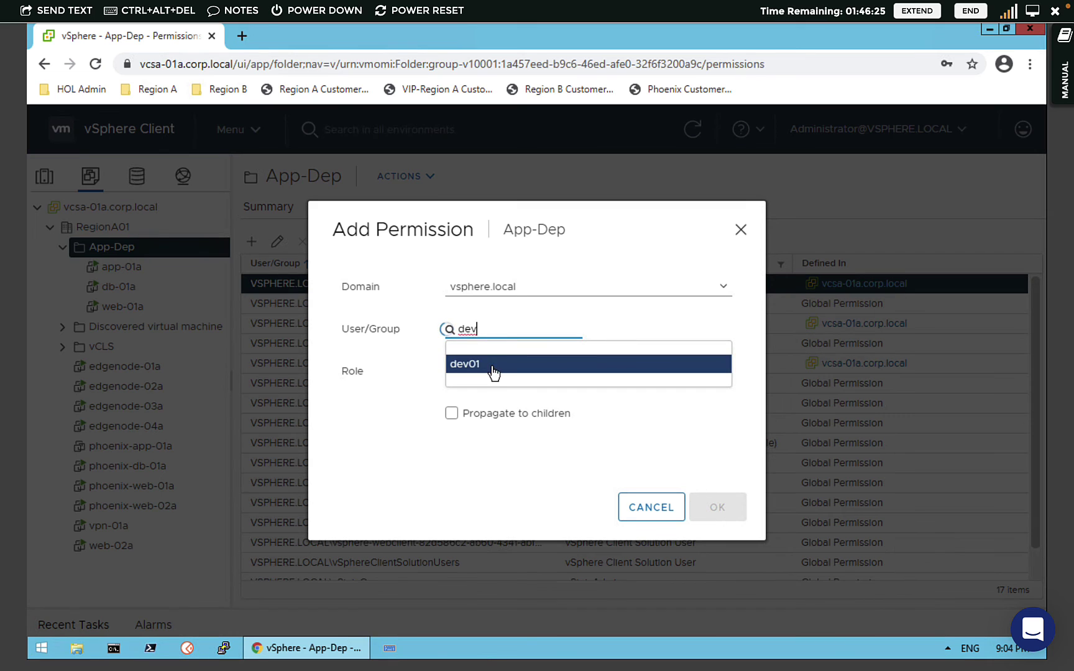
click(492, 369)
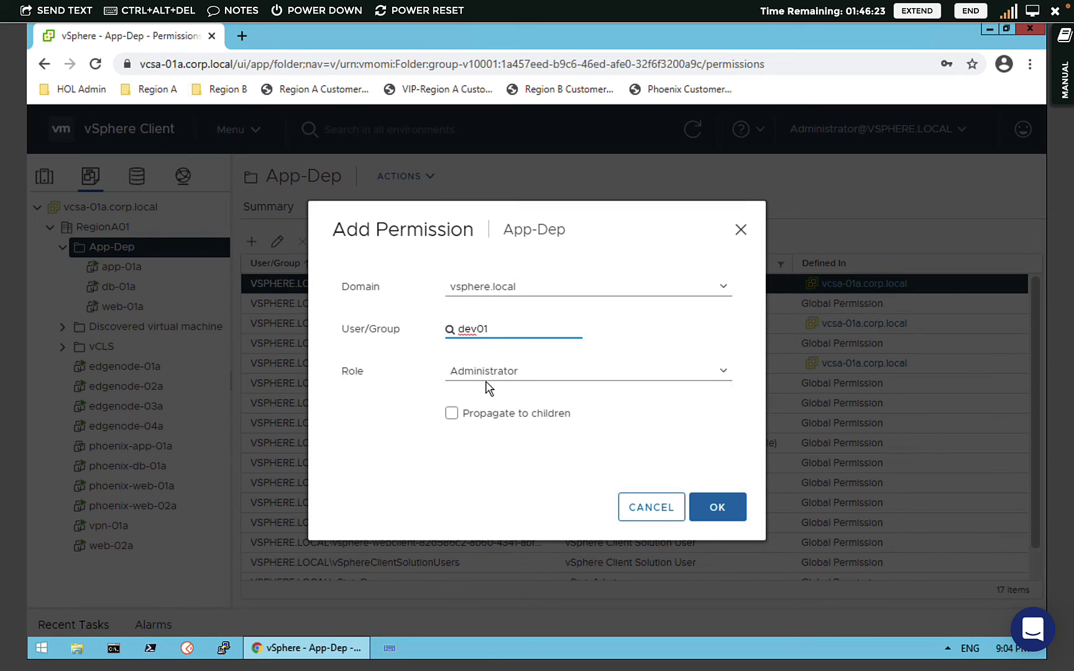
click(459, 417)
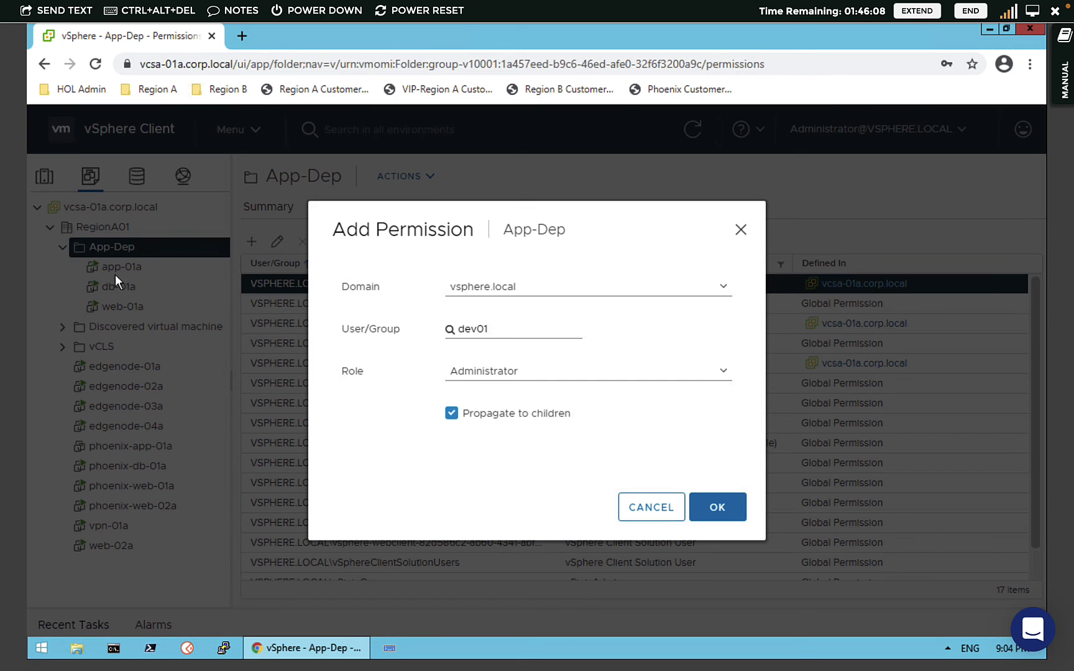
click(721, 509)
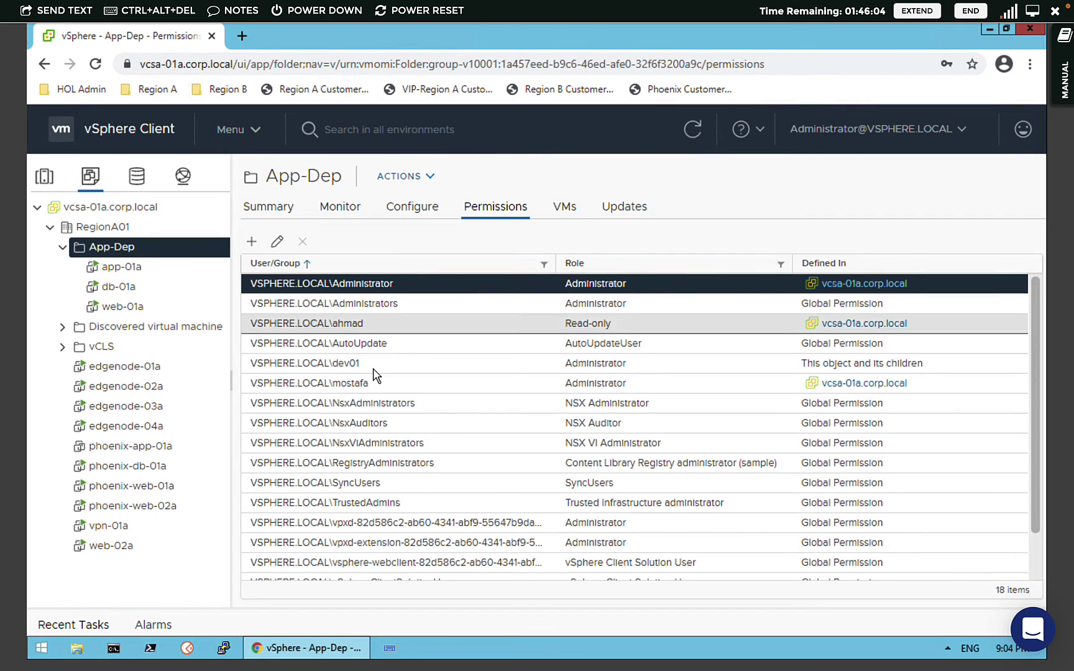
click(365, 364)
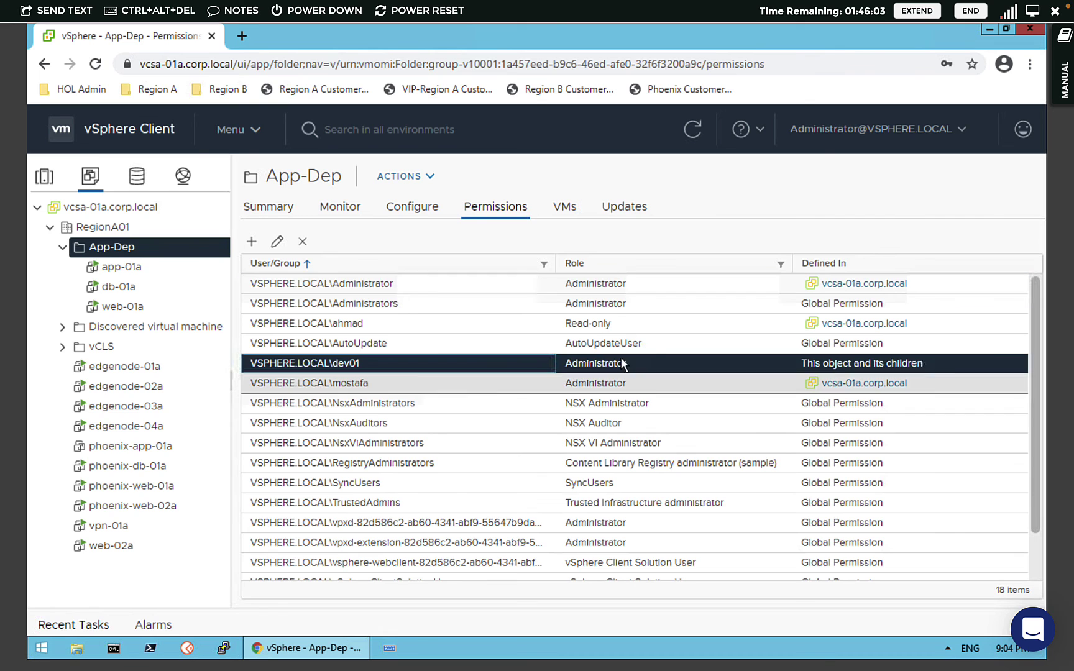
click(864, 128)
click(808, 274)
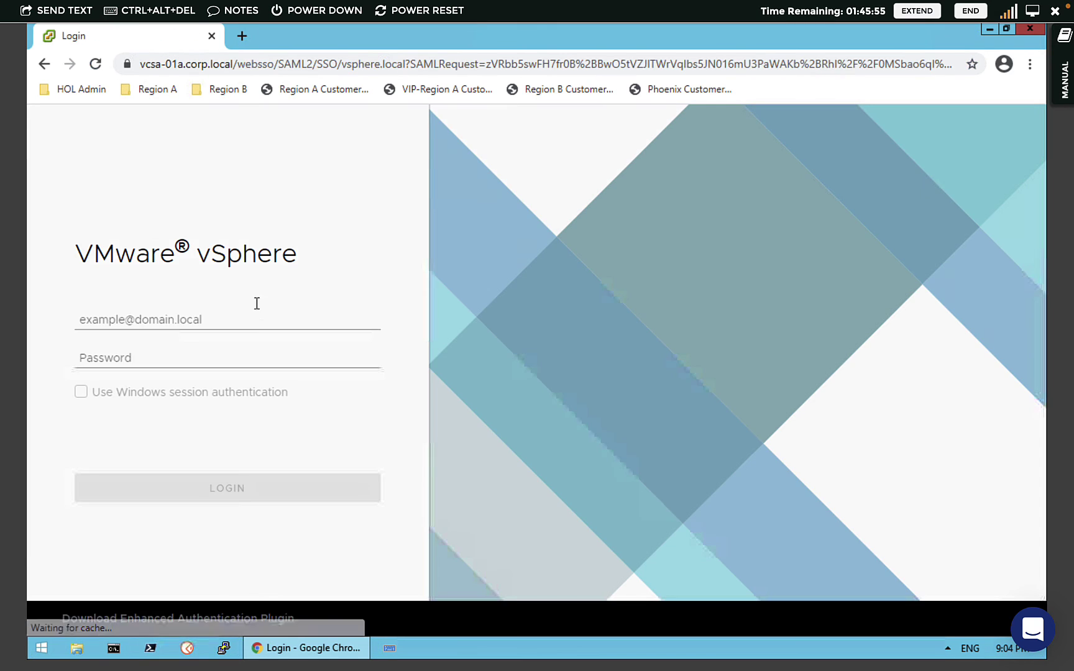
click(157, 320)
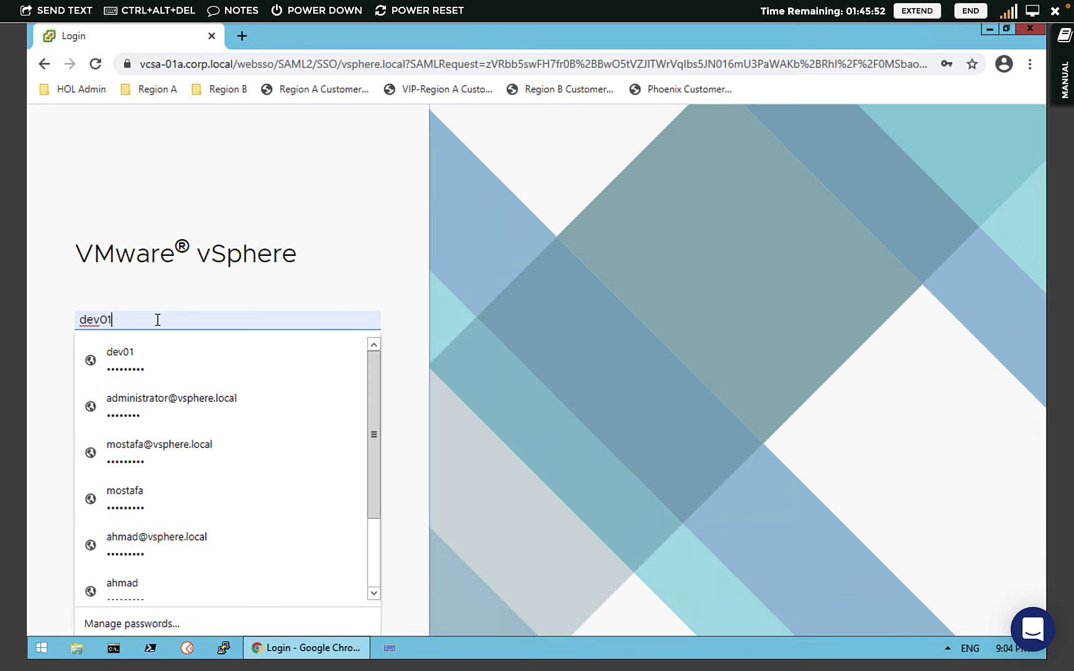
text(@vsp)
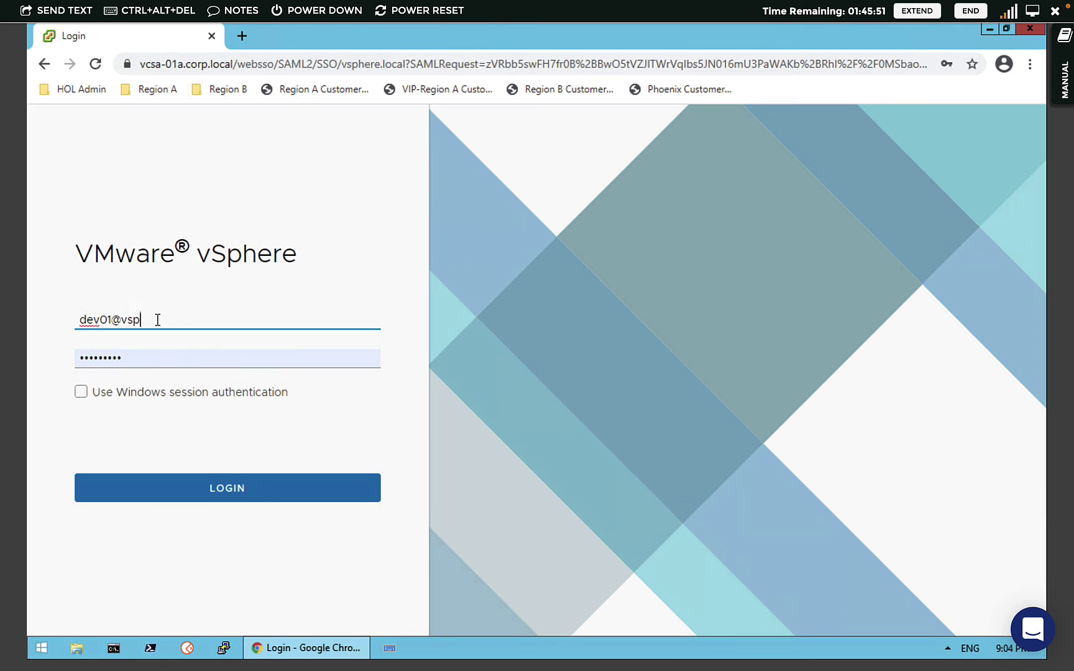
text(here.local)
key(Return)
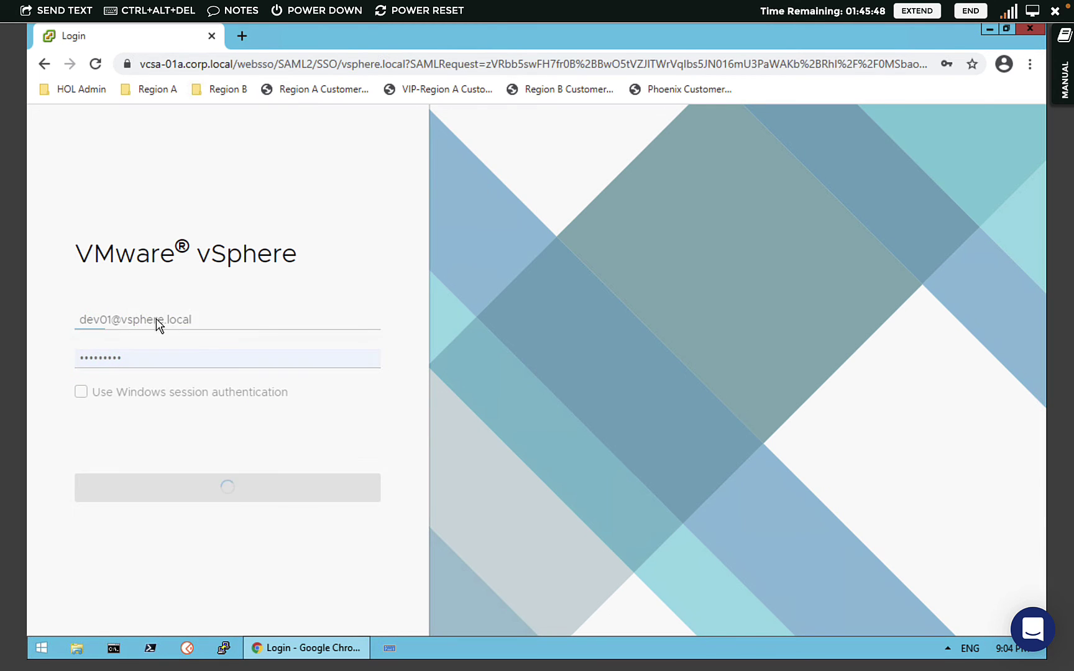
click(889, 323)
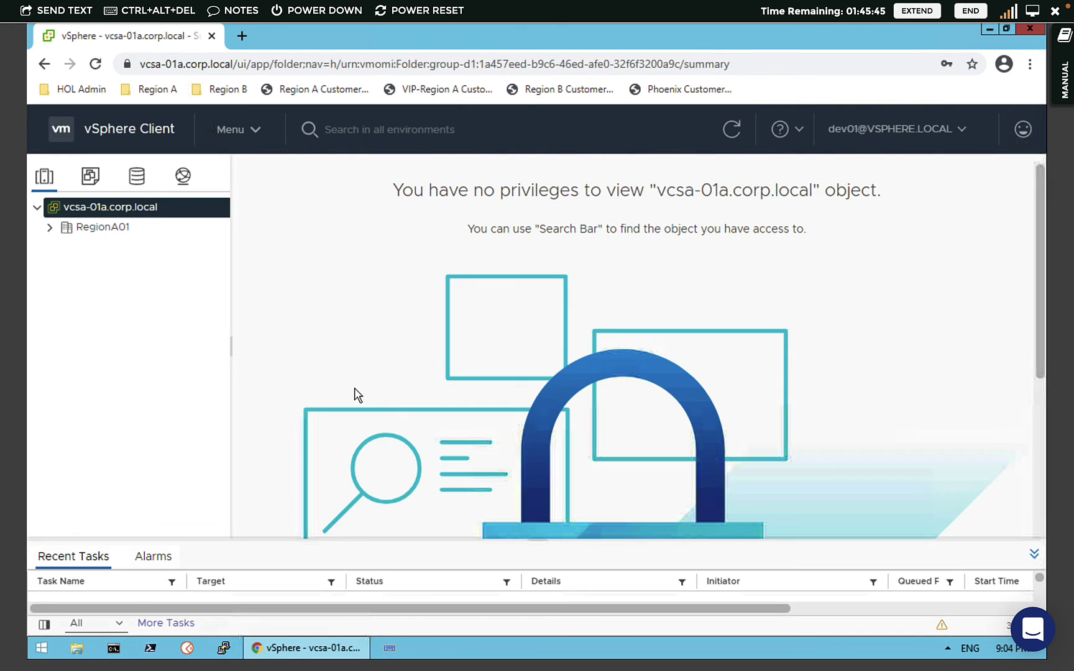
- Highlight the no-privileges messages for vcsa-01a.corp.local and the RegionA01 datacenter
drag(411, 191, 812, 192)
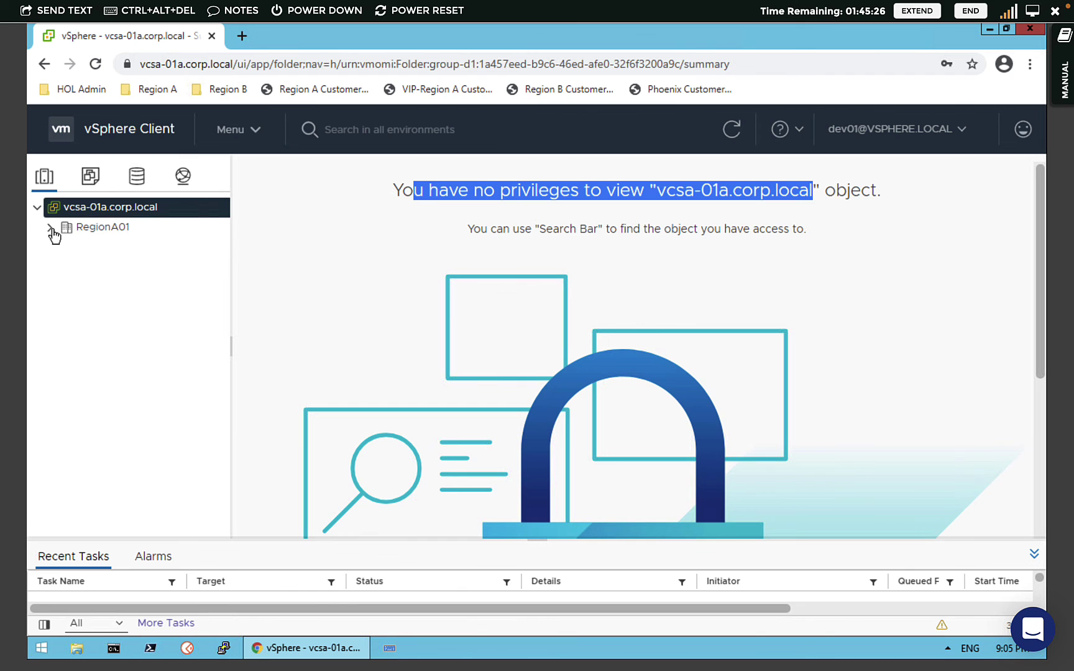
click(98, 236)
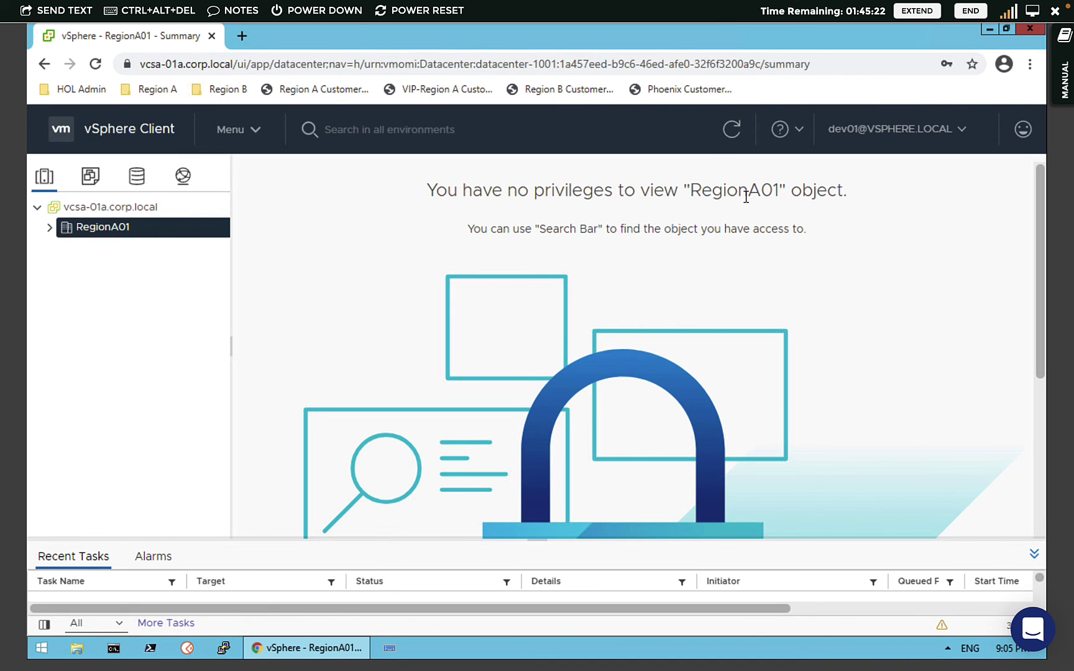
drag(746, 197, 624, 193)
click(89, 329)
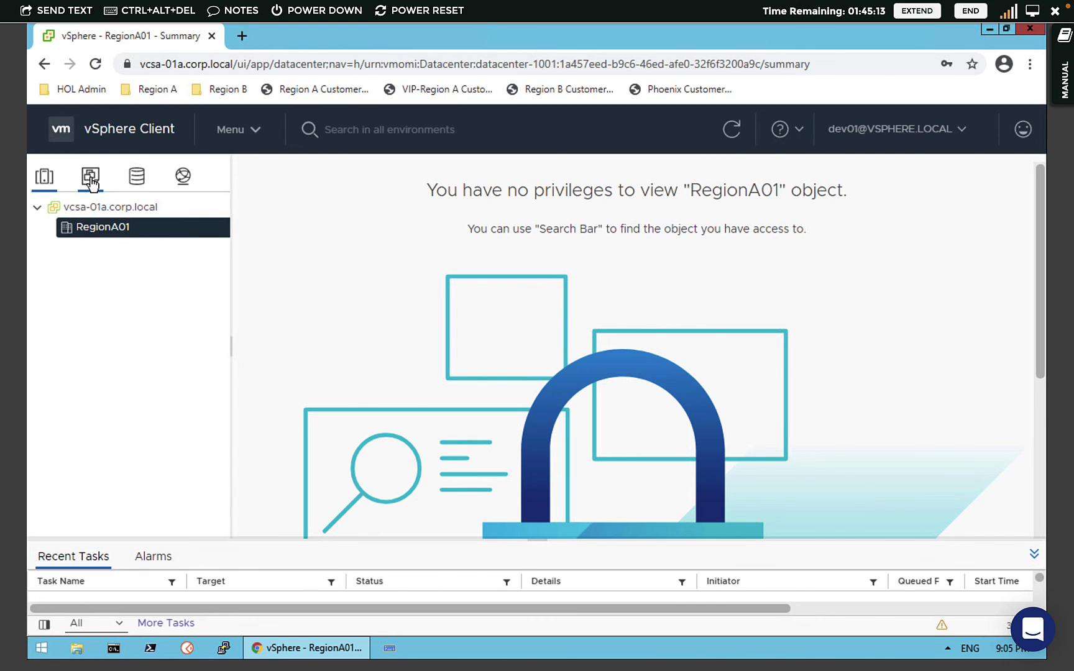
- In VMs and Templates, expand RegionA01 and App-Dep and open the App-Dep summary
click(91, 180)
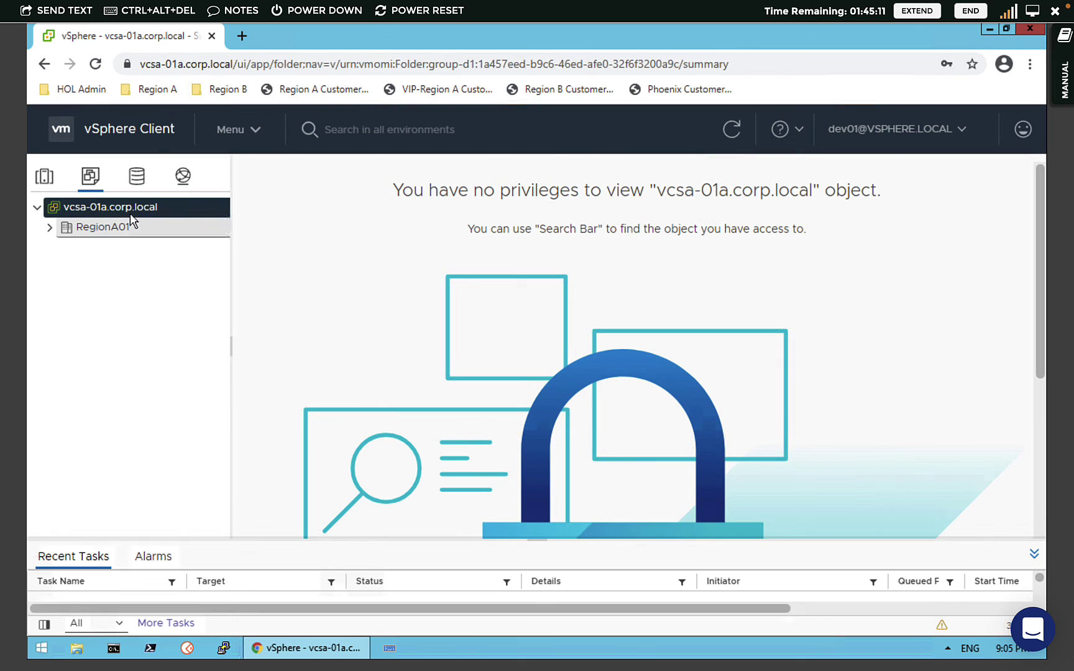
click(93, 230)
click(50, 228)
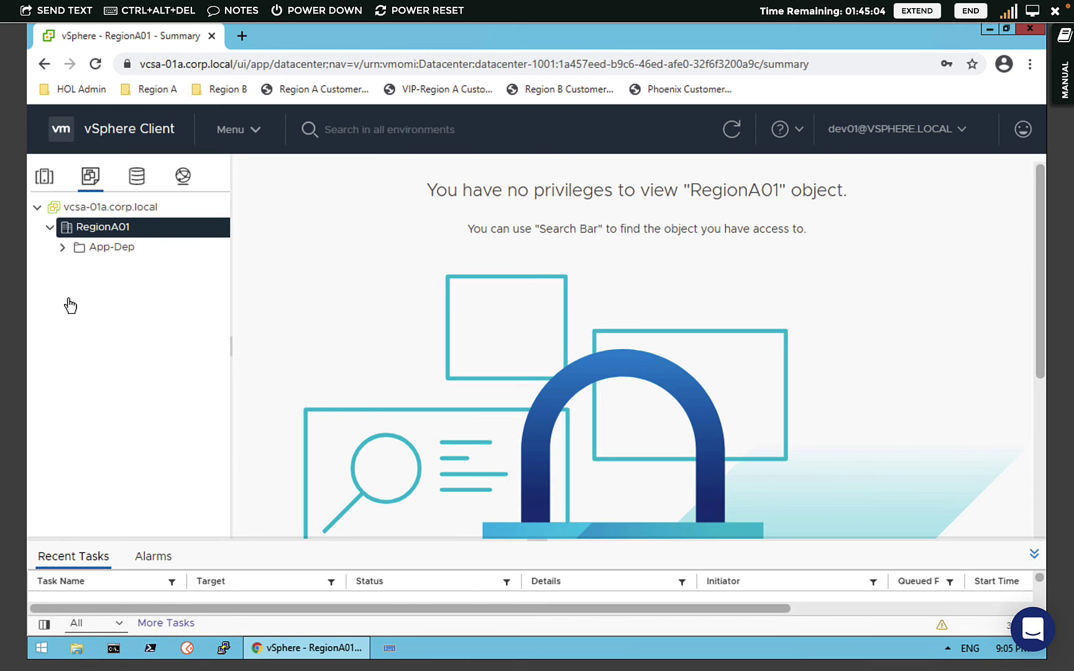
click(62, 247)
click(115, 246)
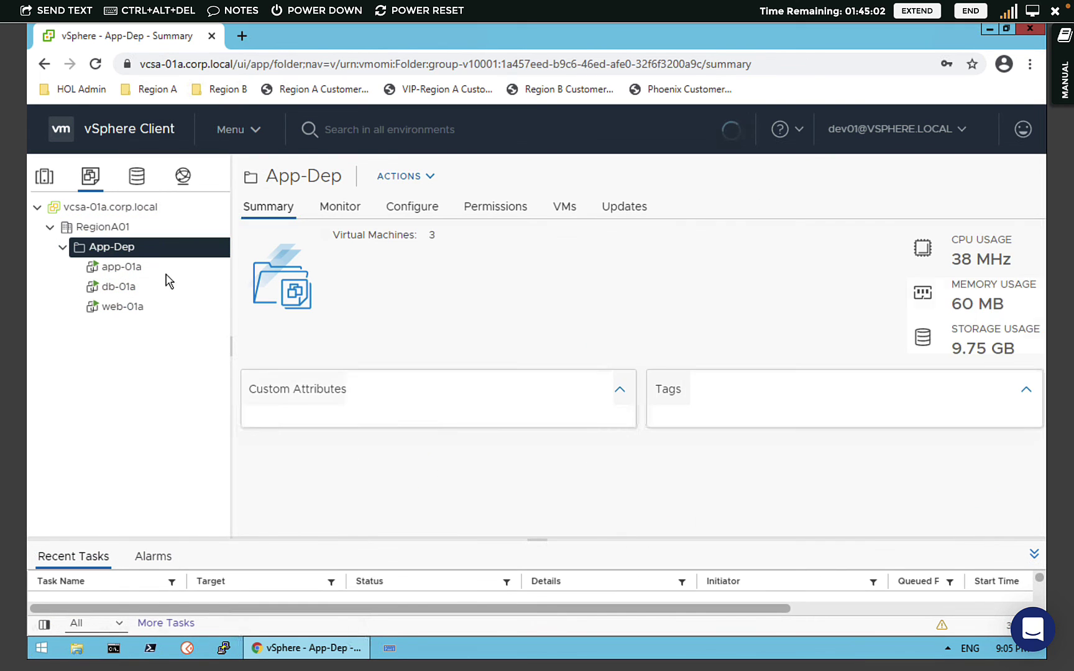
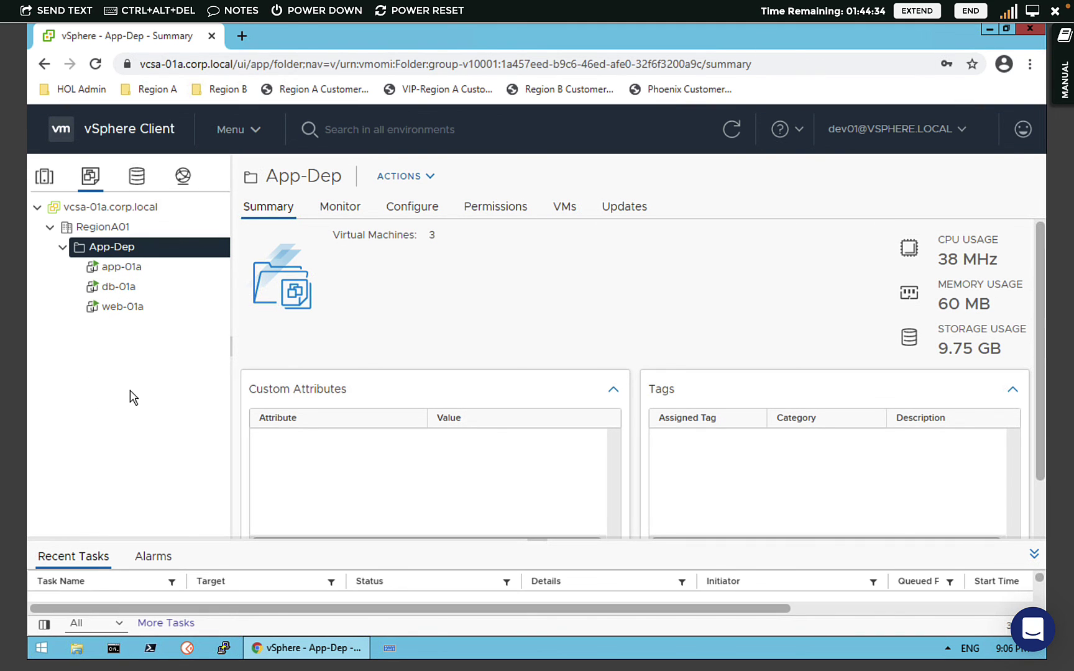
- Open app-01a's summary and twice inspect its Actions context menu for the restricted user's permitted actions
click(131, 272)
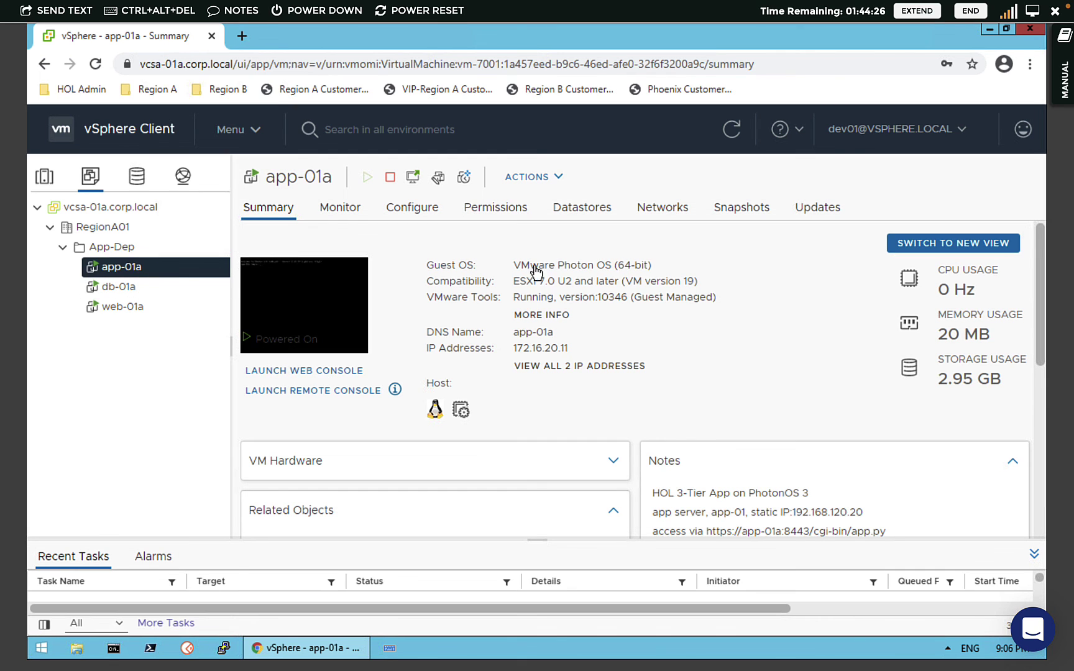
right_click(132, 272)
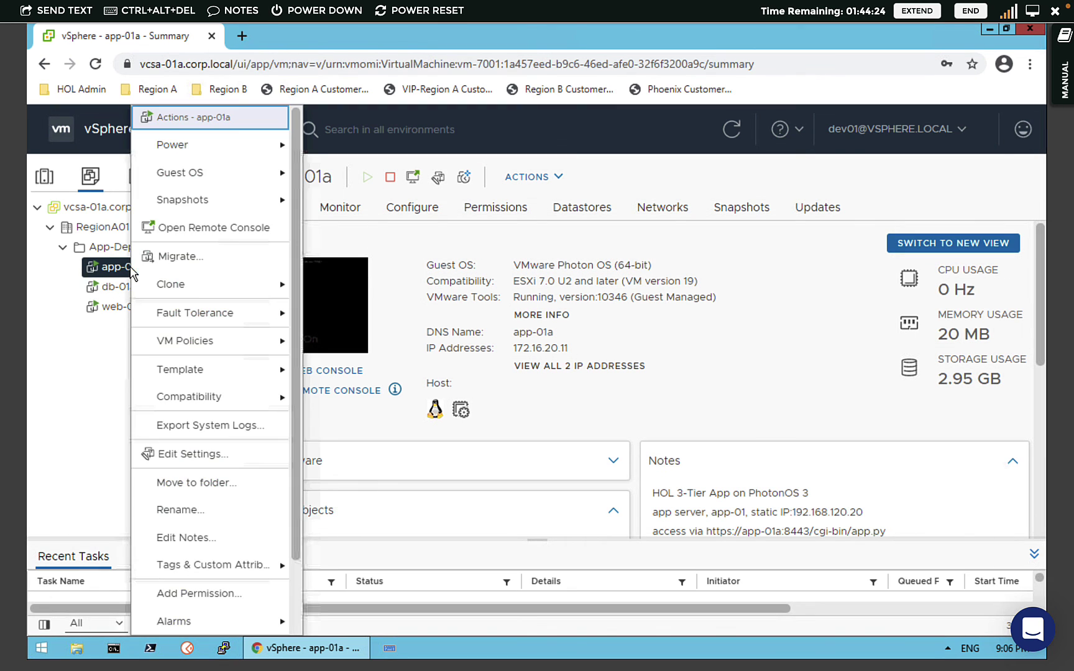
mouse_move(200, 149)
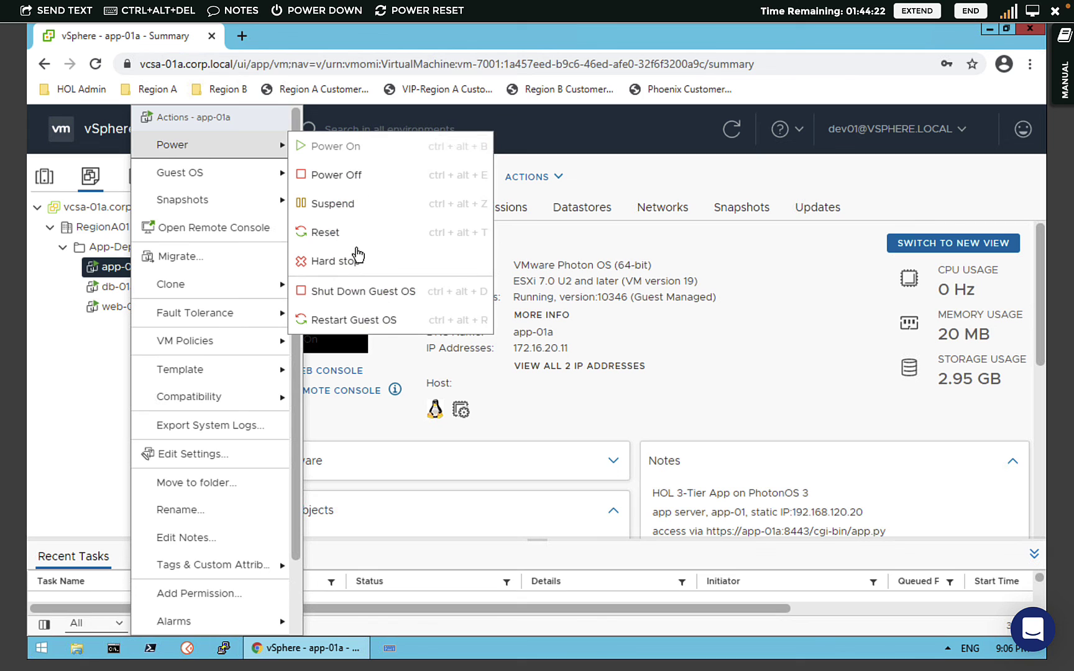
click(89, 368)
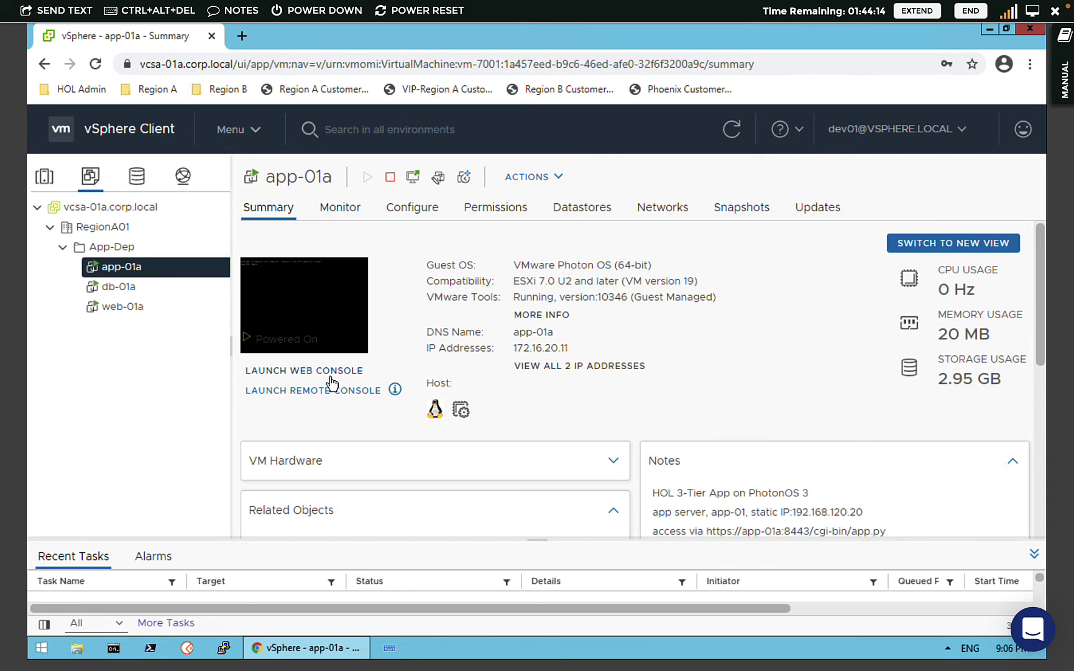
right_click(121, 273)
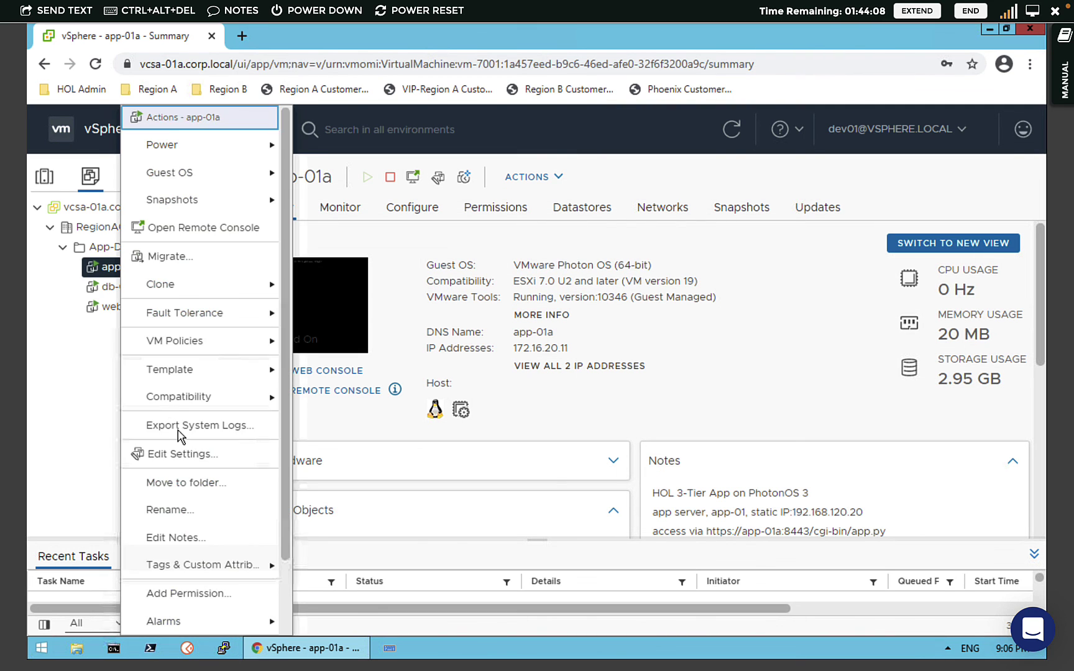
click(90, 428)
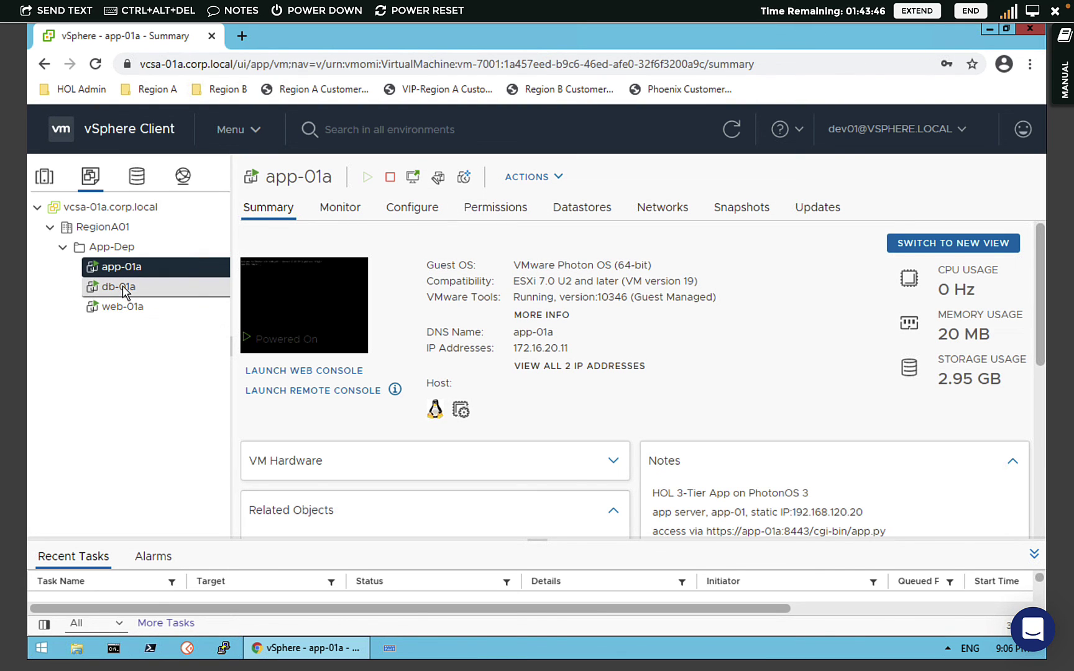
- Select web-01a, confirm Storage and Networking show no privileges, then return to VMs and Templates
click(118, 307)
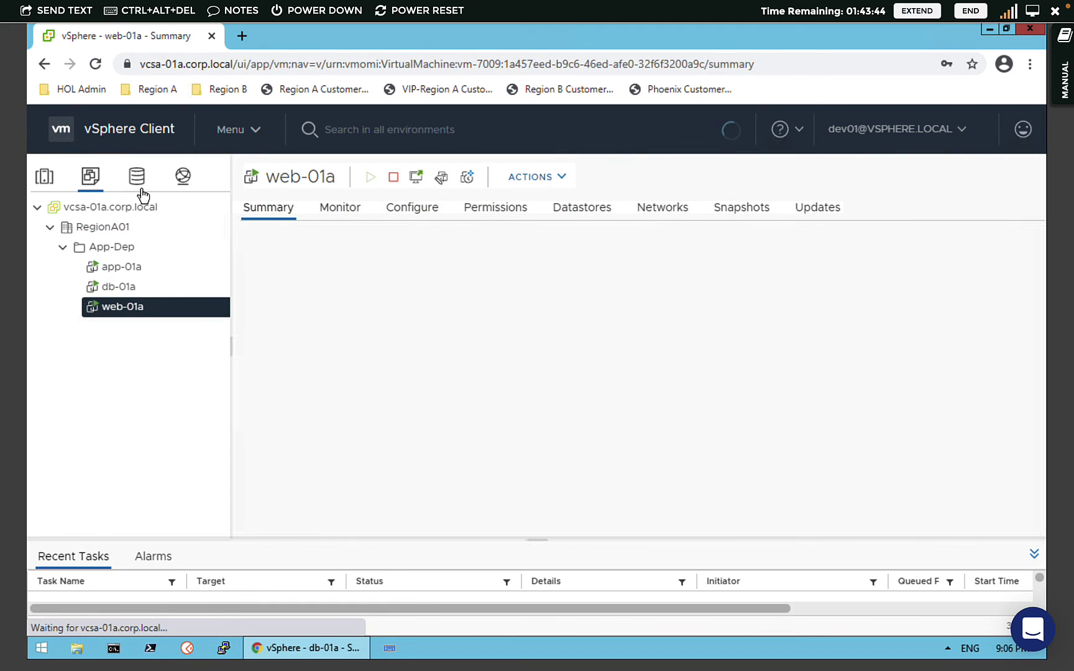
click(141, 189)
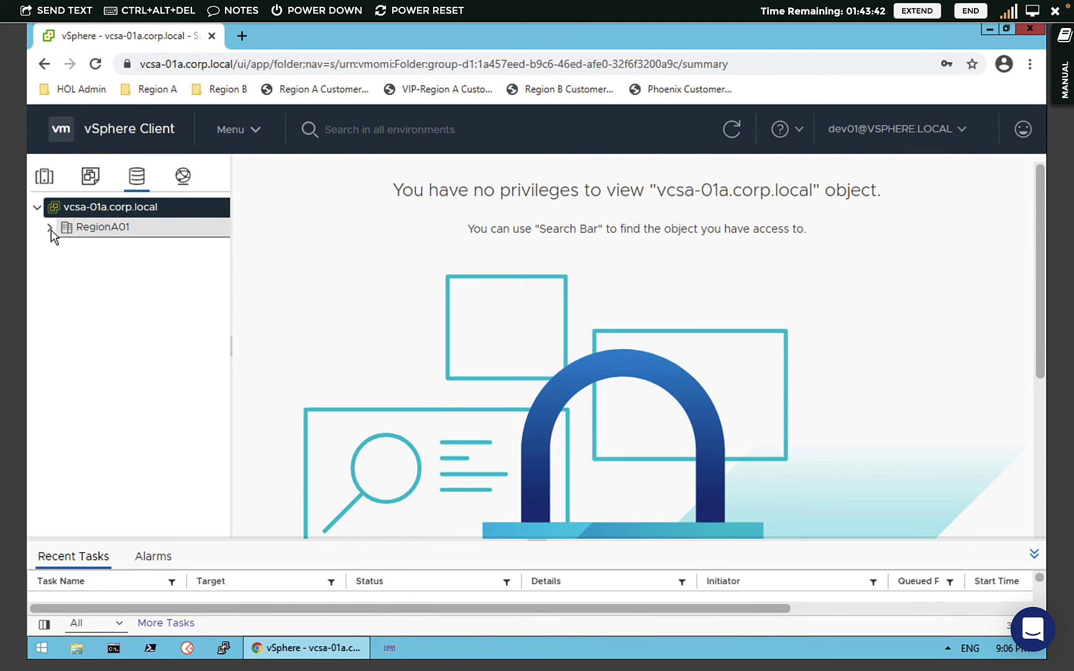
click(182, 176)
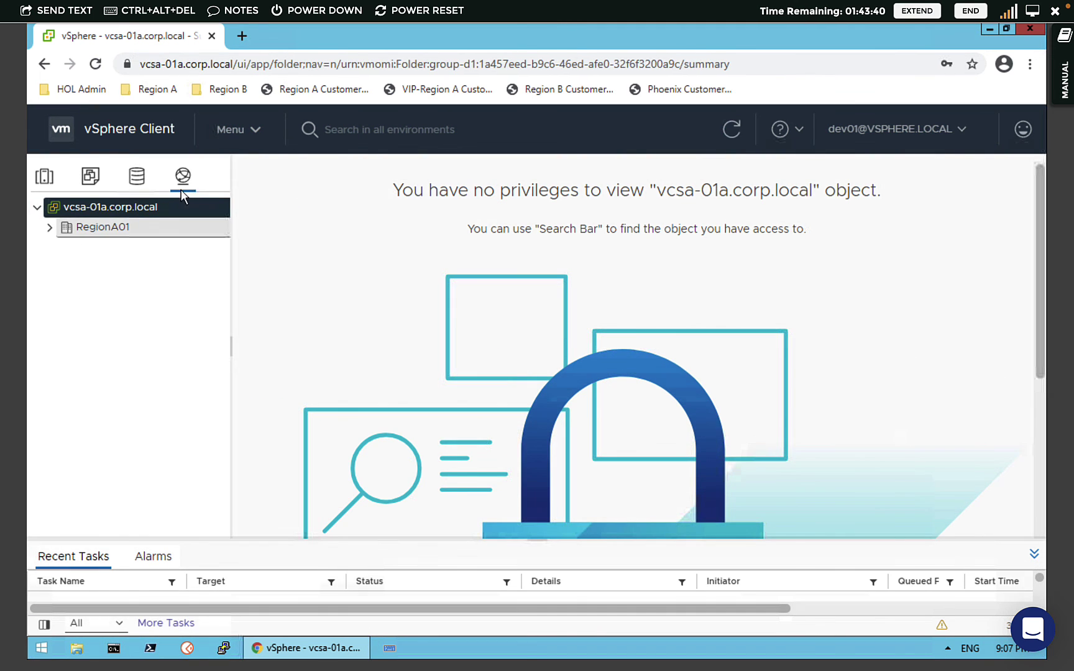
click(96, 185)
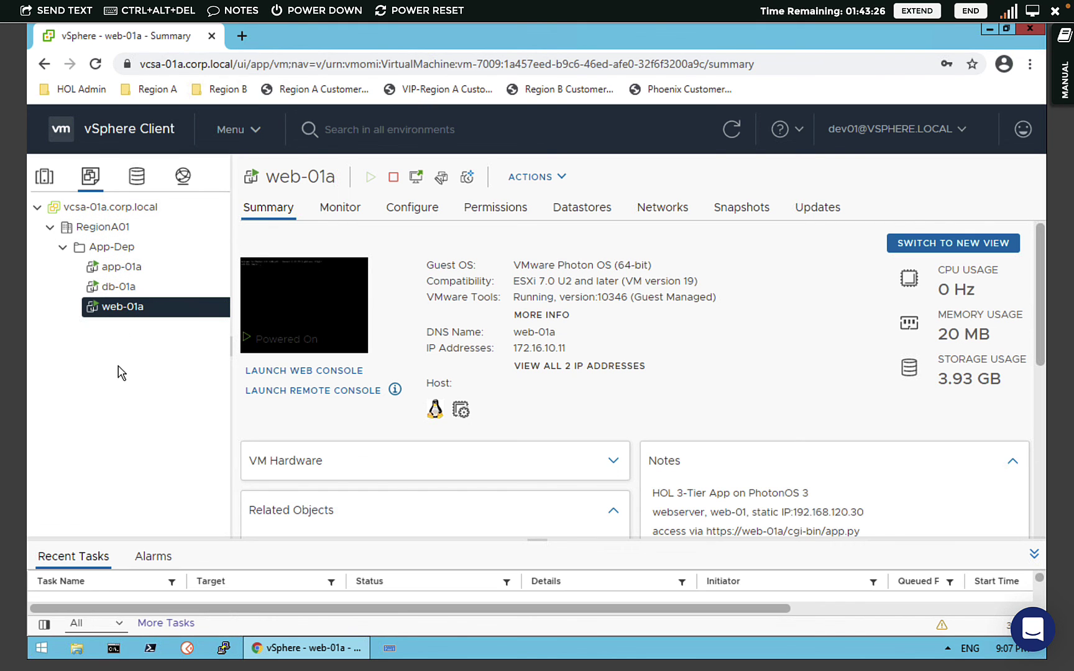
click(91, 224)
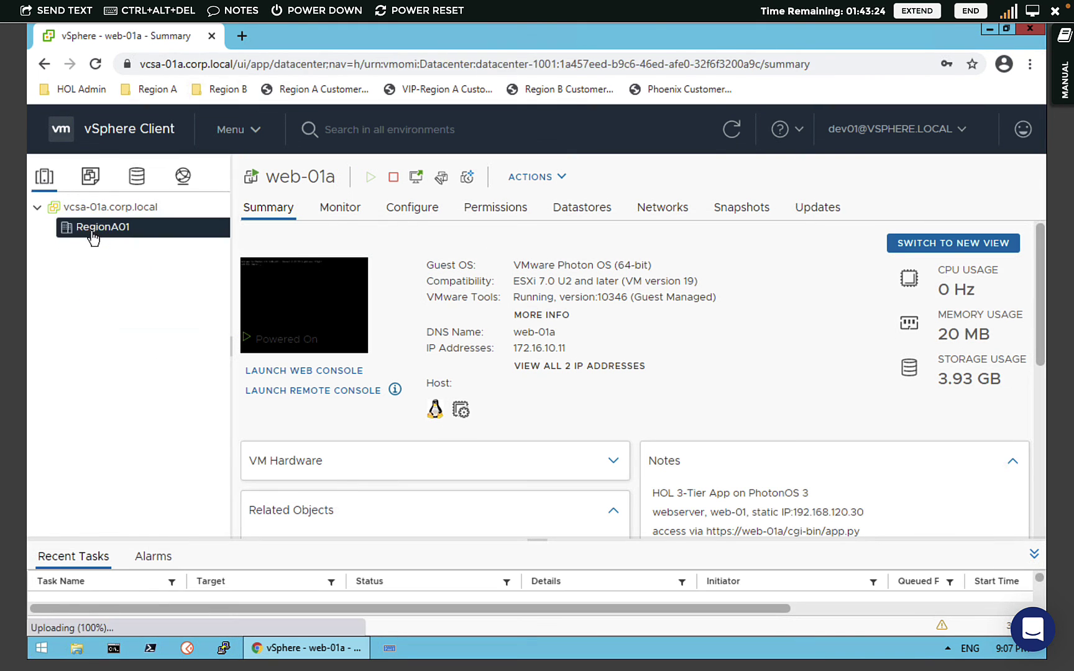
click(89, 209)
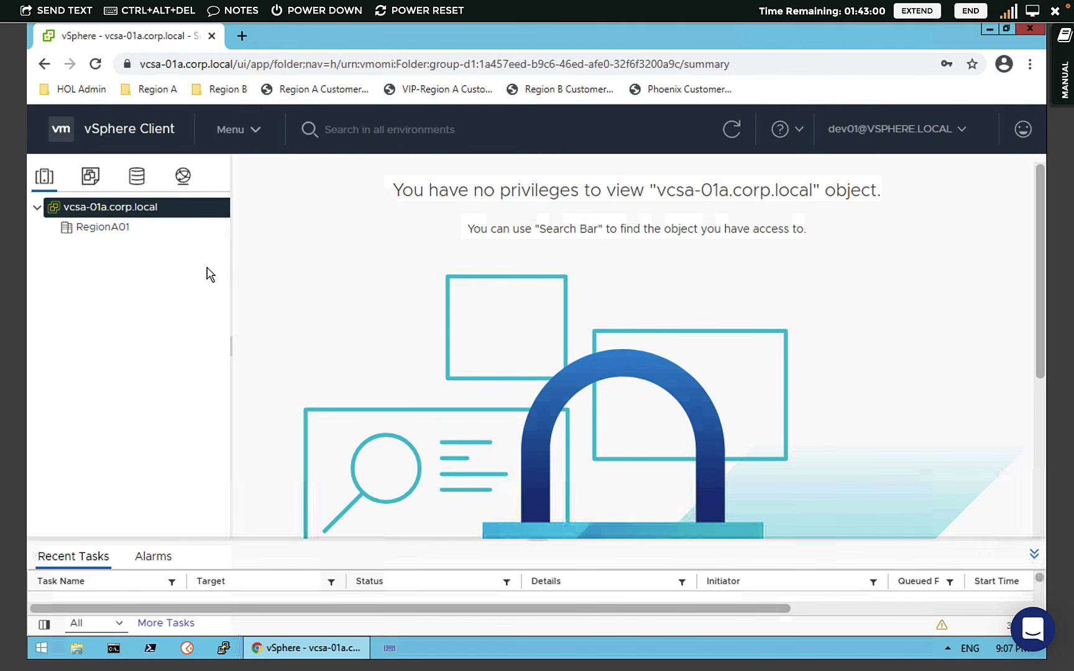
click(94, 182)
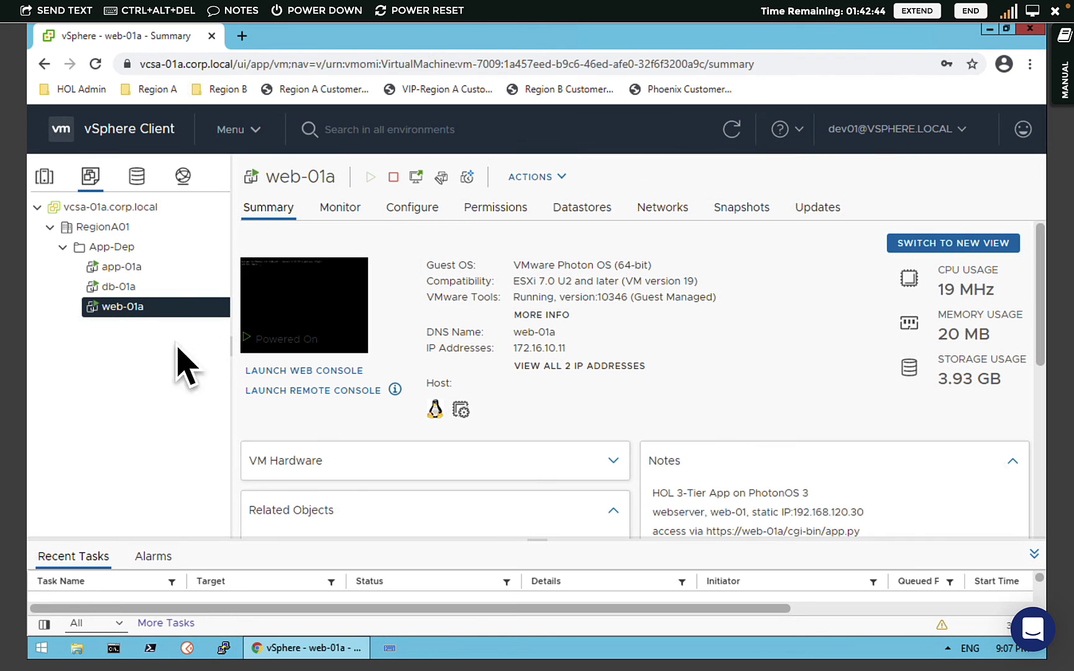
- Log out of the restricted user's session and log back in with the administrator's saved credentials
click(921, 129)
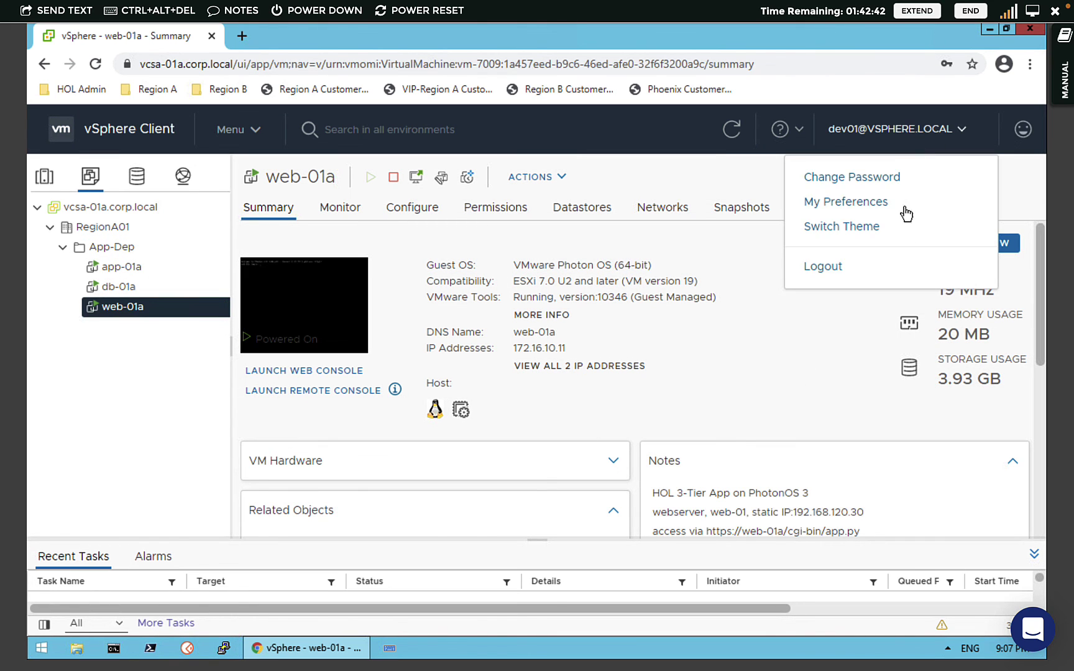
click(833, 267)
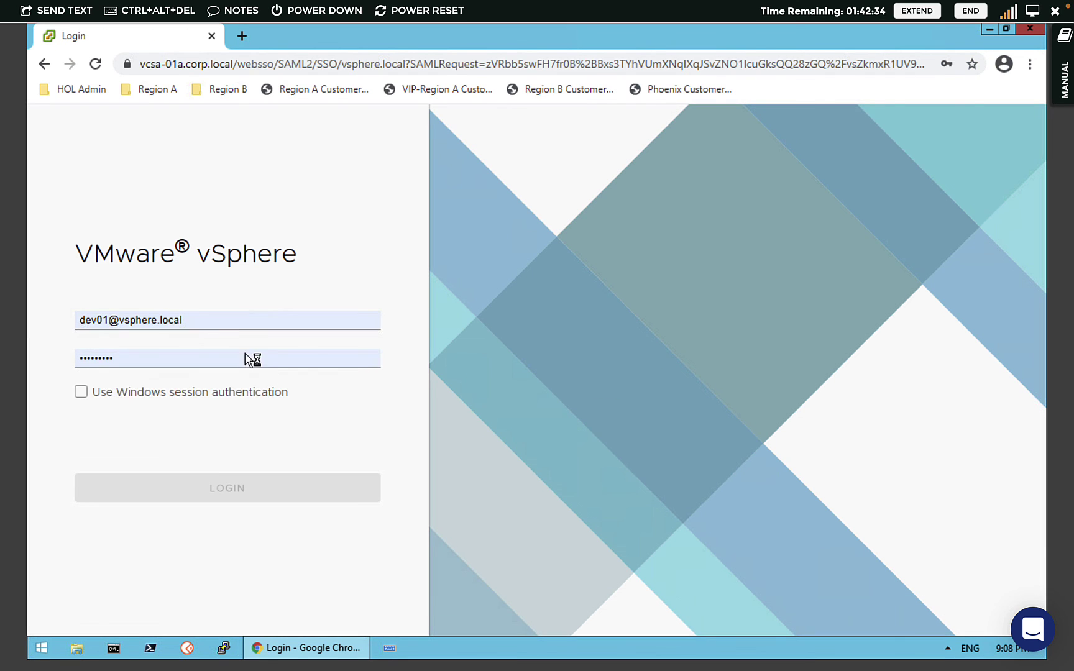
click(219, 321)
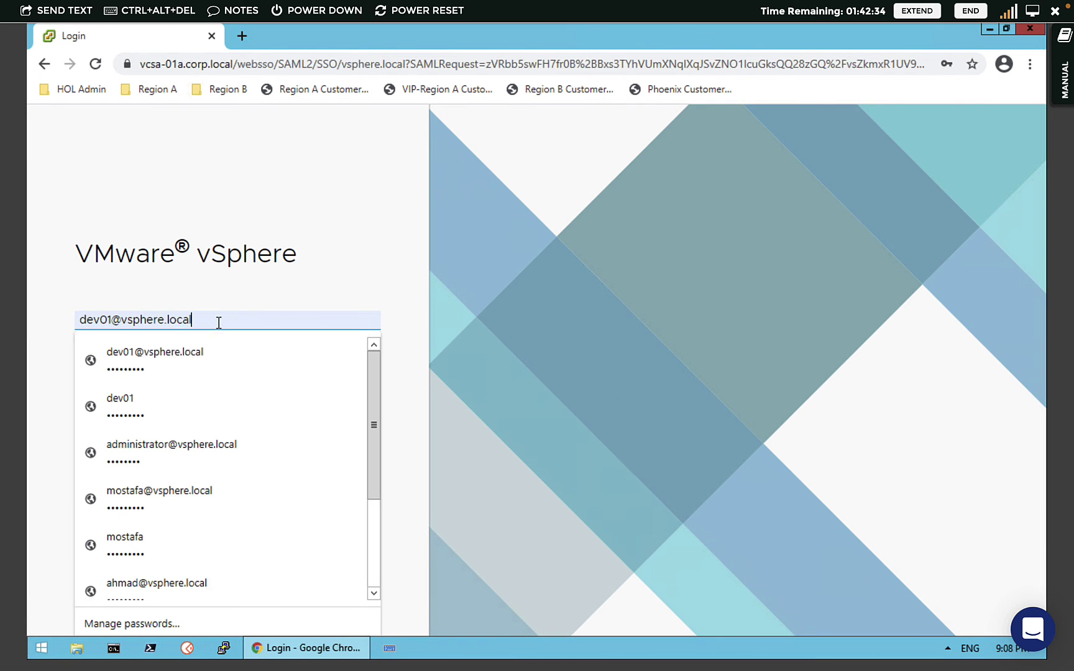
click(225, 453)
click(227, 484)
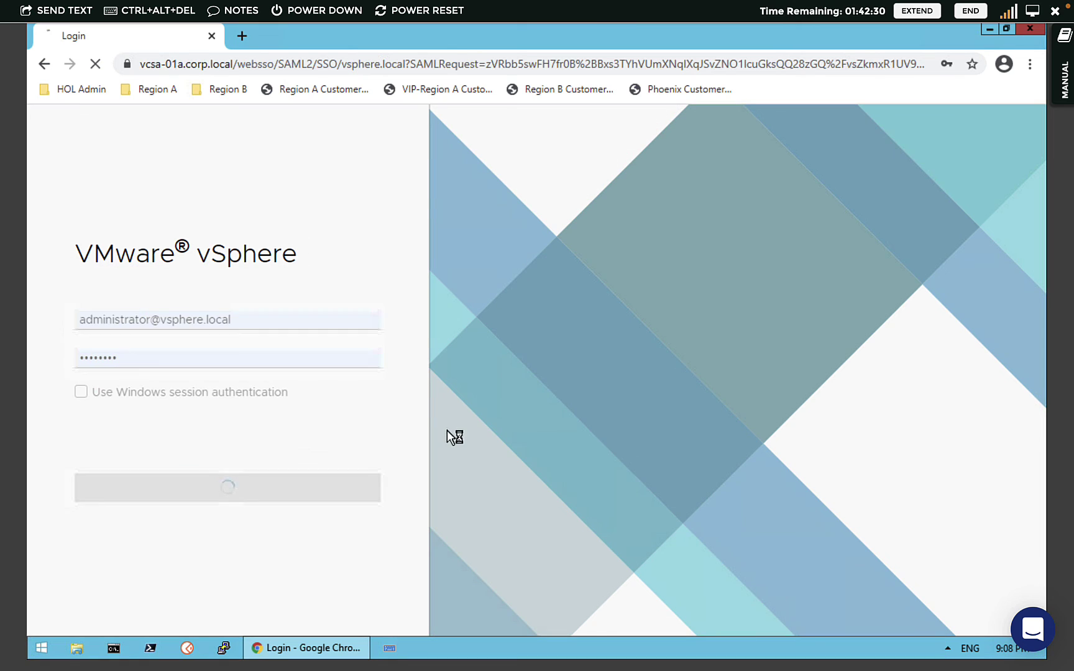